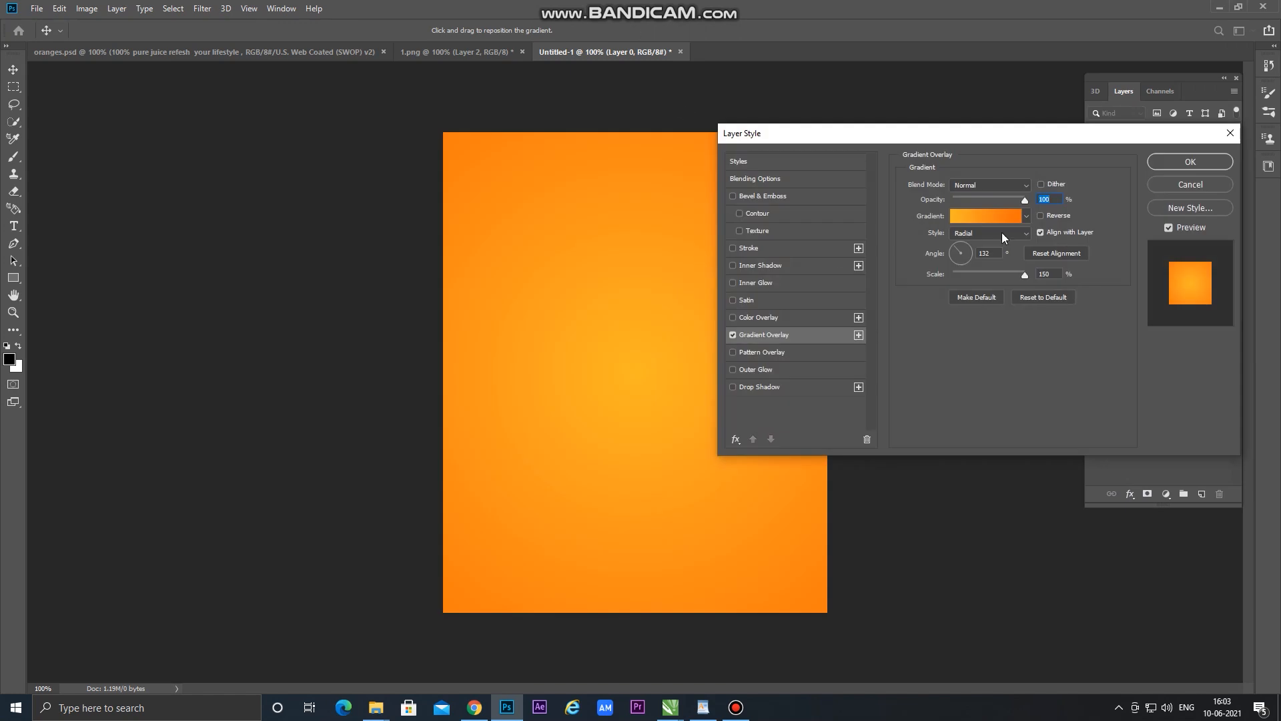
Set the starting colour stop of Layer 0's gradient overlay to feb720
click(958, 219)
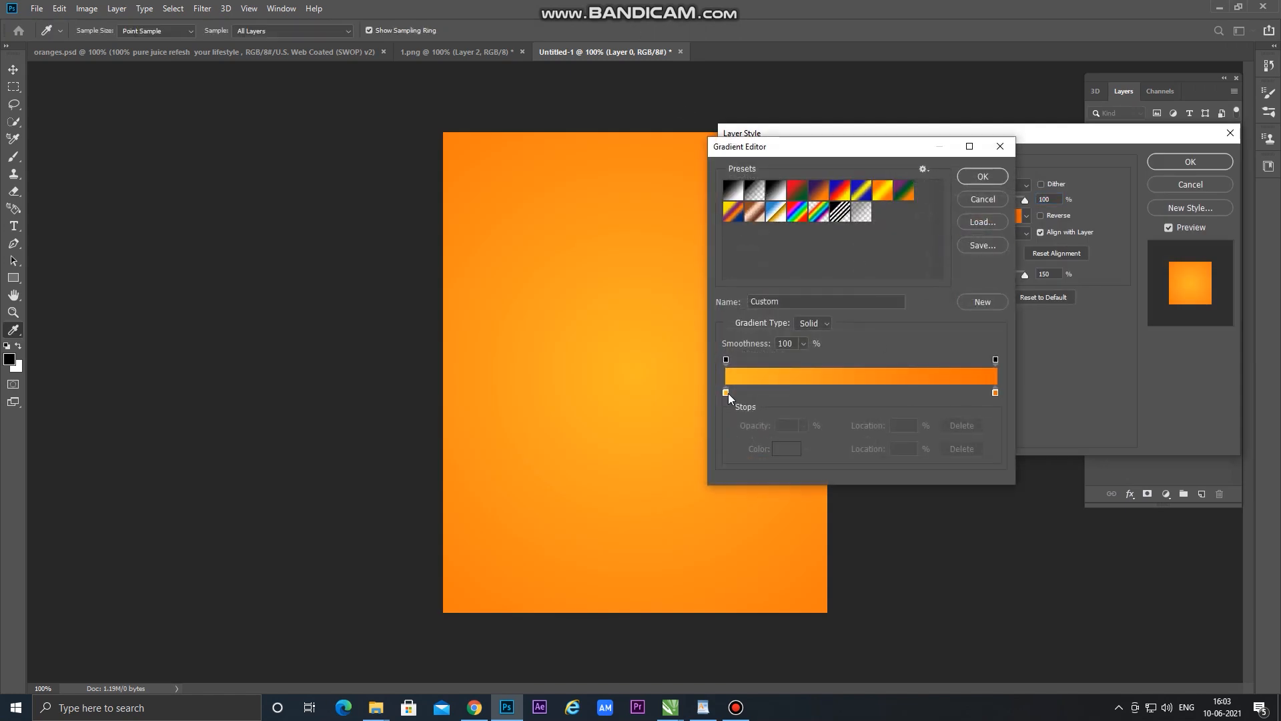
click(726, 392)
click(726, 394)
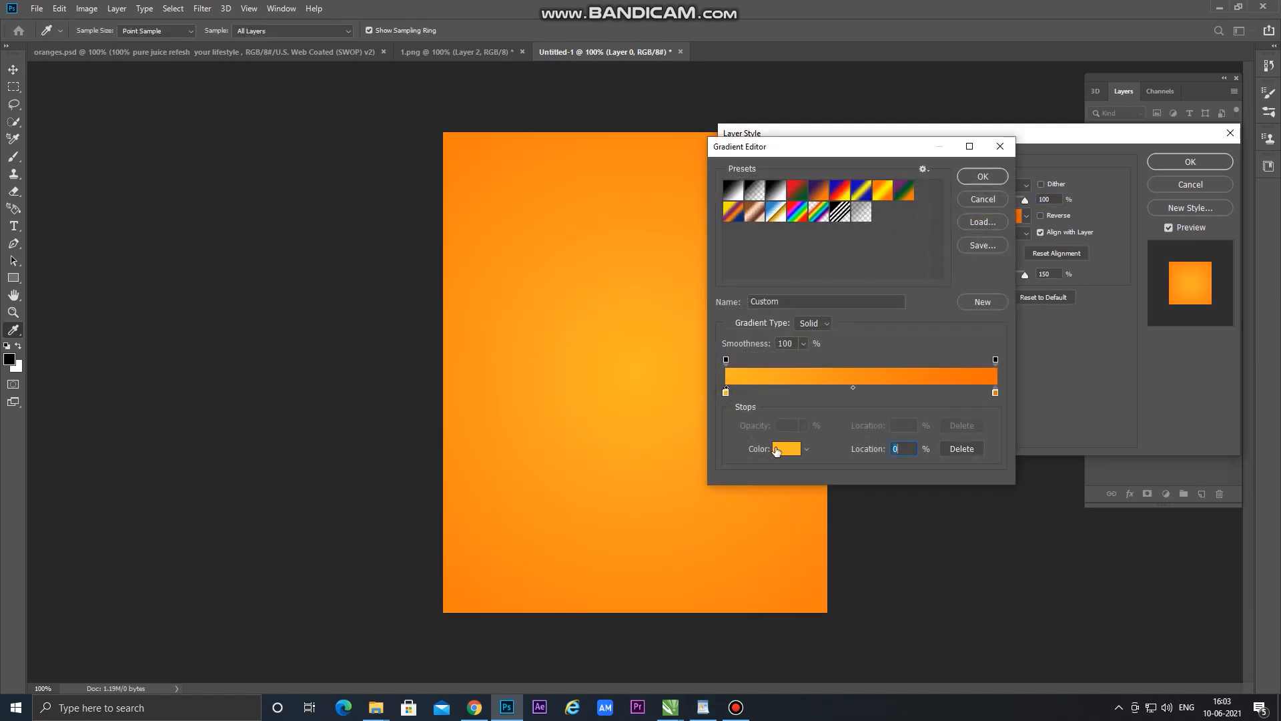
click(790, 449)
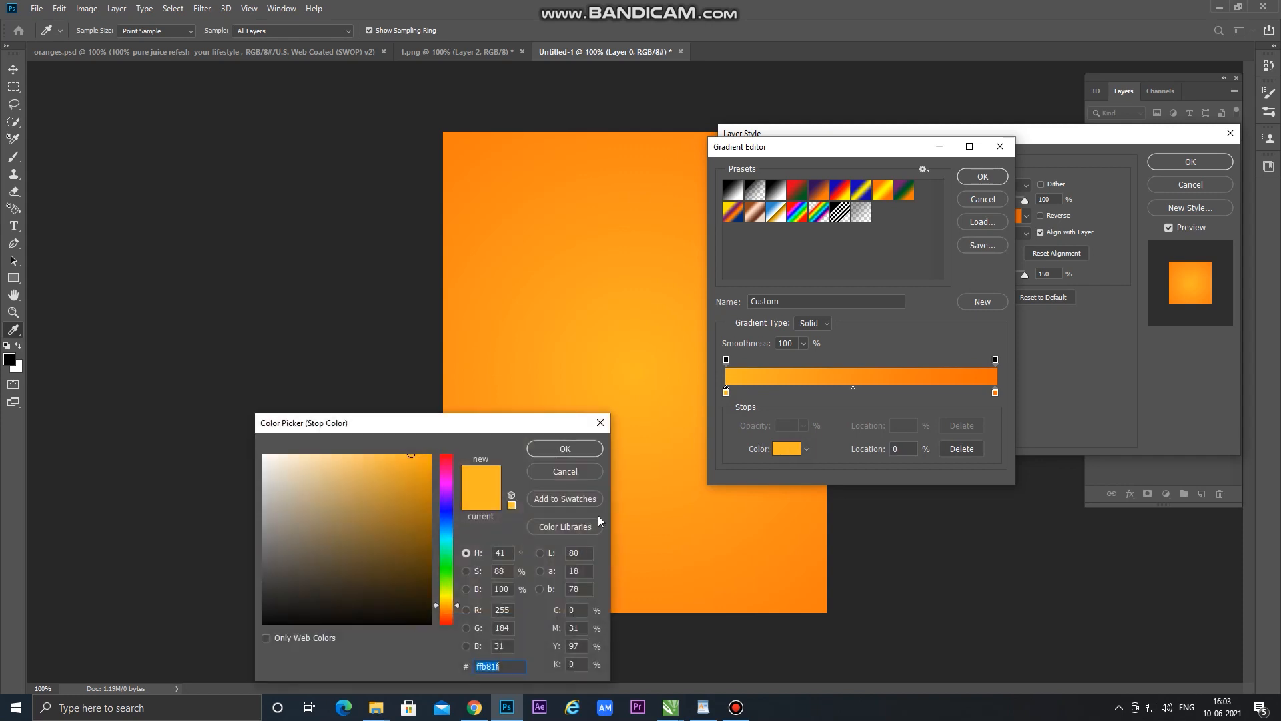
click(410, 455)
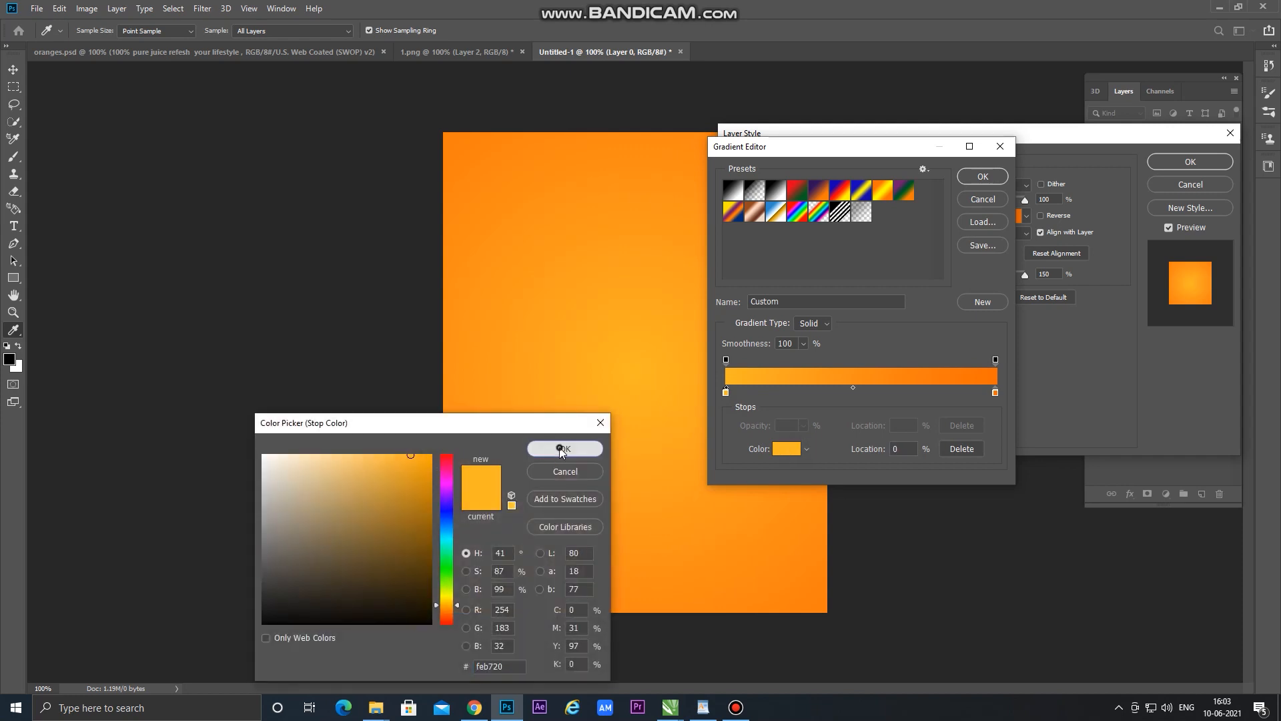
click(563, 449)
Use ff6d00 for the gradient's end colour stop and apply the gradient overlay
click(995, 394)
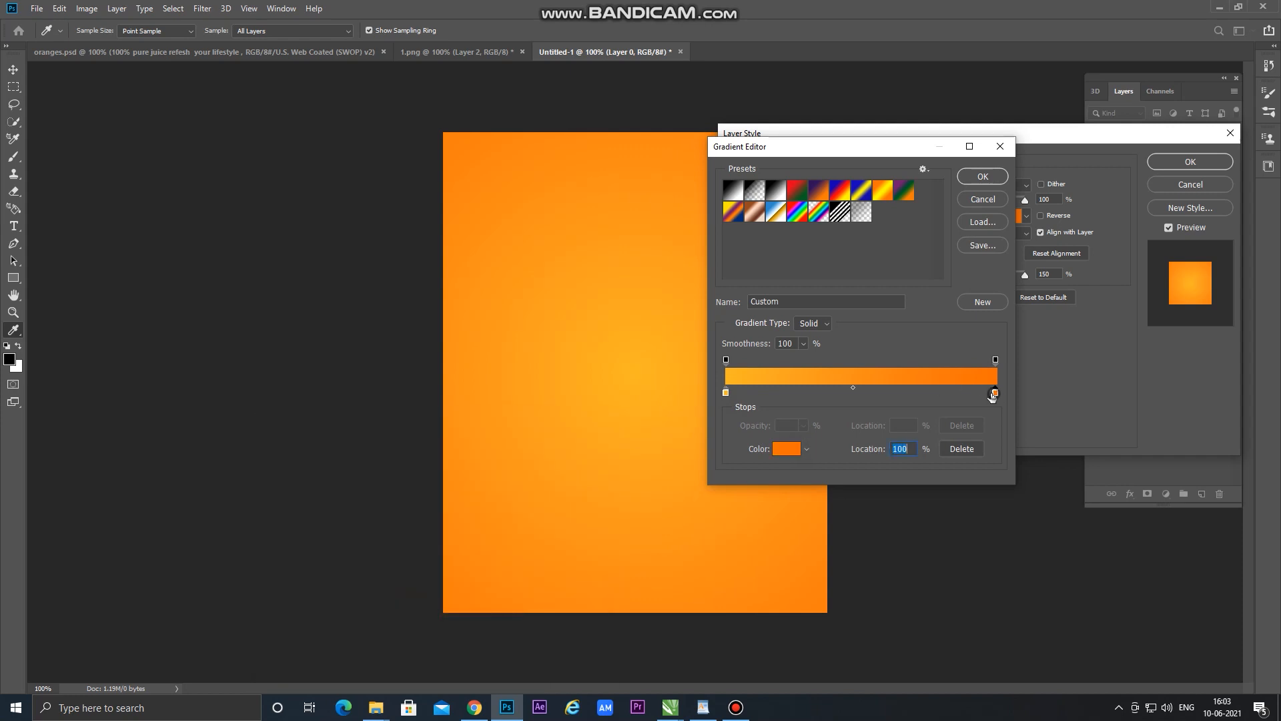
click(786, 449)
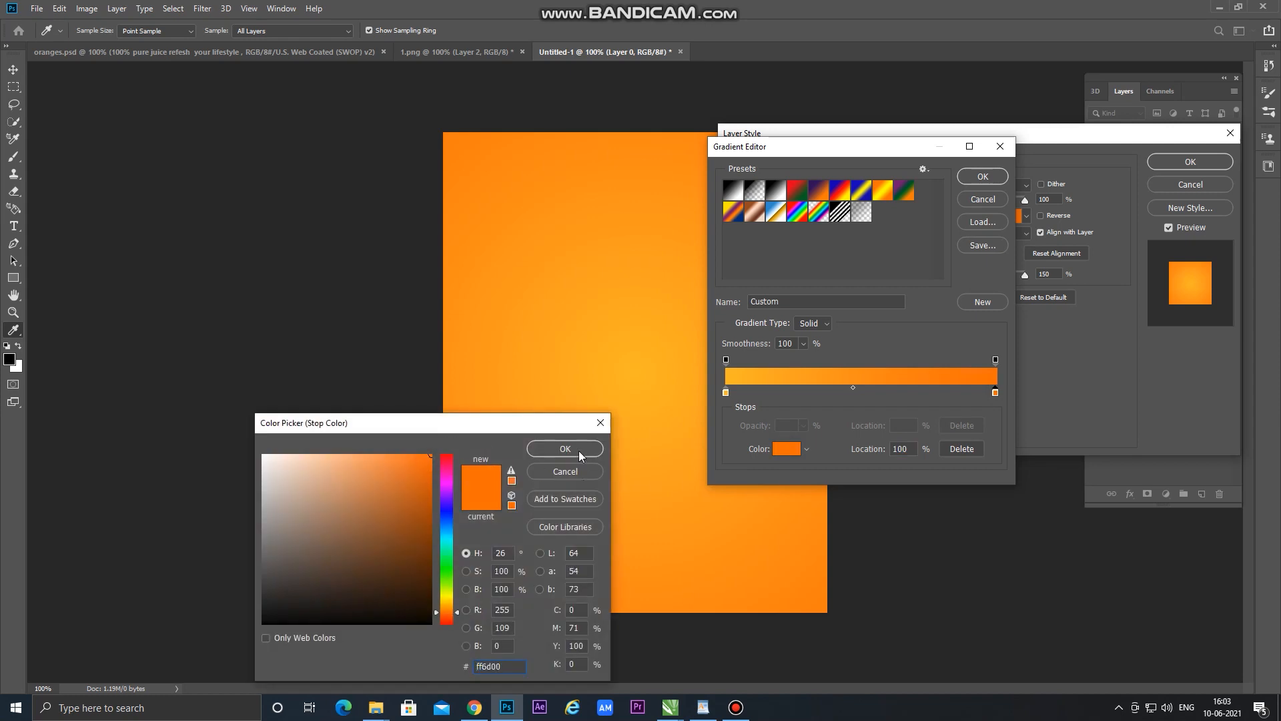
click(580, 456)
click(983, 176)
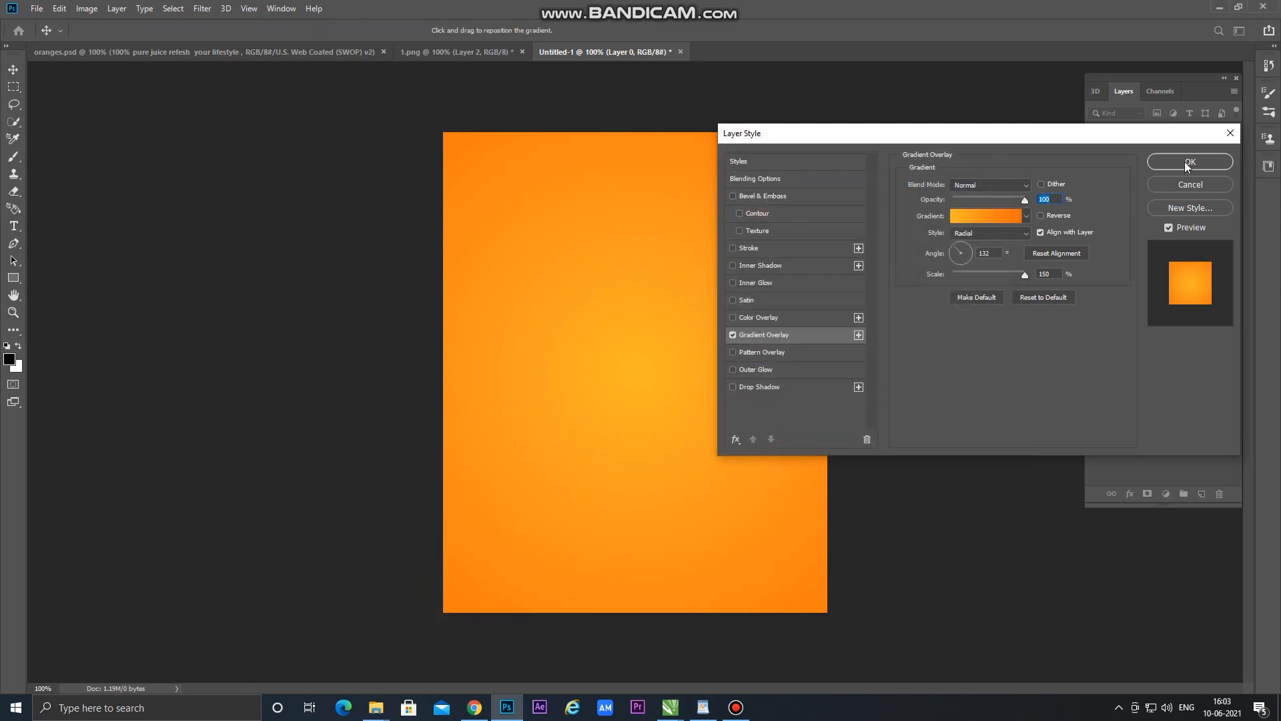
click(1188, 162)
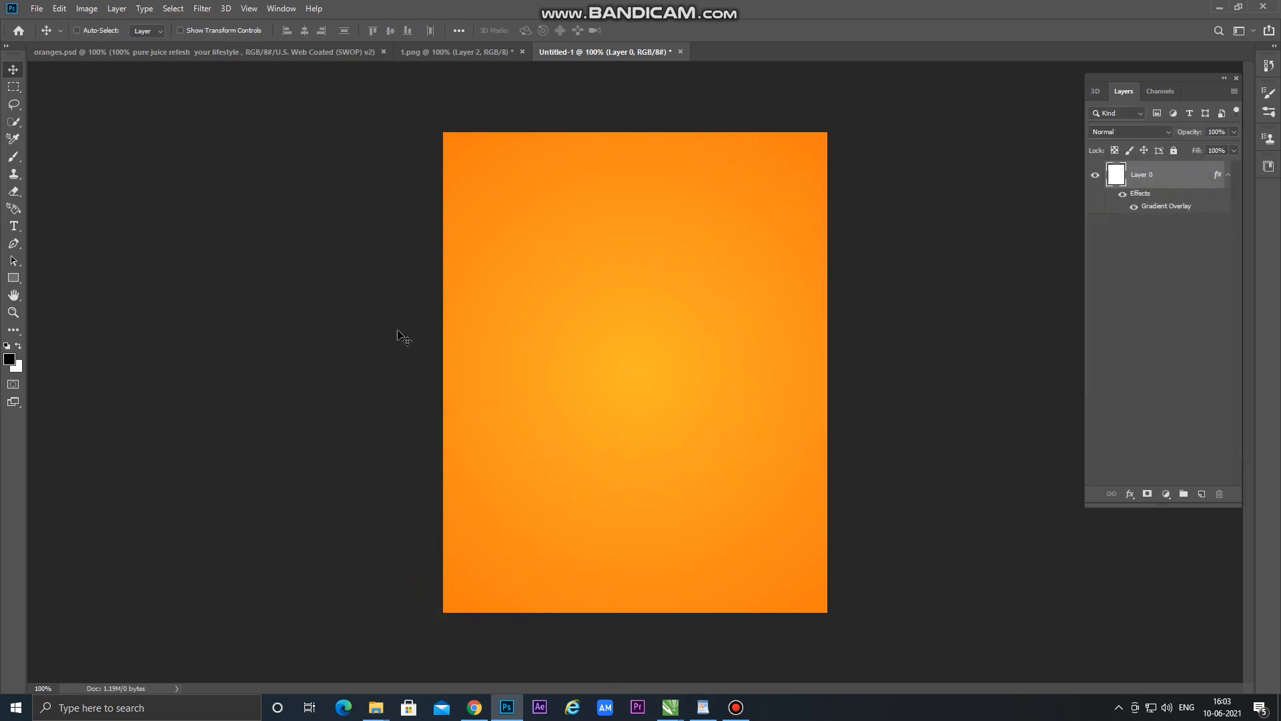
Switch to the 1.png document and inspect the bottle cutout by test-moving it and toggling Layer 1's visibility
click(451, 52)
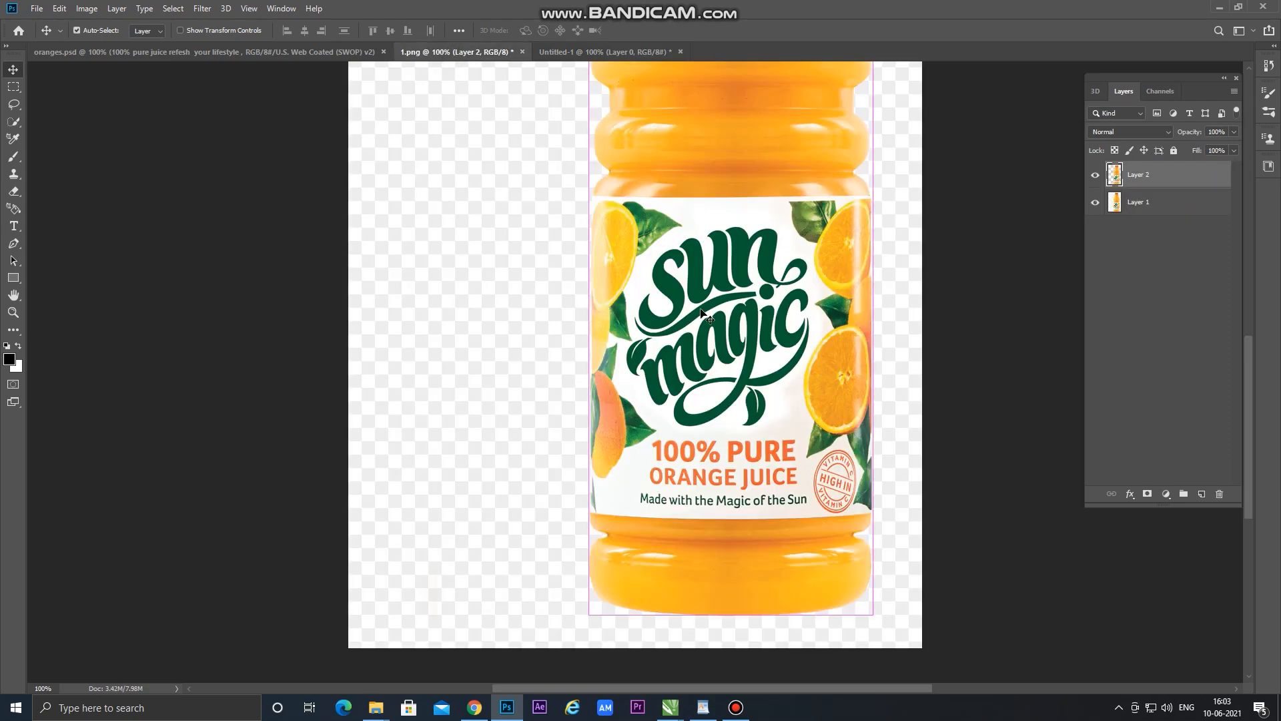
key(ctrl+minus)
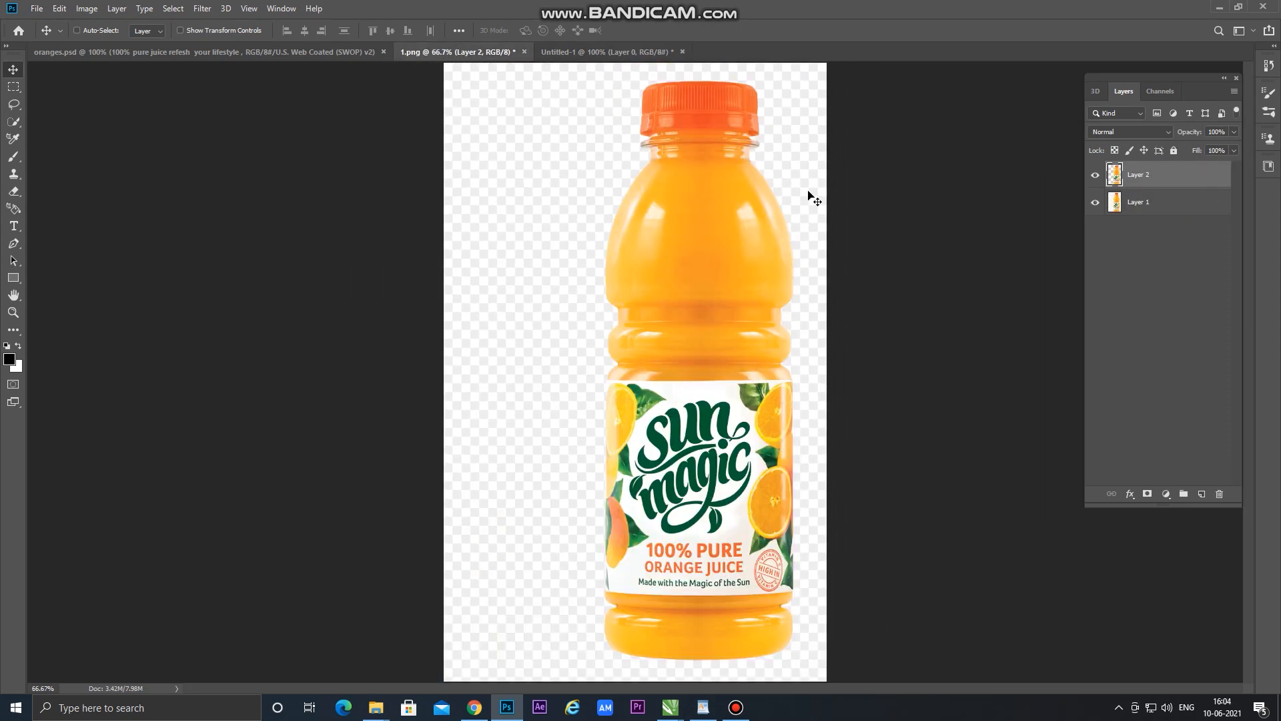
drag(737, 243, 615, 86)
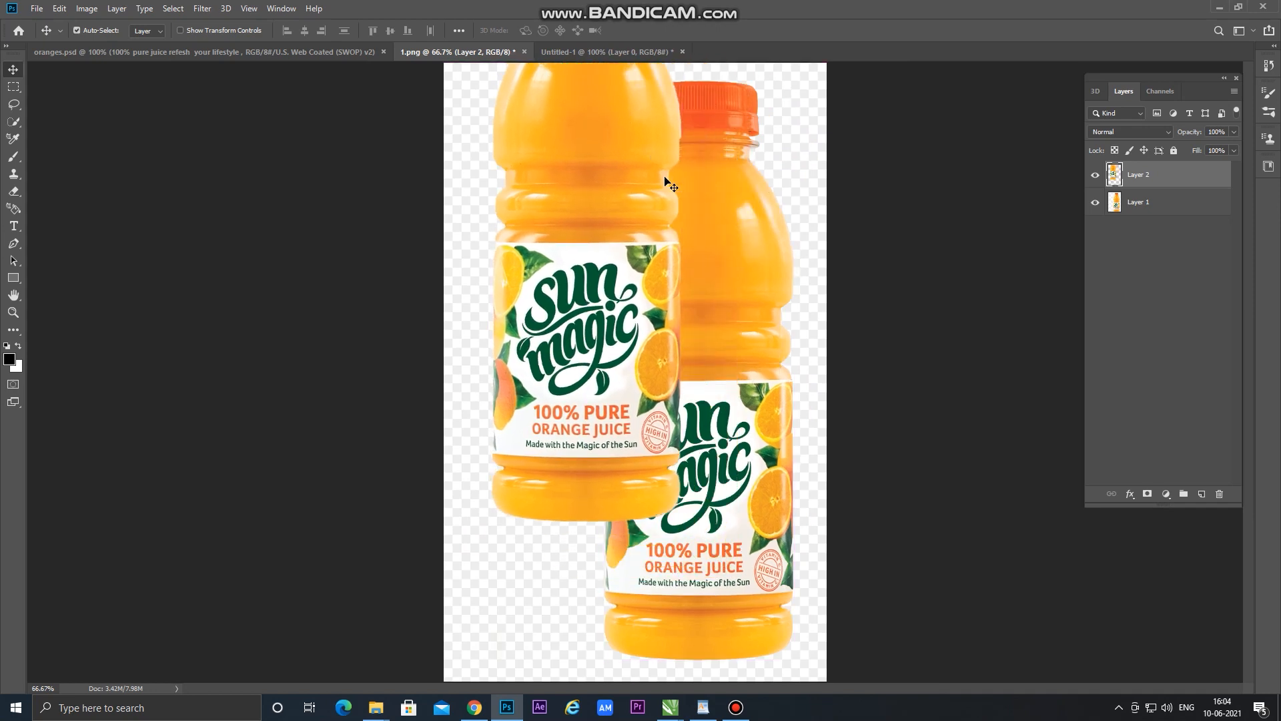
key(ctrl+z)
click(1095, 203)
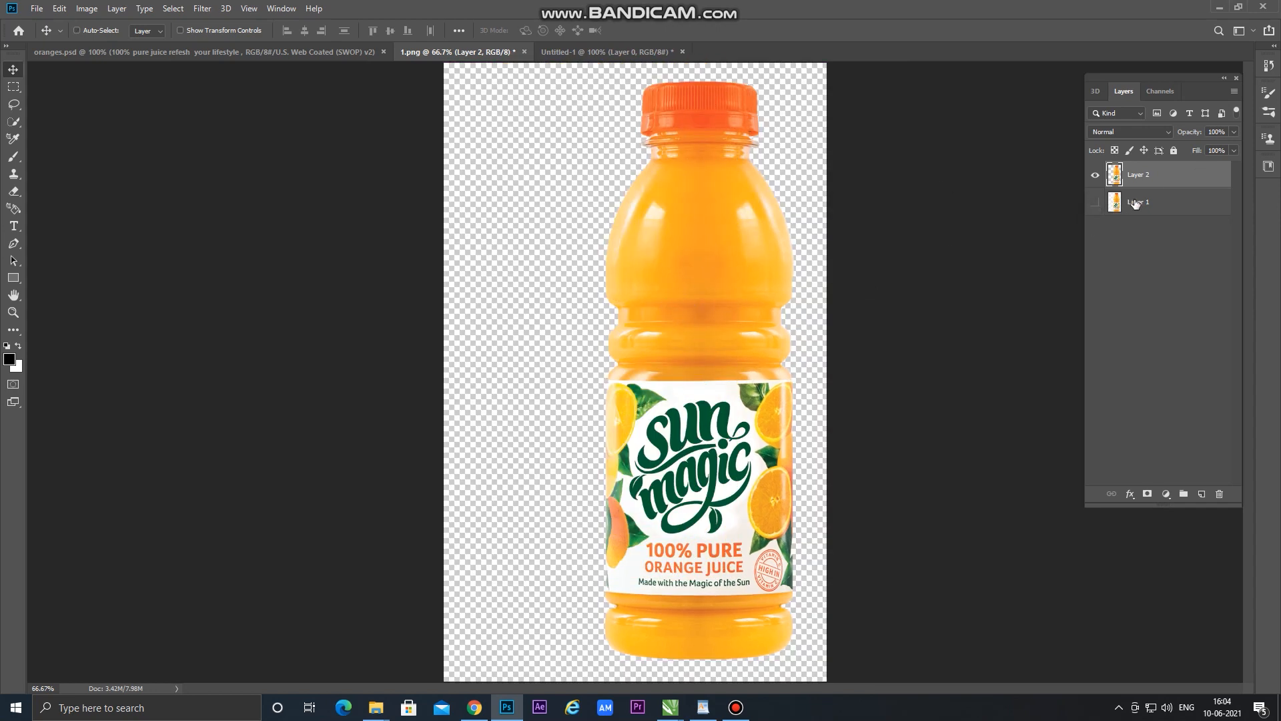
click(1094, 203)
Copy the bottle cutout from 1.png into Untitled-1 and scale it to about 39%, centred horizontally on the orange background
drag(669, 276, 642, 367)
key(ctrl+t)
drag(601, 246, 596, 302)
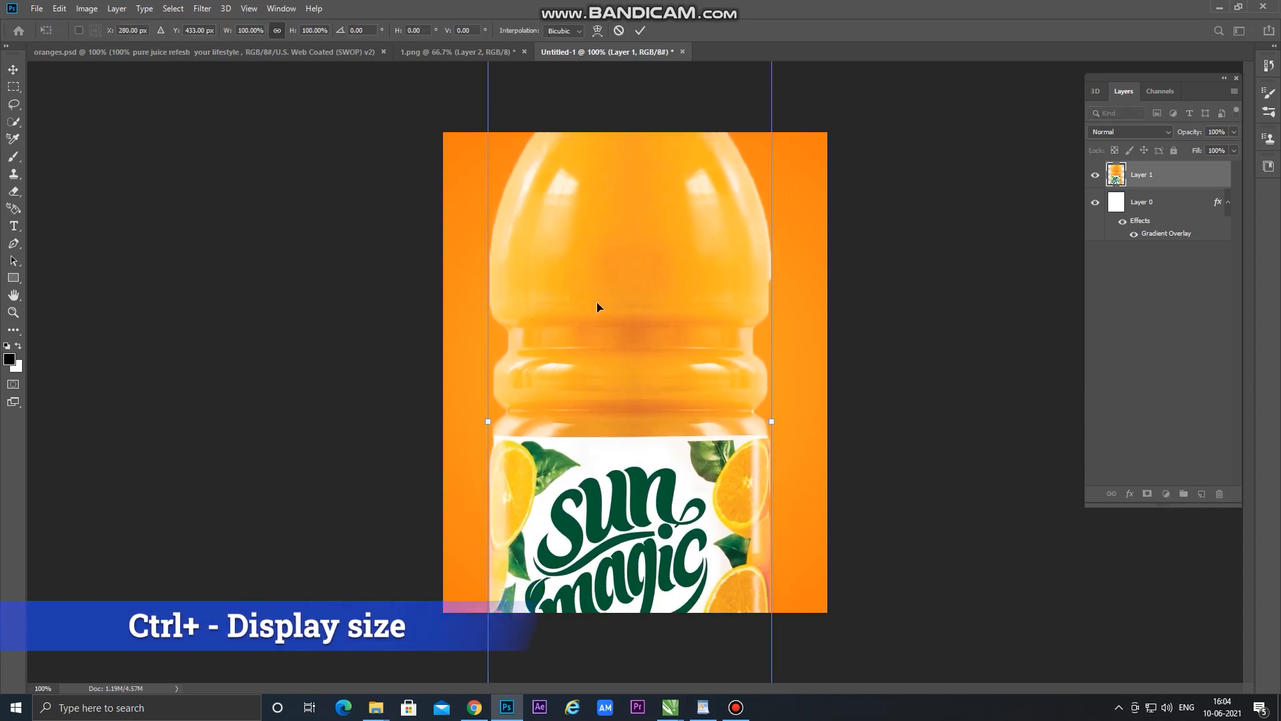
key(ctrl+minus)
key(ctrl+minus)
drag(561, 180, 651, 393)
drag(675, 447, 651, 326)
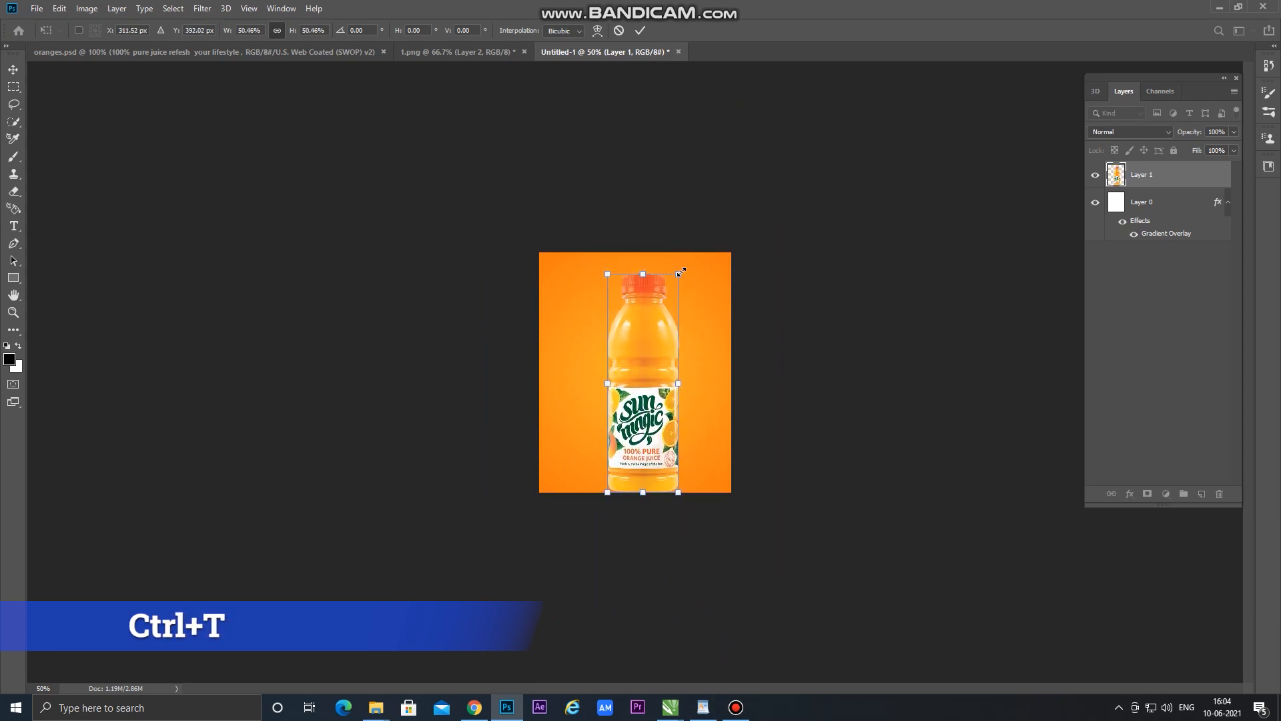
drag(681, 271, 662, 322)
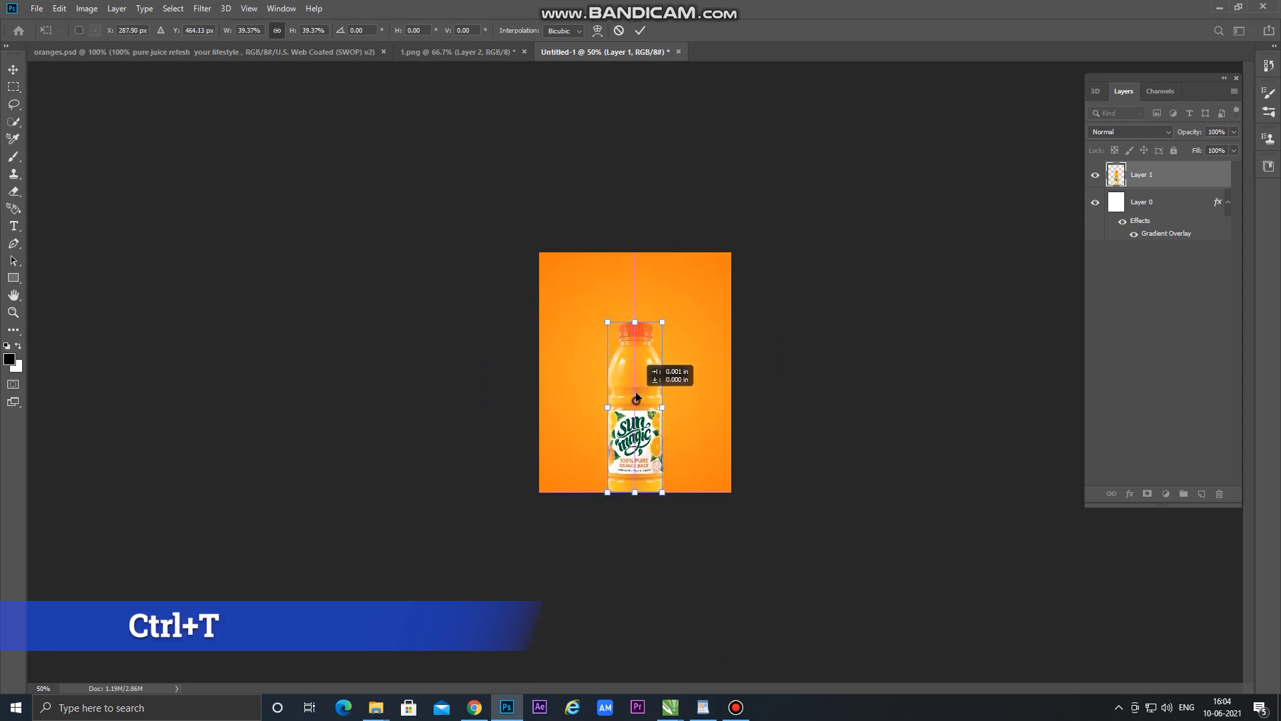
drag(636, 398, 636, 381)
key(Return)
Move the bottle up slightly so it sits near the middle of the poster
key(ctrl+plus)
key(ctrl+plus)
key(ctrl+plus)
key(ctrl+plus)
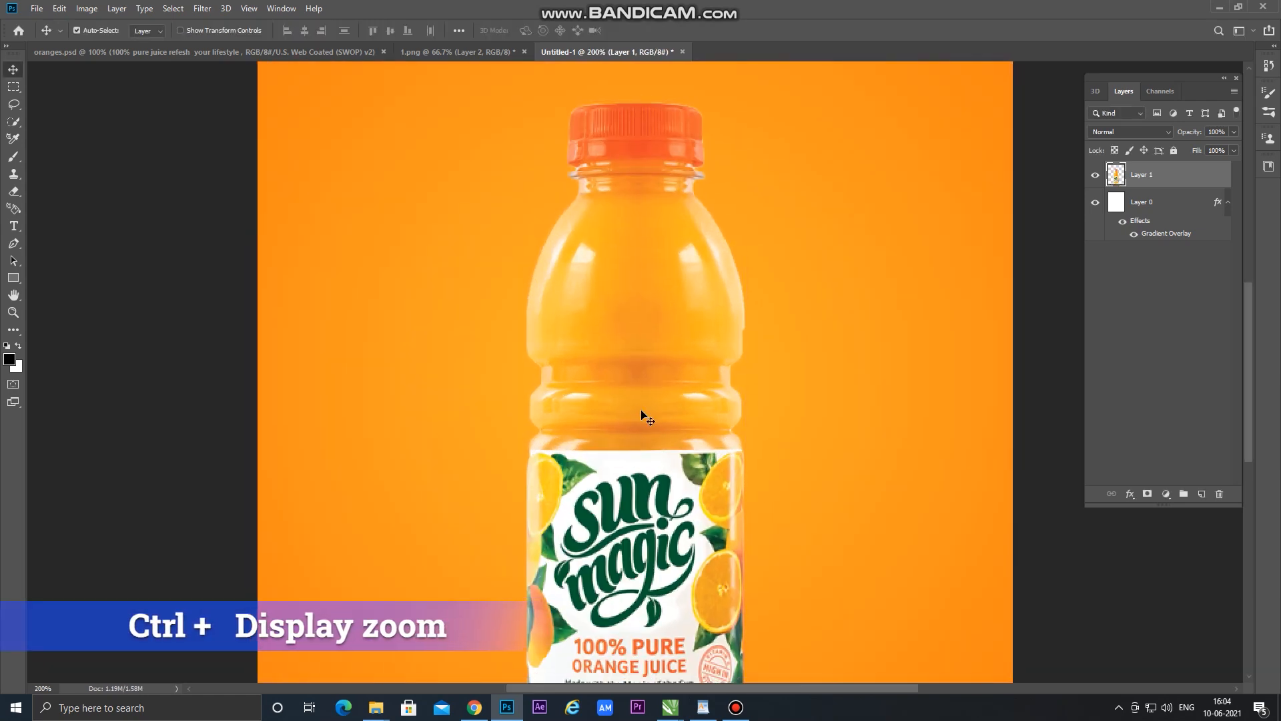
key(ctrl+minus)
drag(645, 419, 646, 391)
drag(656, 344, 655, 344)
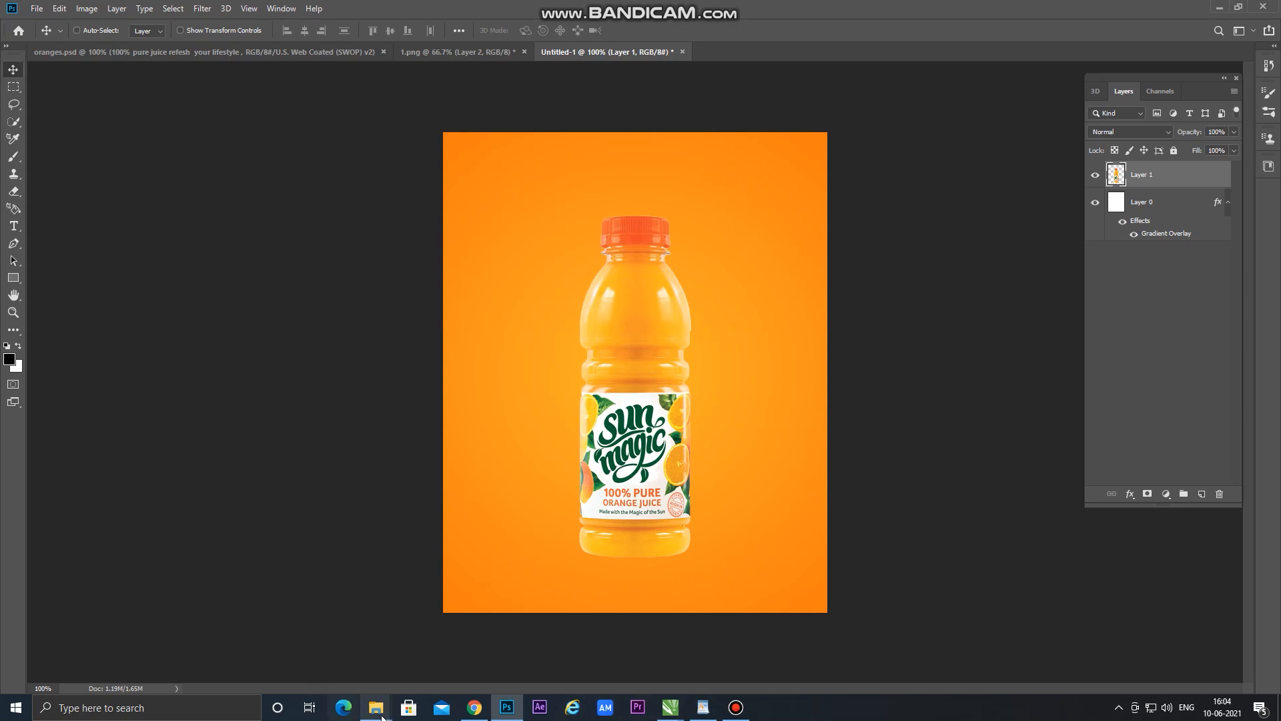
mouse_move(376, 706)
click(398, 622)
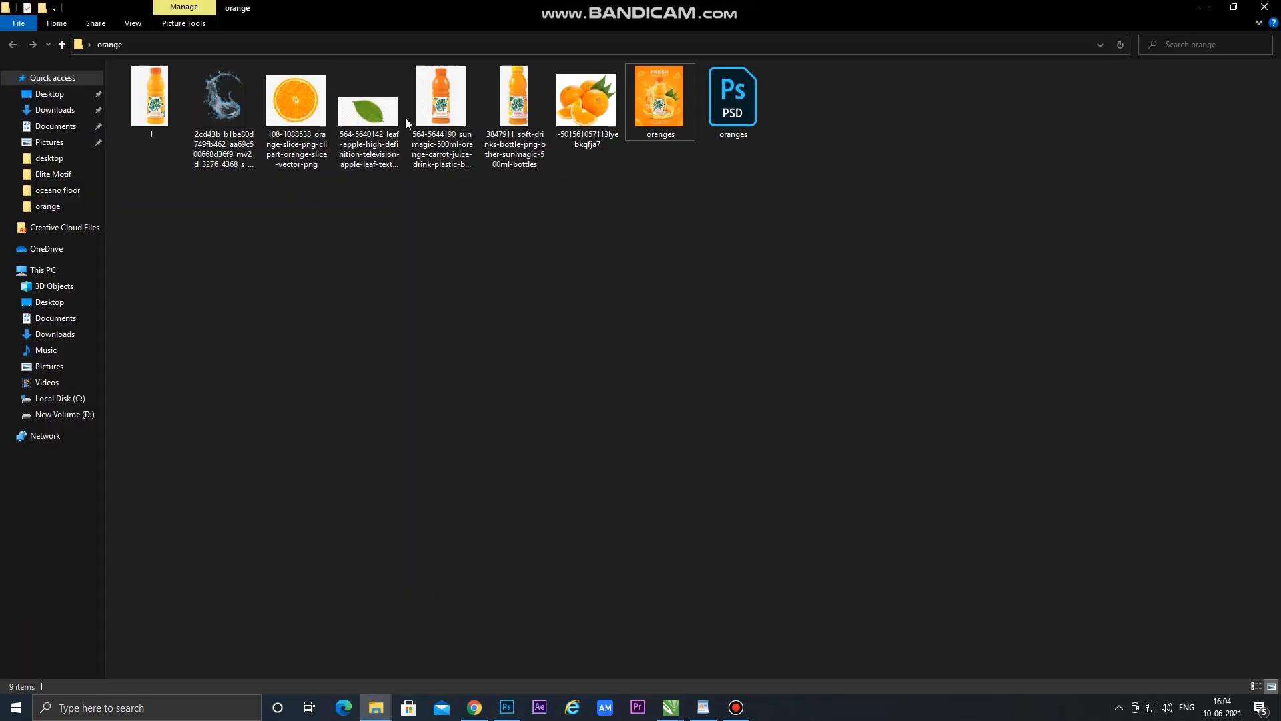
click(570, 115)
drag(572, 132, 799, 54)
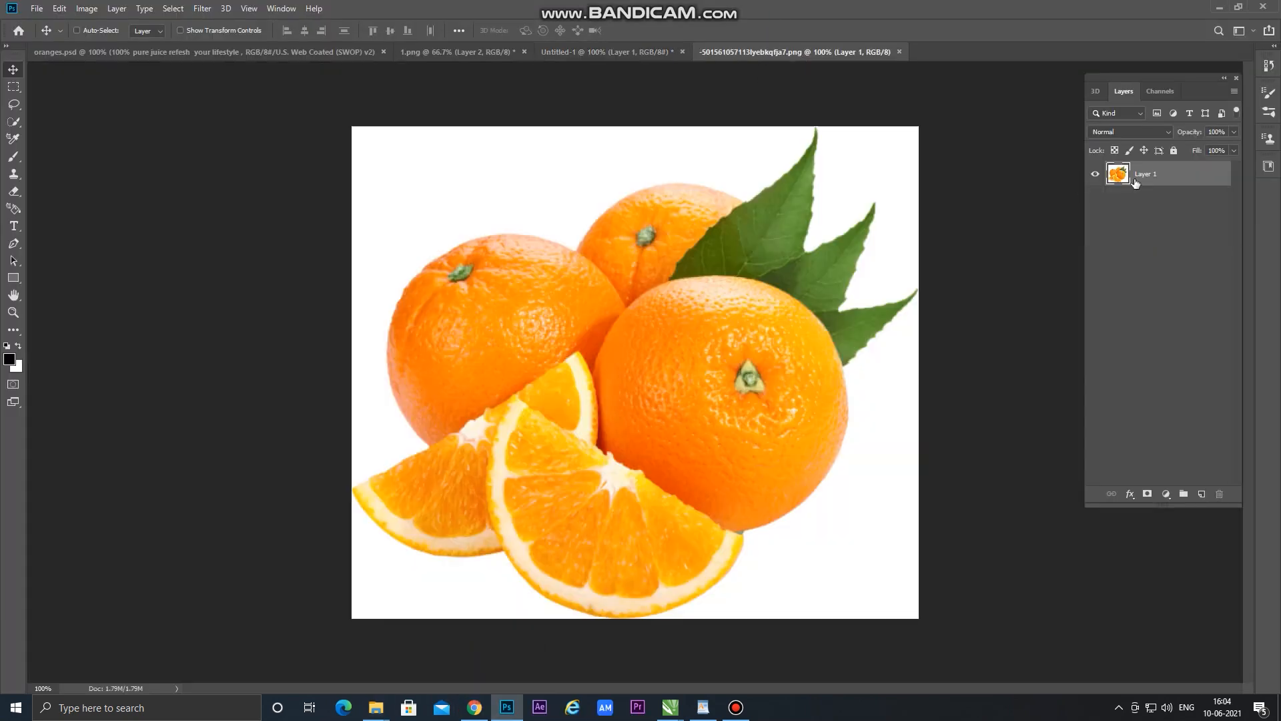
Select the white background around the oranges with the Quick Selection tool, delete it and deselect
click(17, 124)
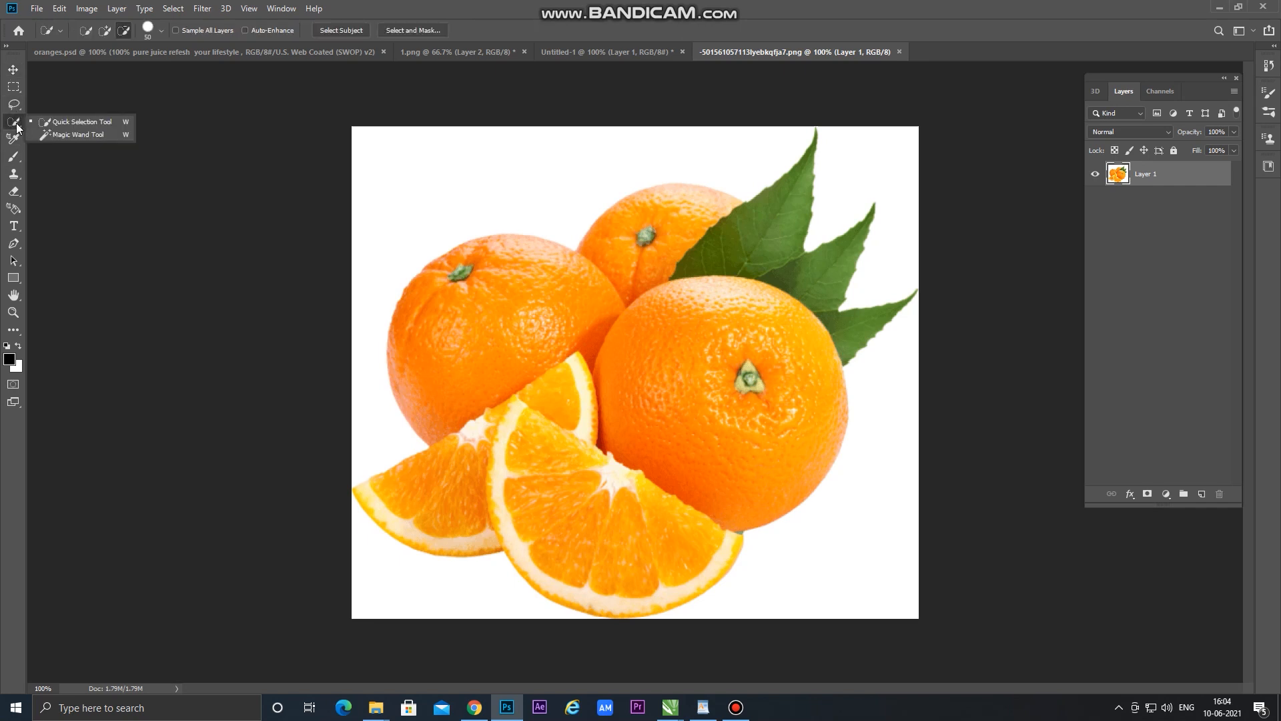
click(85, 121)
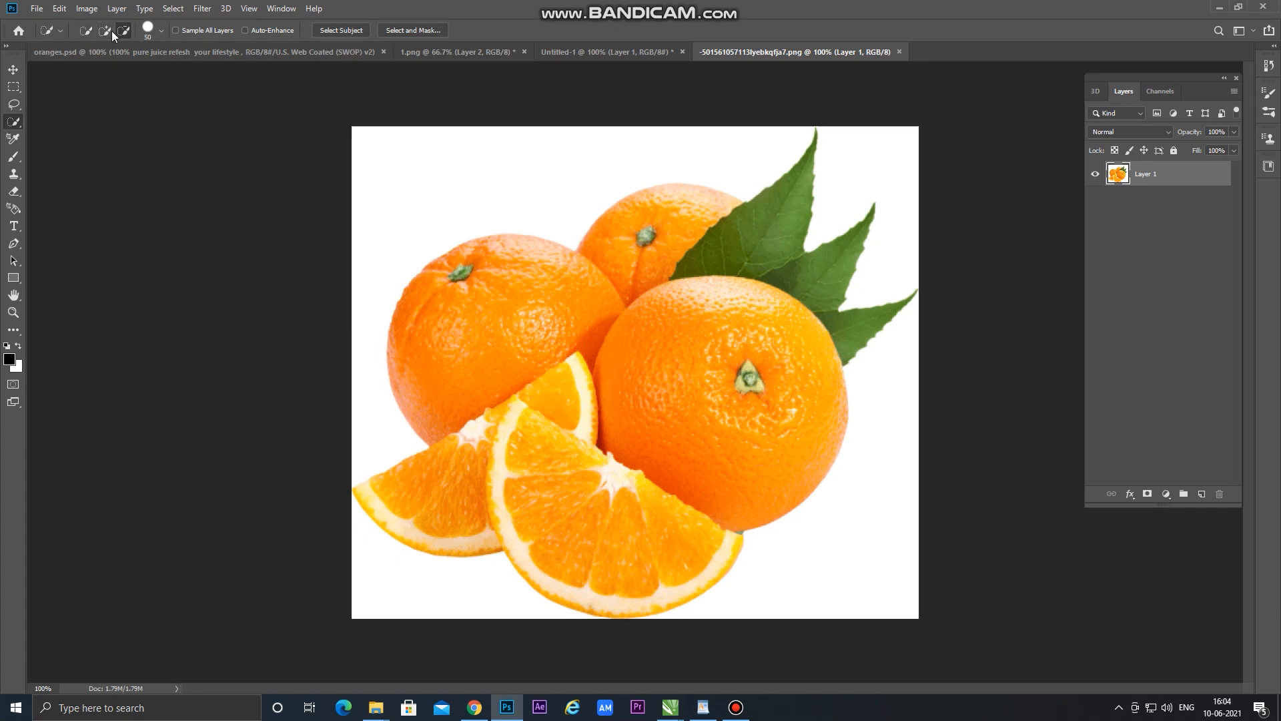
drag(398, 163, 480, 173)
mouse_move(415, 525)
mouse_down()
mouse_move(422, 585)
mouse_move(698, 602)
mouse_move(843, 565)
mouse_move(891, 304)
mouse_move(866, 226)
mouse_move(897, 254)
mouse_move(865, 177)
mouse_up()
key(Delete)
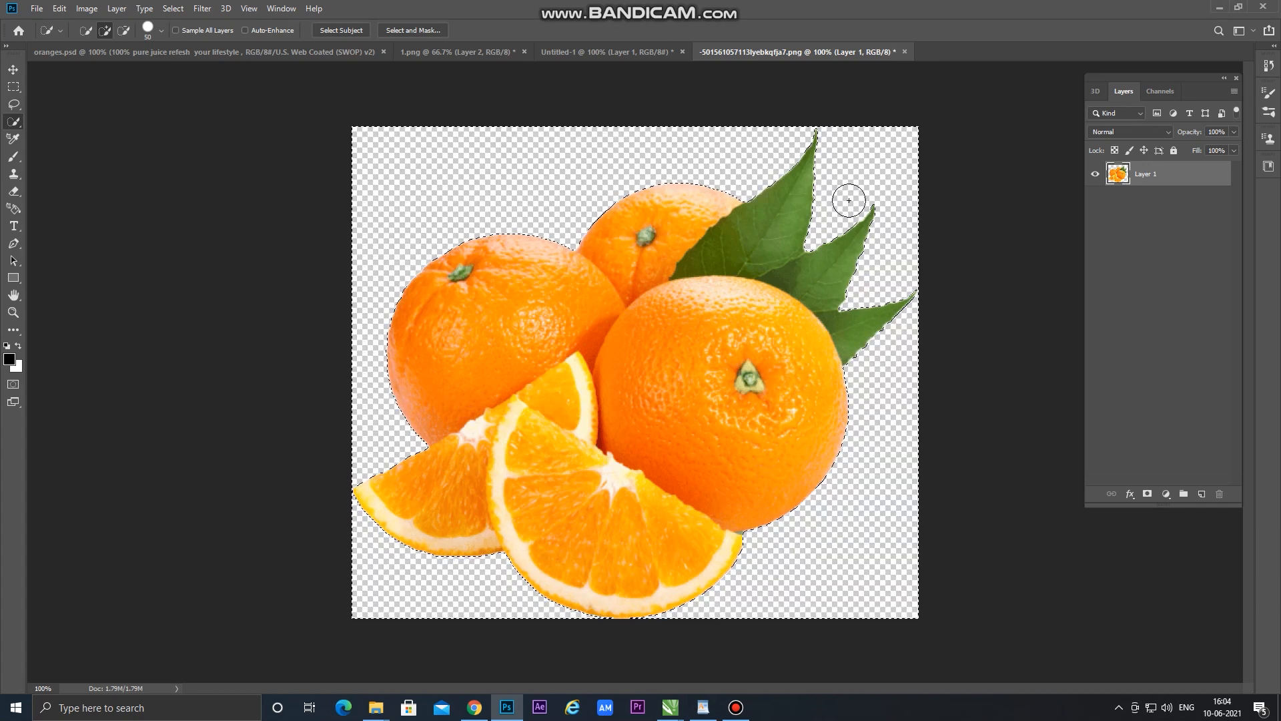
key(ctrl+d)
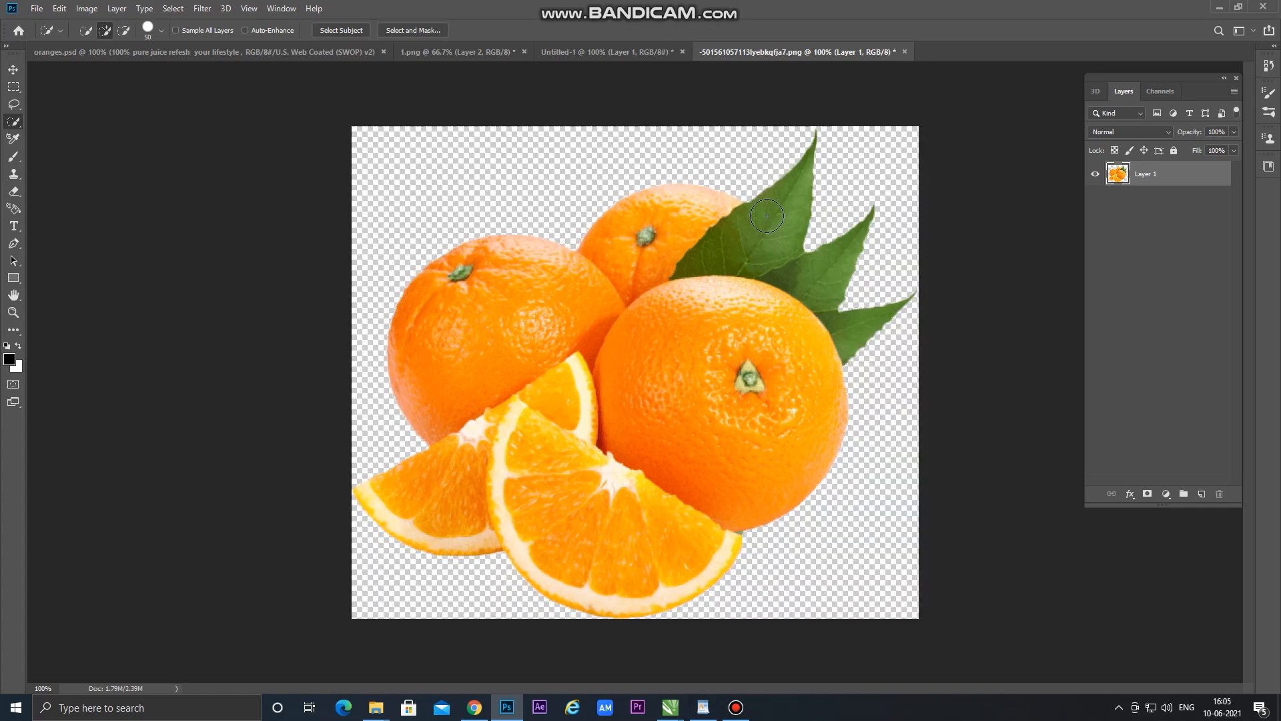
Copy the cut-out oranges into Untitled-1 and scale them to about half size over the bottle
click(13, 73)
drag(556, 447, 648, 386)
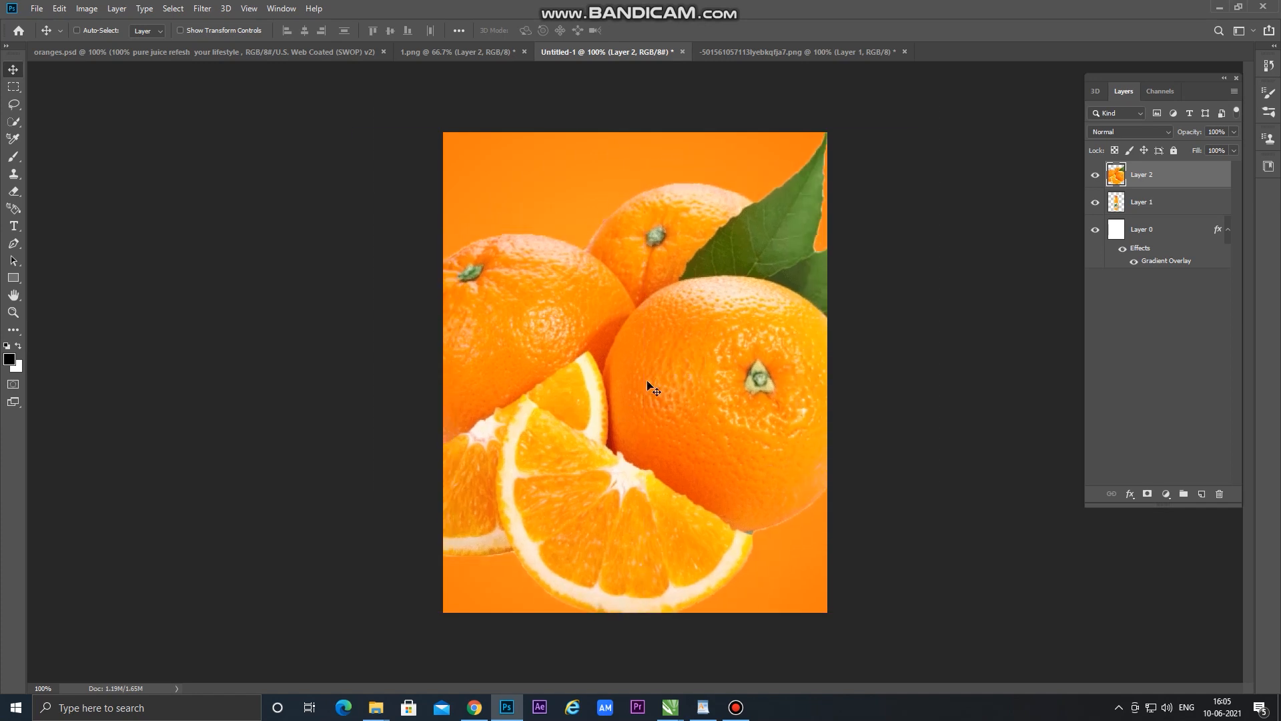
key(ctrl+t)
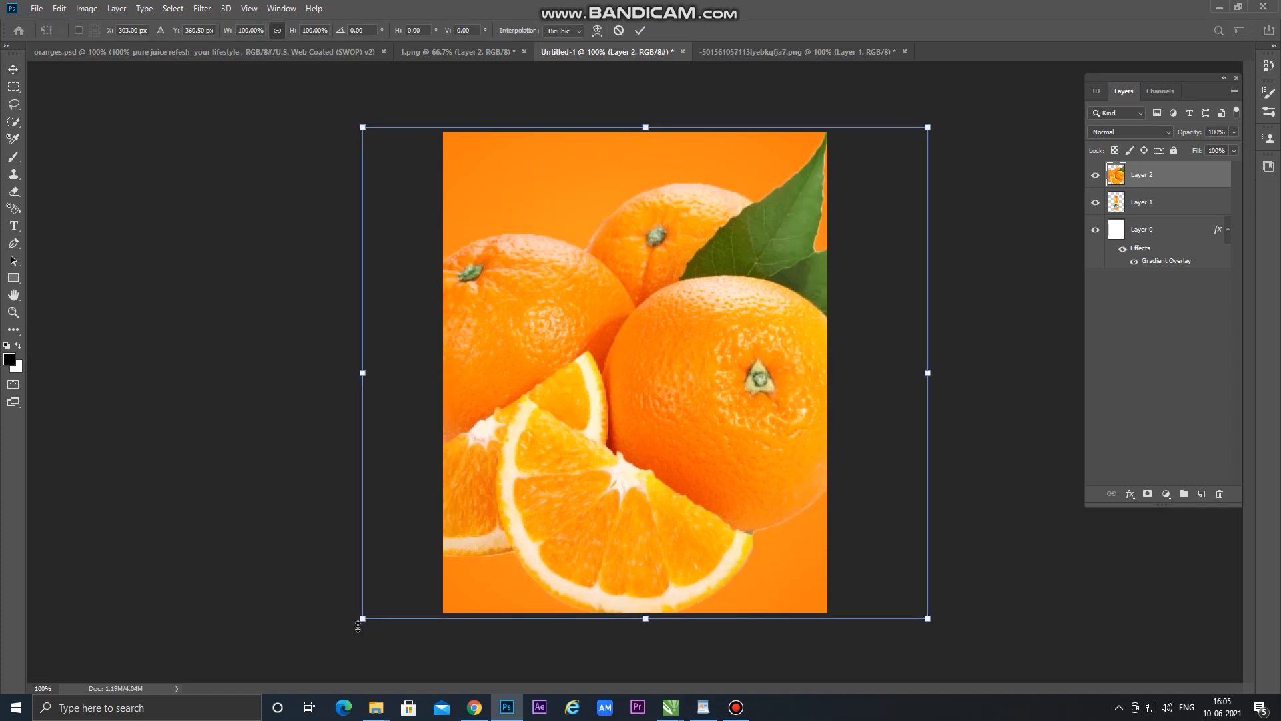
drag(363, 618, 641, 371)
drag(715, 354, 598, 509)
key(Return)
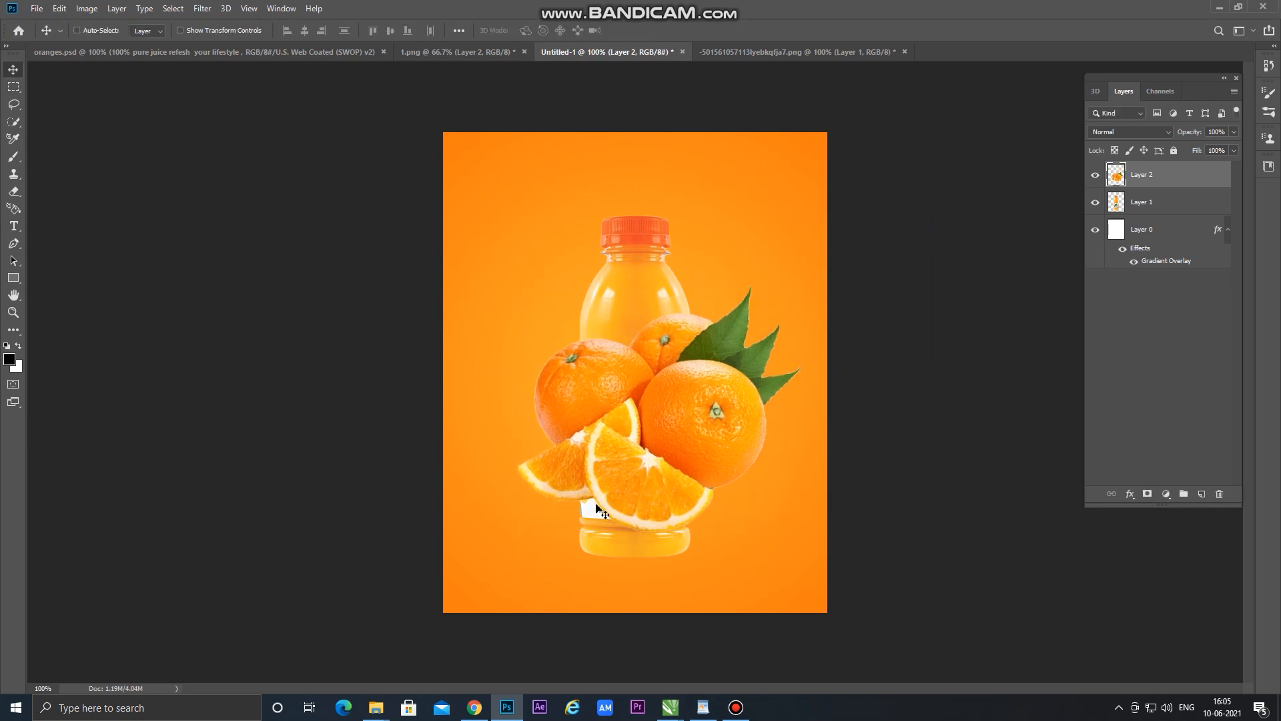
Move the oranges layer beneath the bottle layer and fine-tune it slightly lower on the poster at about 101% scale
drag(1154, 176, 1155, 216)
mouse_move(738, 442)
mouse_down()
mouse_move(739, 459)
mouse_move(723, 455)
mouse_move(737, 460)
mouse_up()
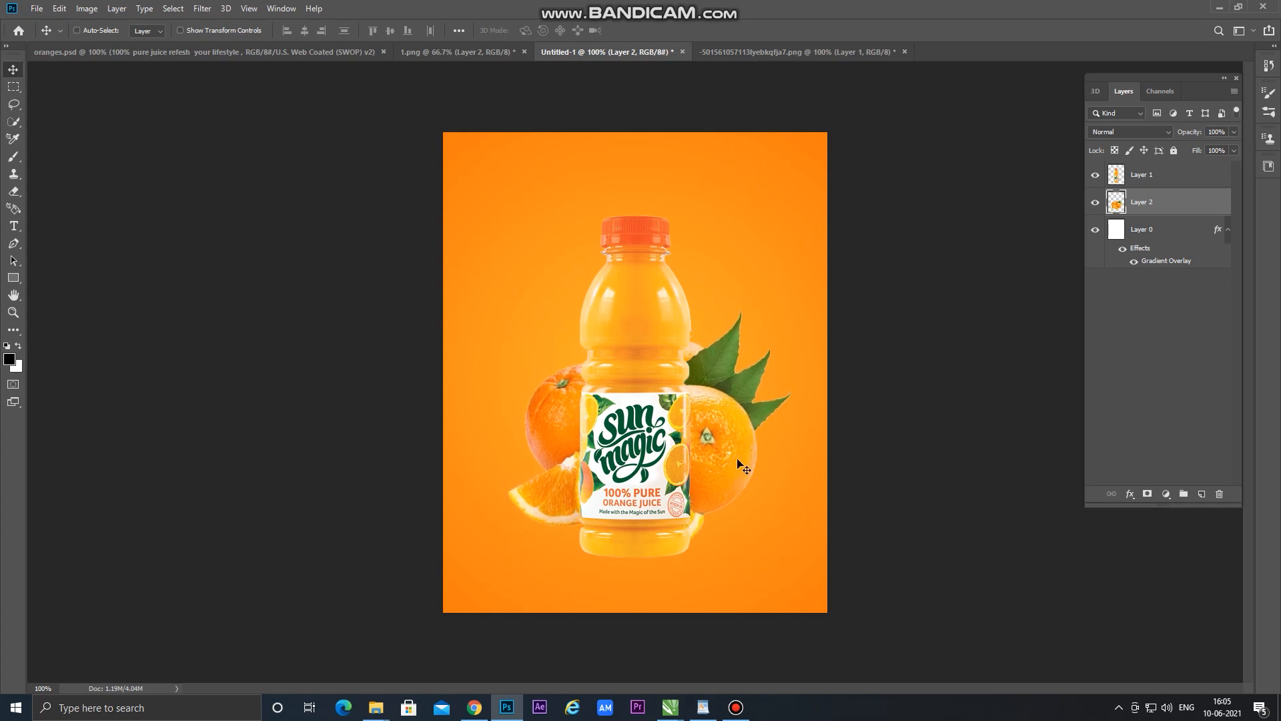
key(ctrl+t)
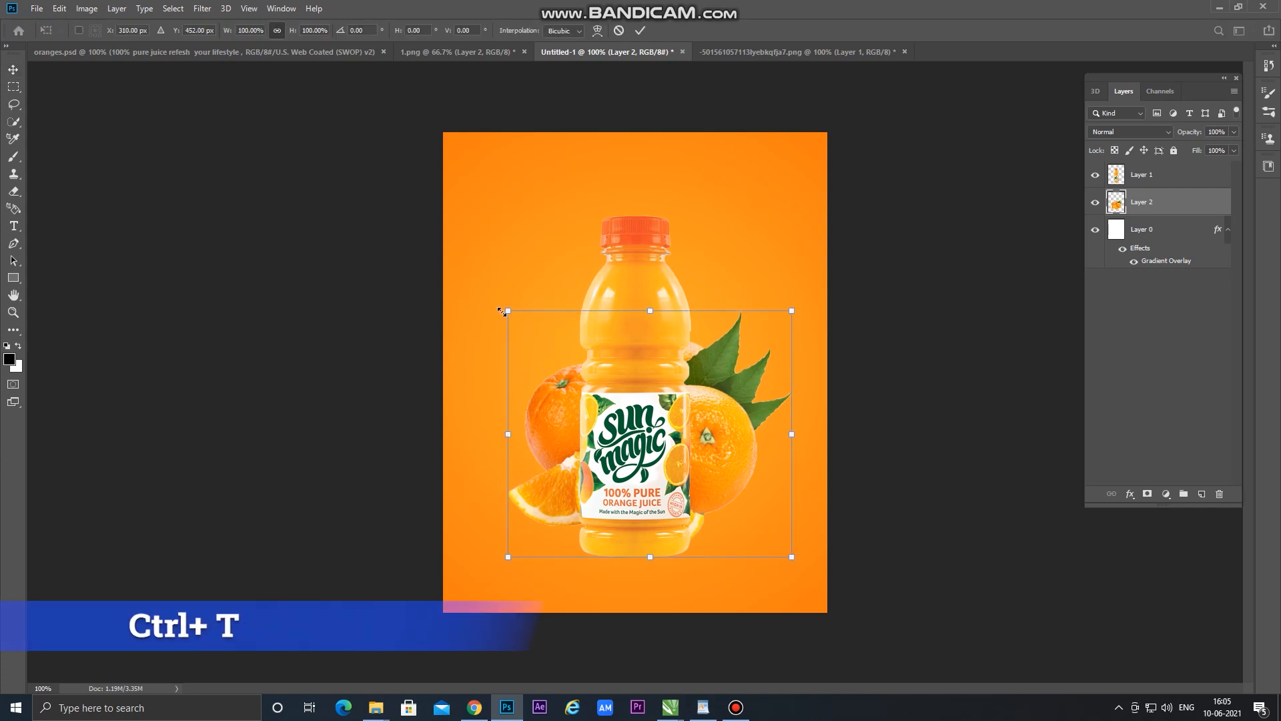
drag(501, 308, 508, 305)
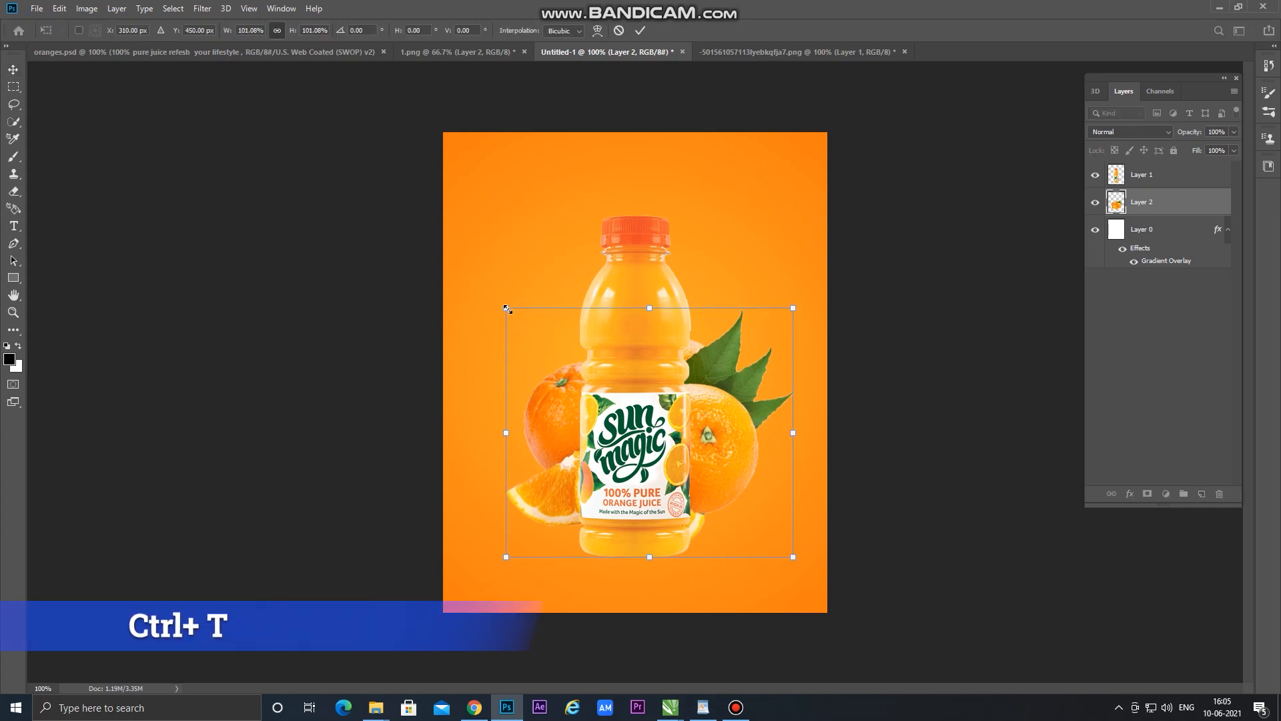
key(Return)
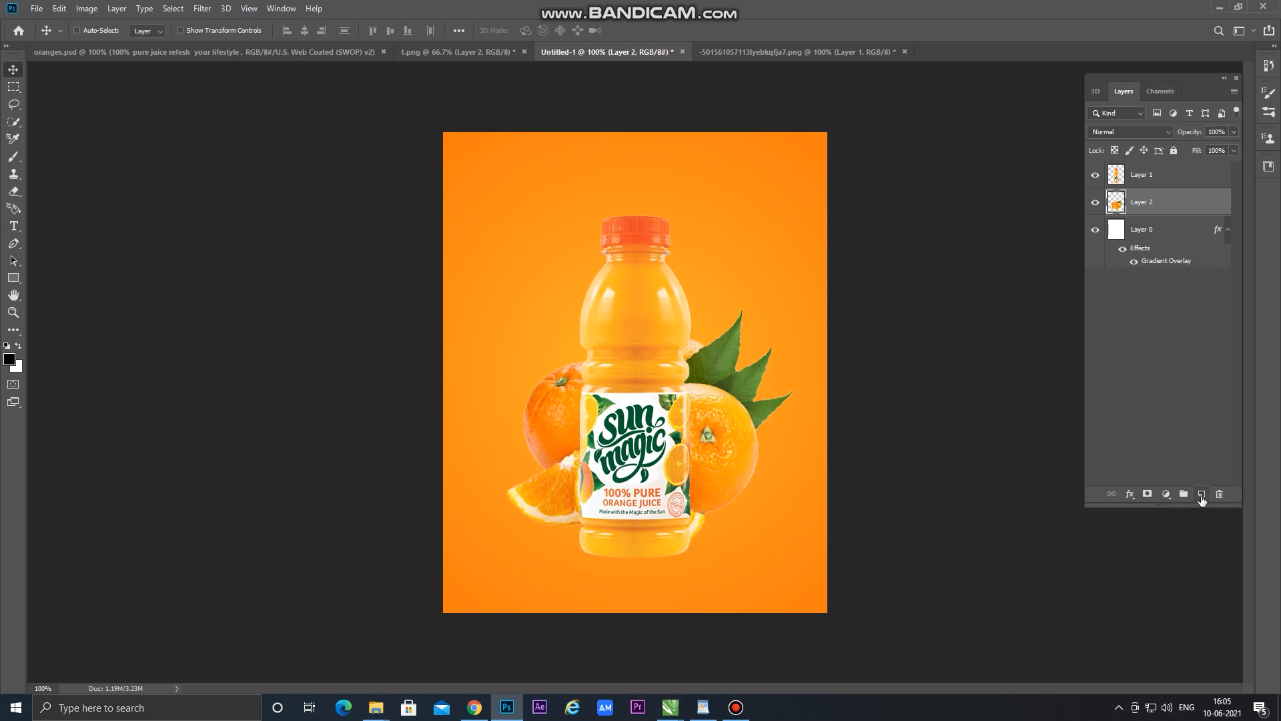
Paint a soft black (000000) shadow behind the bottle with a size 300 brush on a new layer above the oranges
click(1202, 494)
click(10, 361)
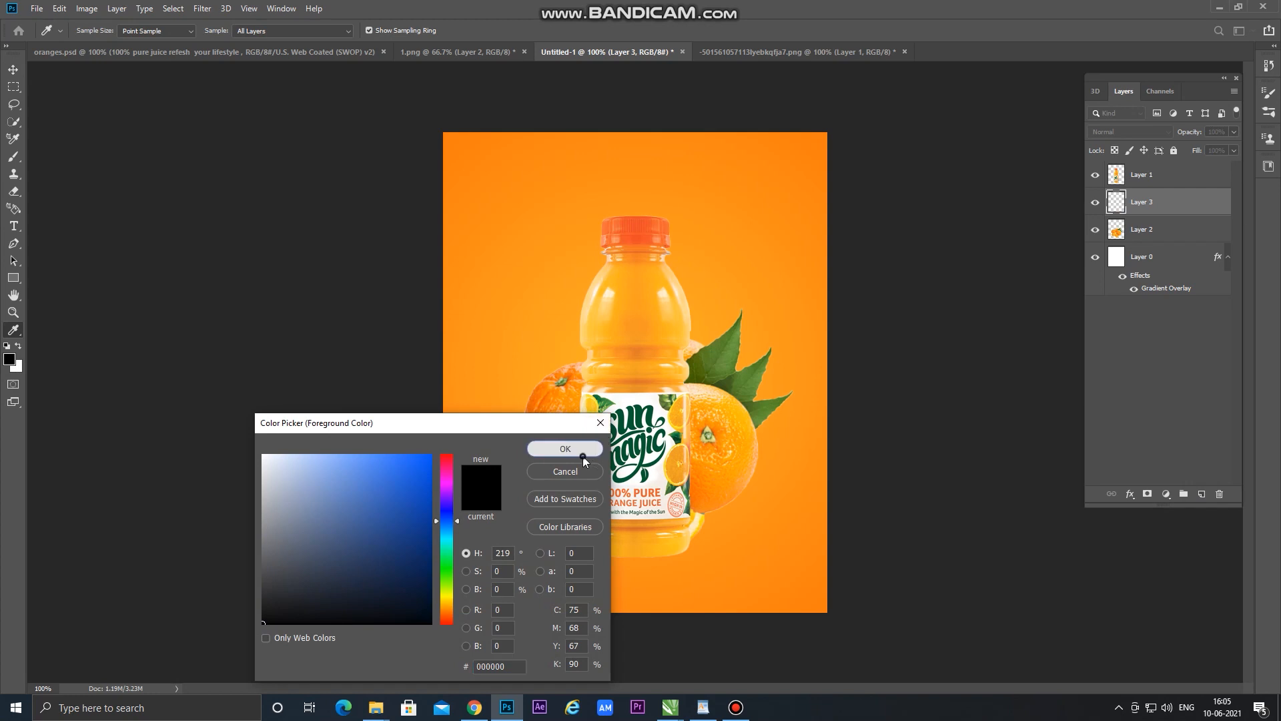
click(564, 448)
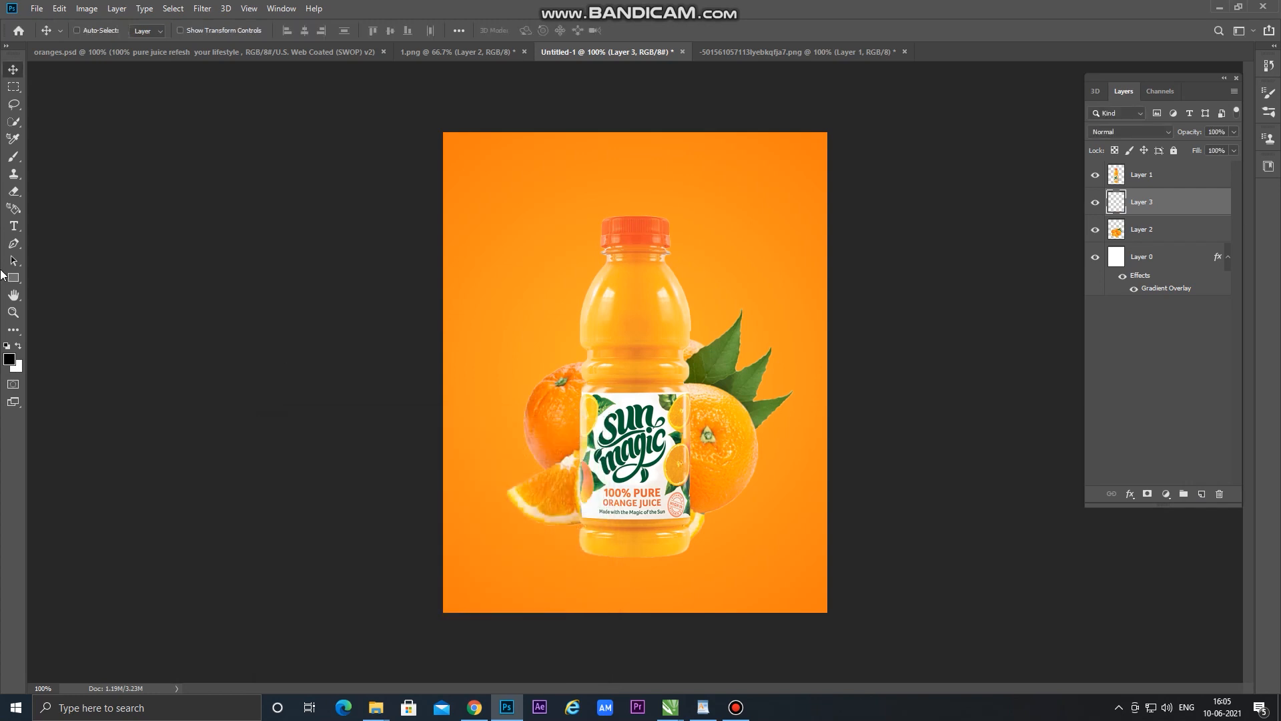
click(13, 157)
click(40, 157)
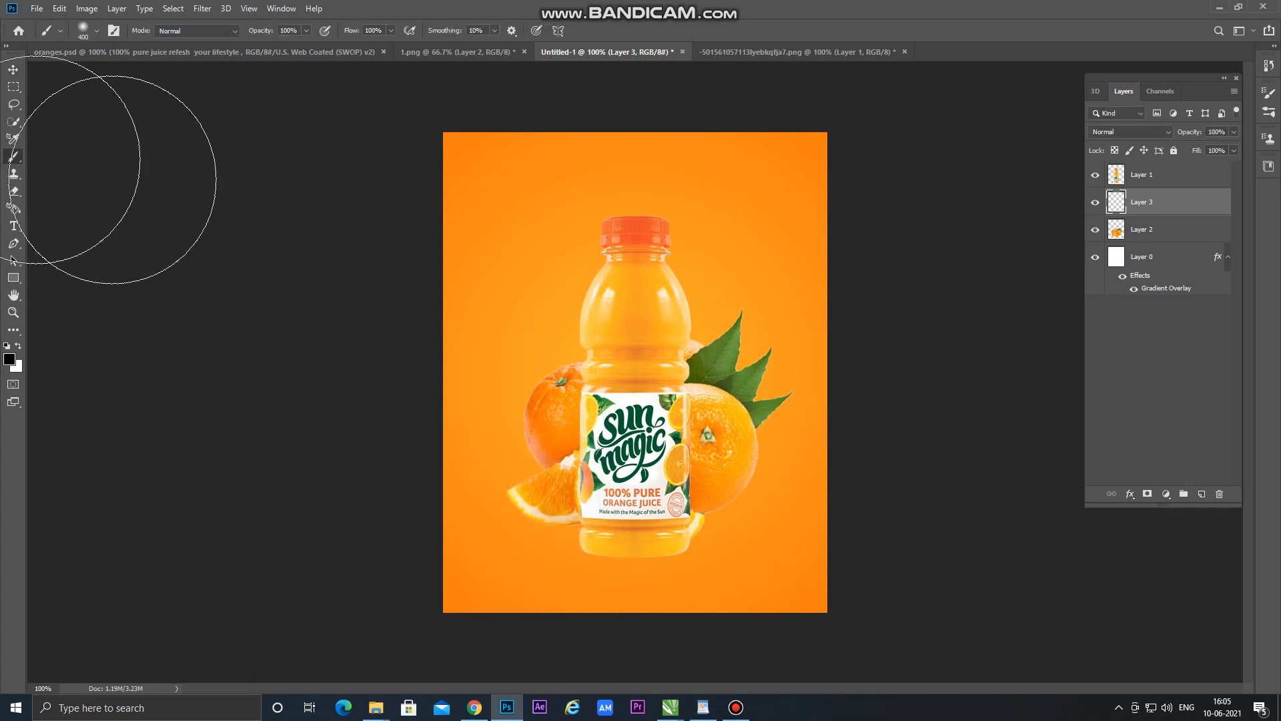
key(bracketleft)
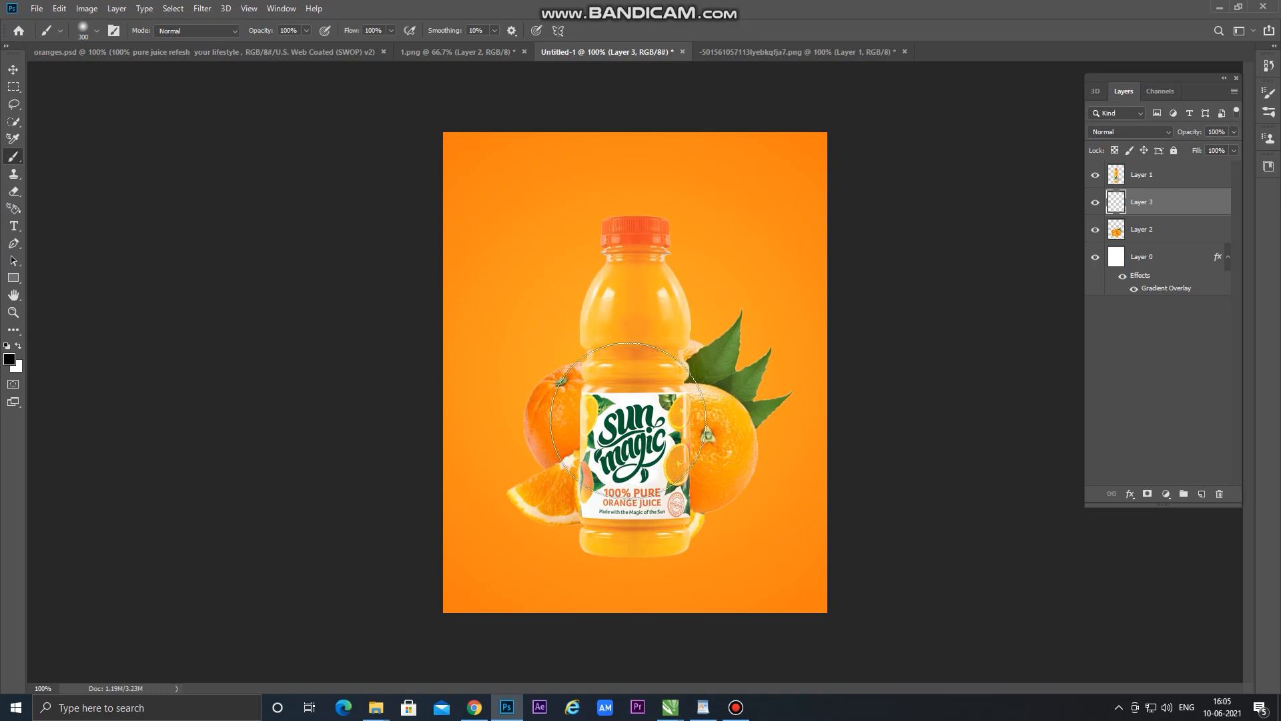
click(12, 69)
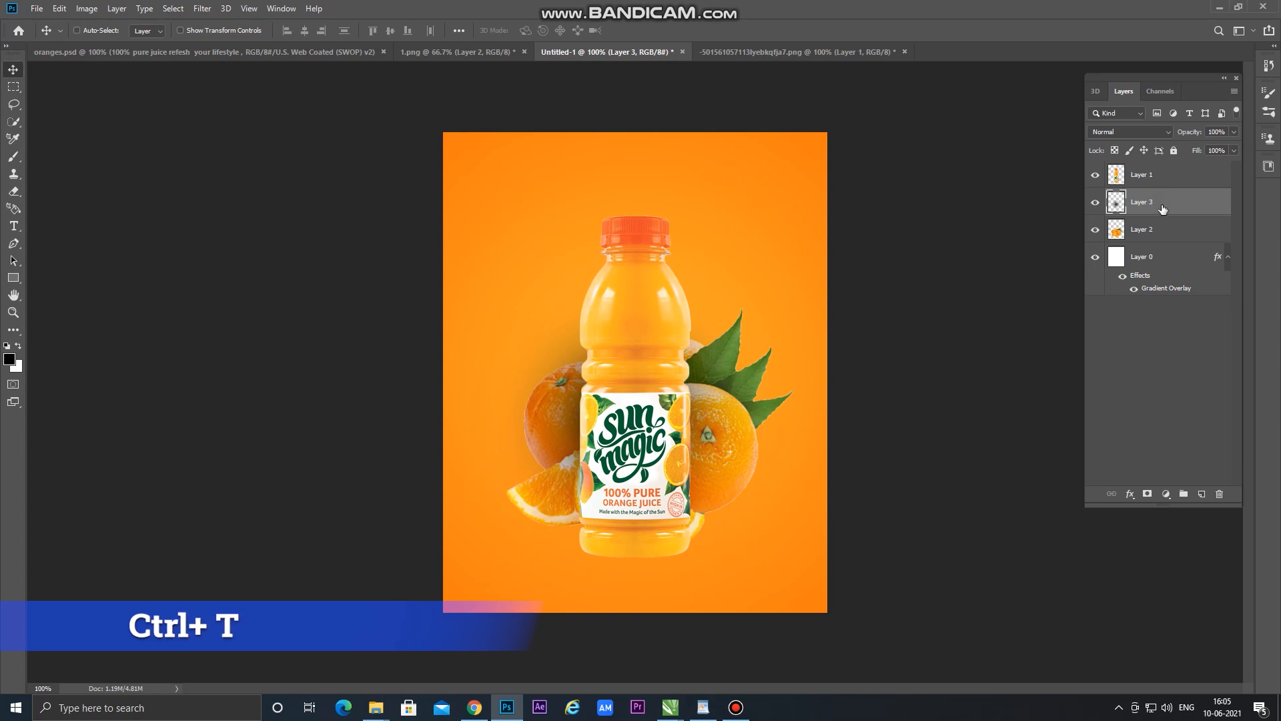
Flatten the black shadow into a thin wide strip and position it directly beneath the bottle's base
key(ctrl+t)
drag(627, 270, 646, 443)
key(ctrl+z)
drag(626, 259, 668, 557)
key(Up)
key(Up)
key(Up)
key(Return)
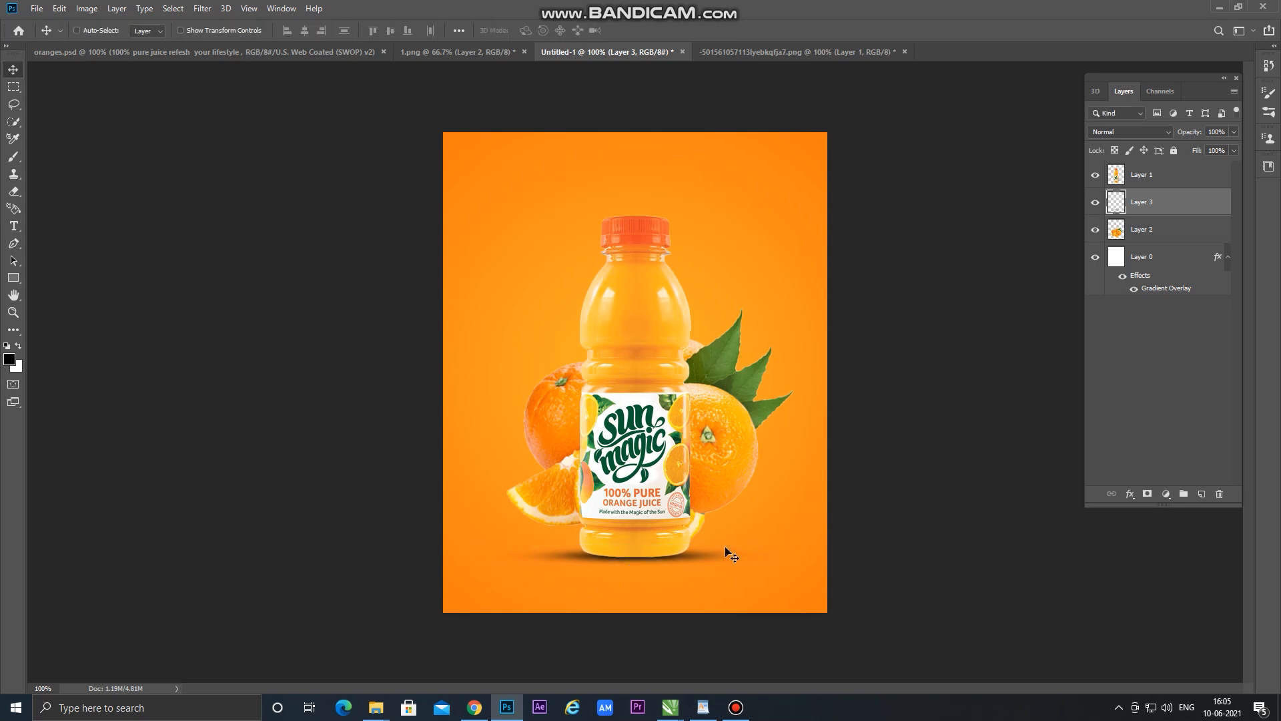
Stretch the floor shadow downward to about 122% of its height
key(ctrl+t)
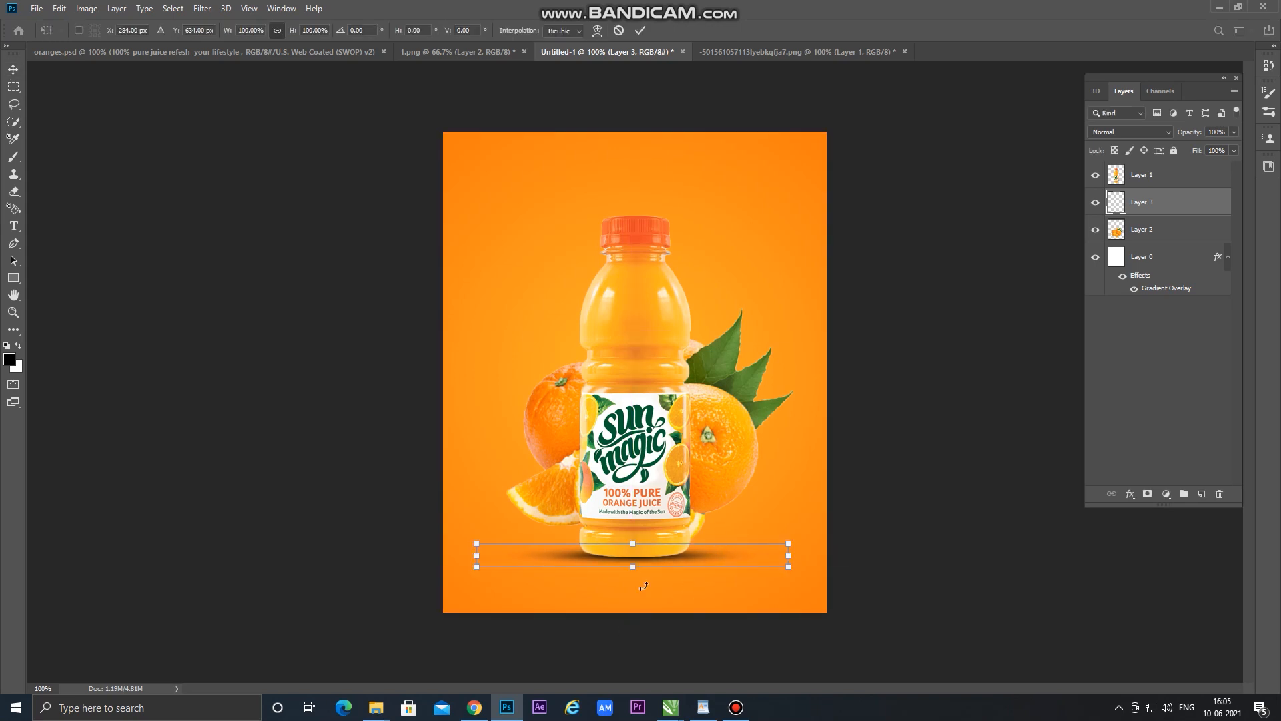
drag(634, 567, 634, 572)
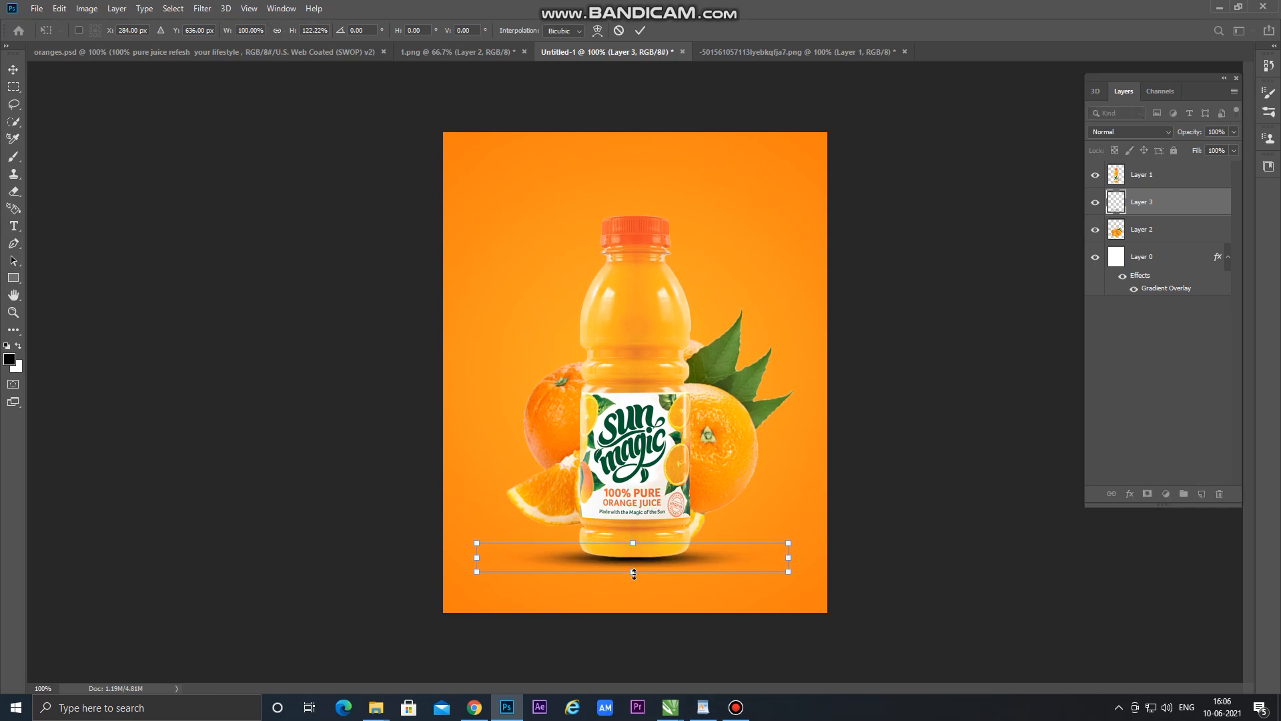
key(Return)
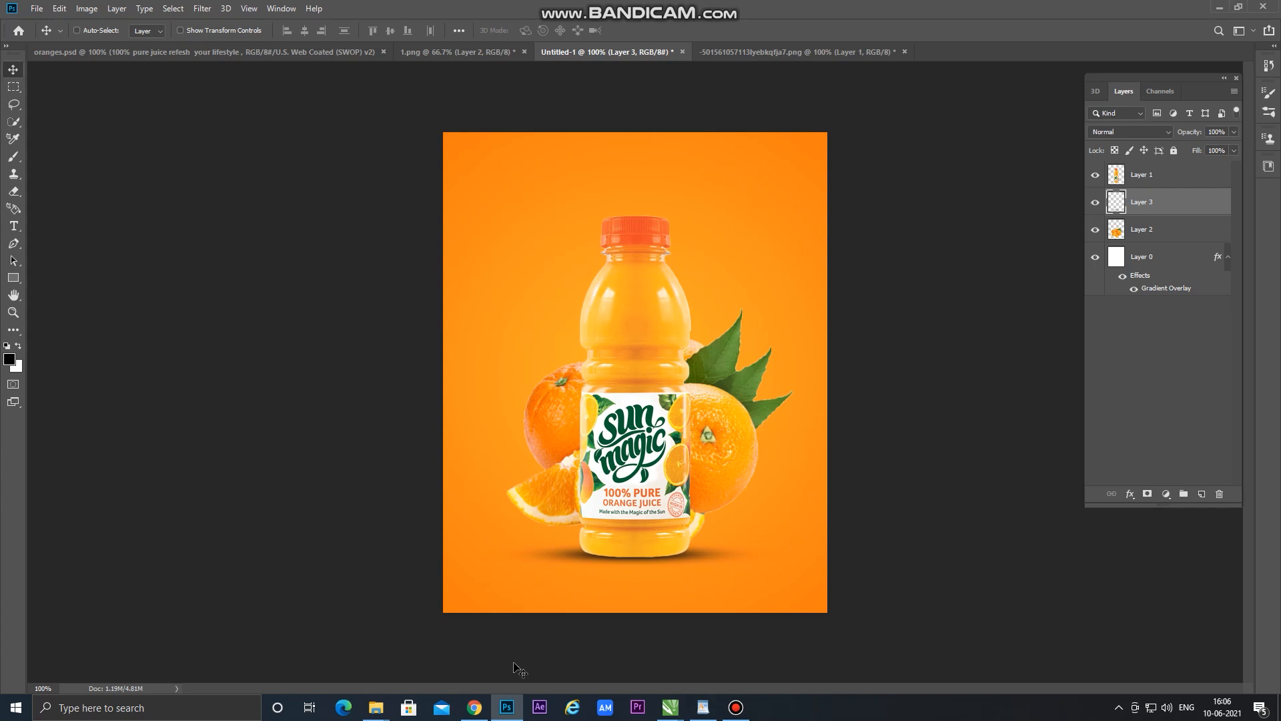
Place the blue water splash image from the orange folder on the poster and stack its layer above the bottle layer
mouse_move(378, 704)
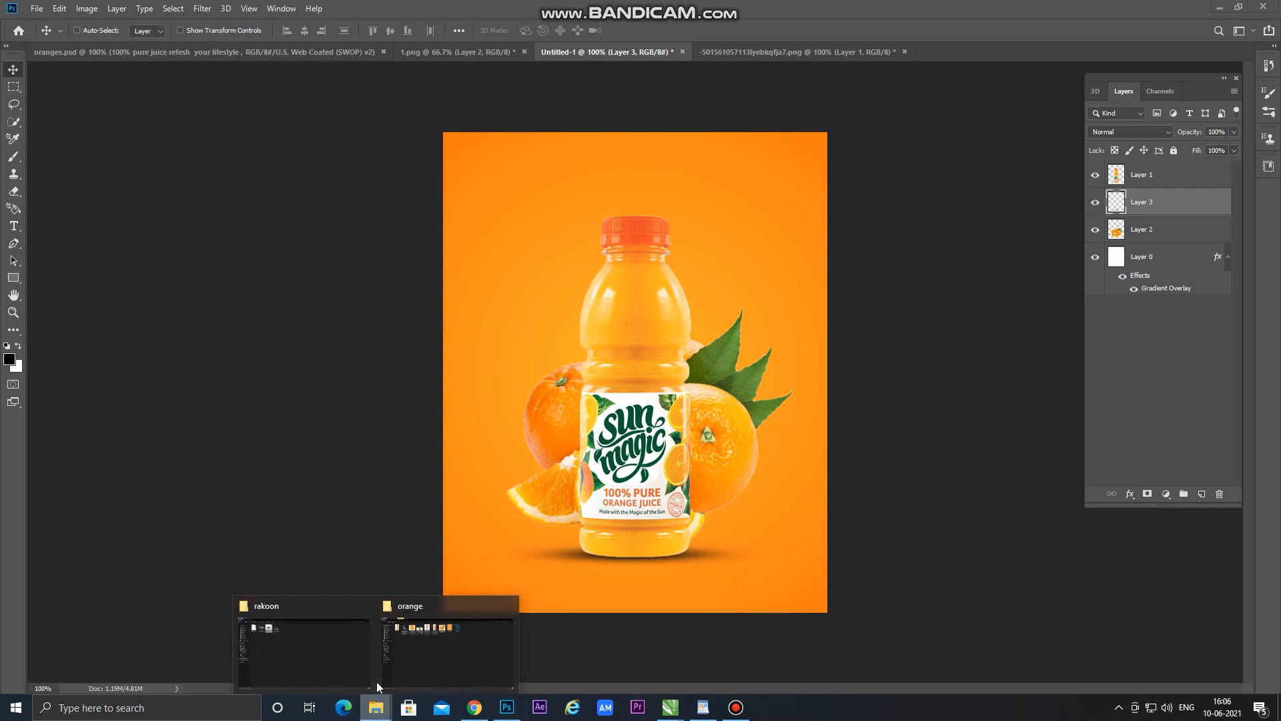
click(409, 658)
drag(214, 107, 667, 373)
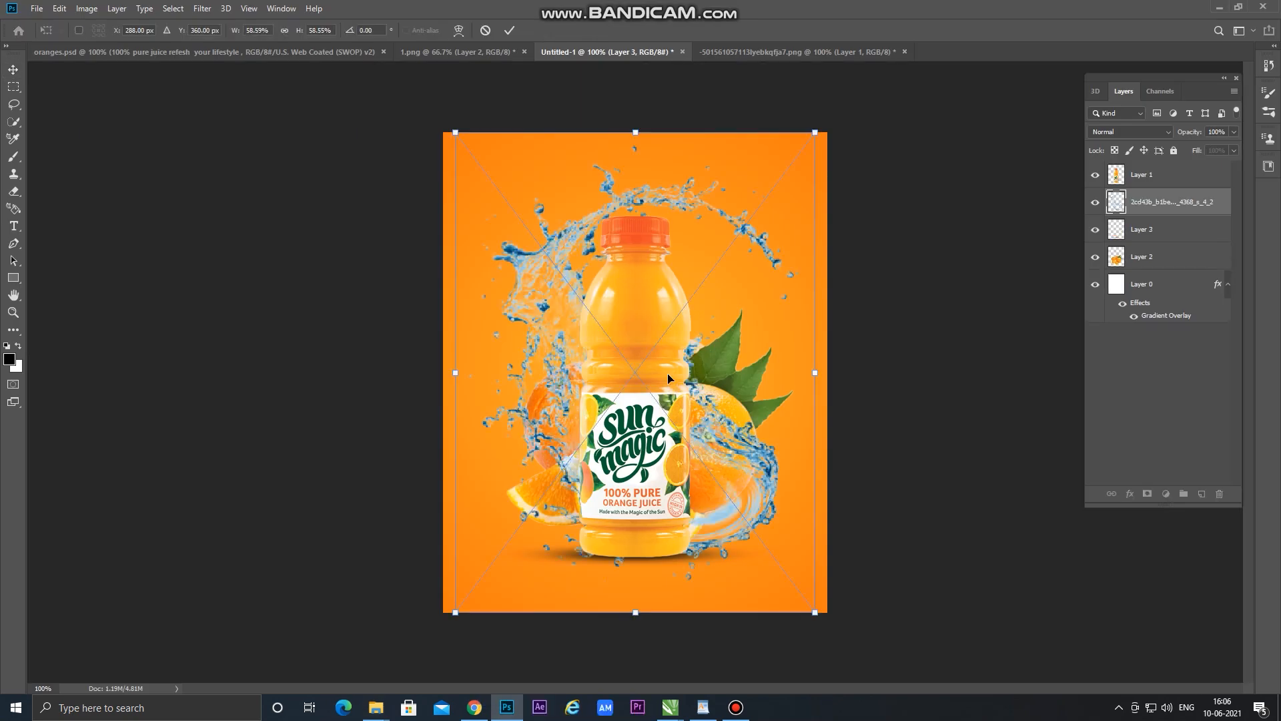
drag(760, 487, 744, 482)
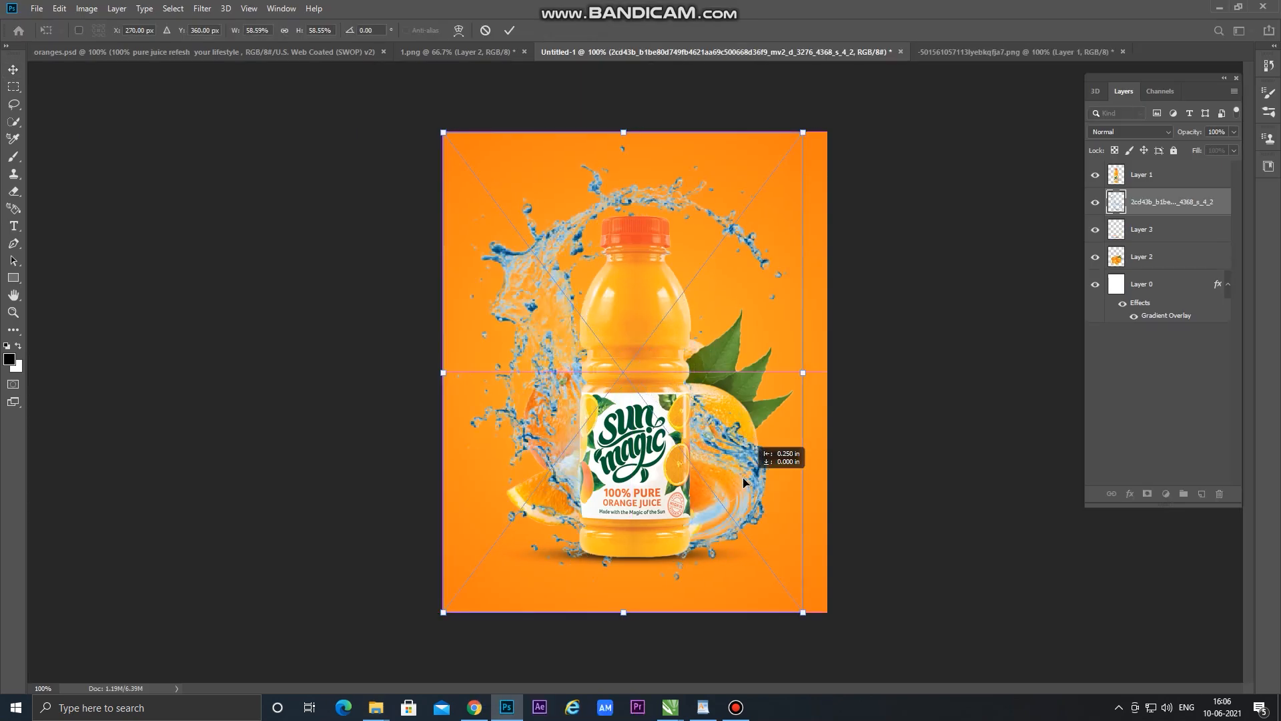
key(Return)
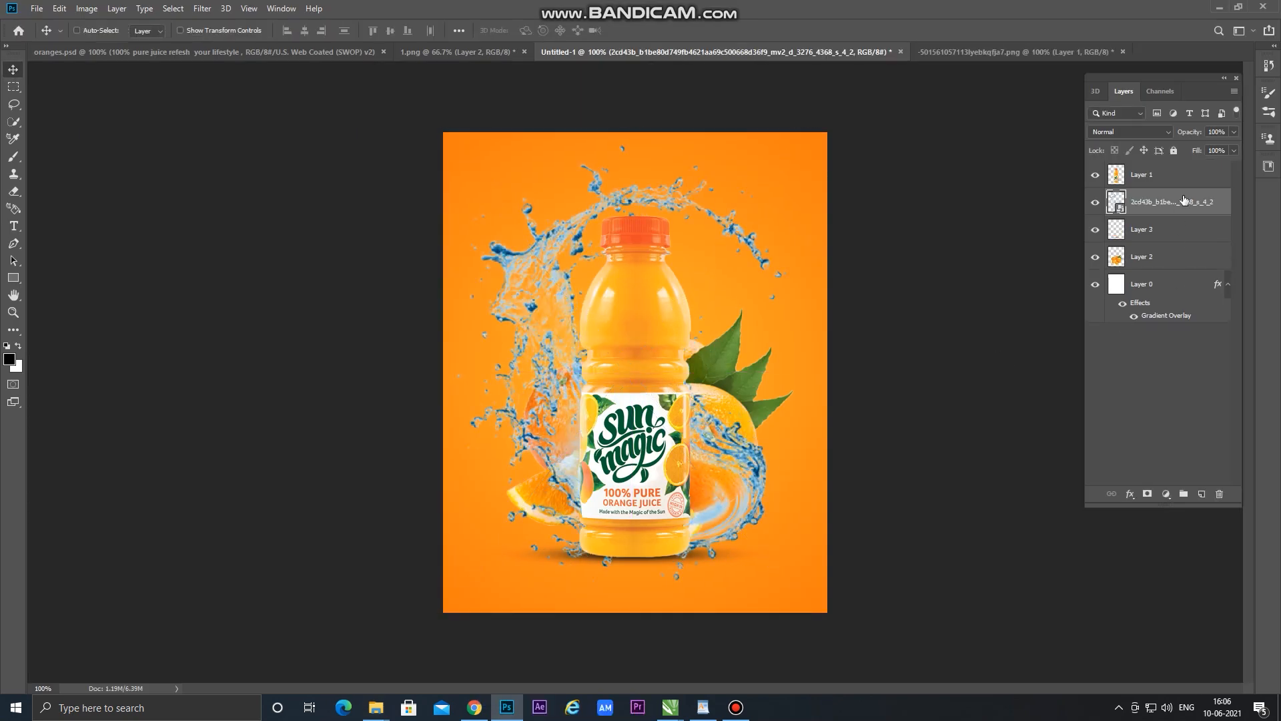
drag(1180, 201, 1173, 175)
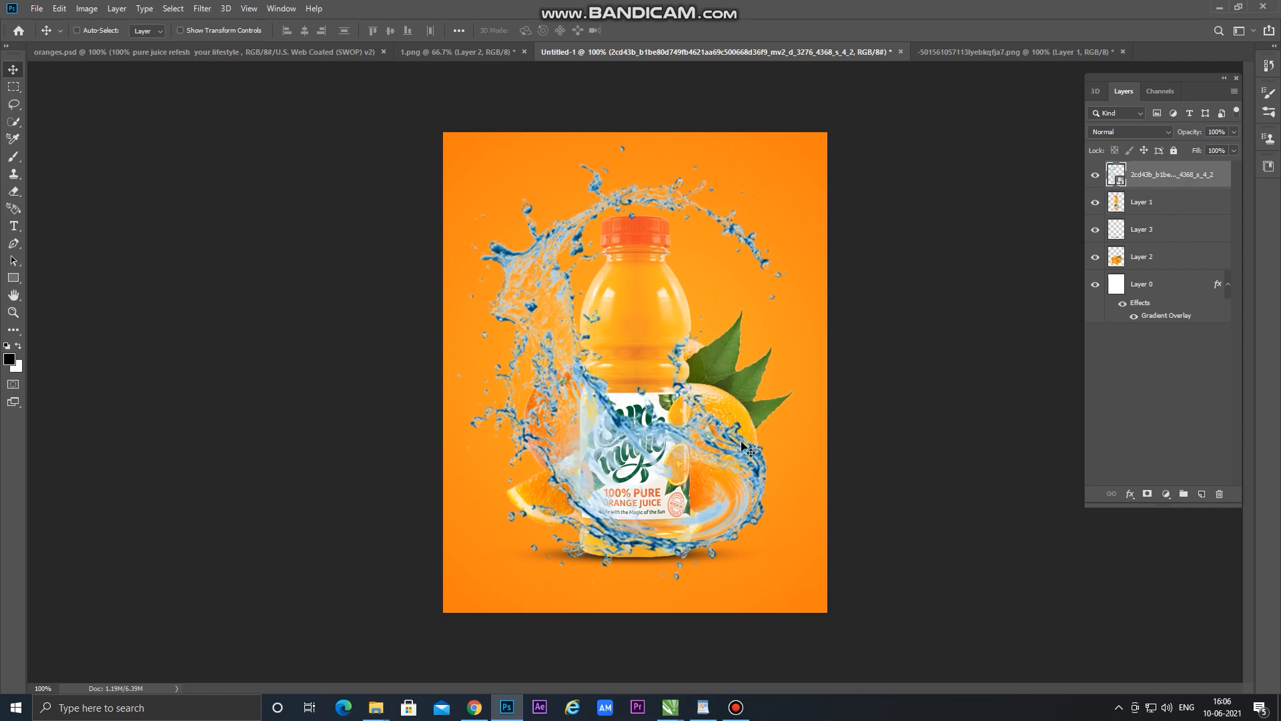
drag(741, 449, 741, 451)
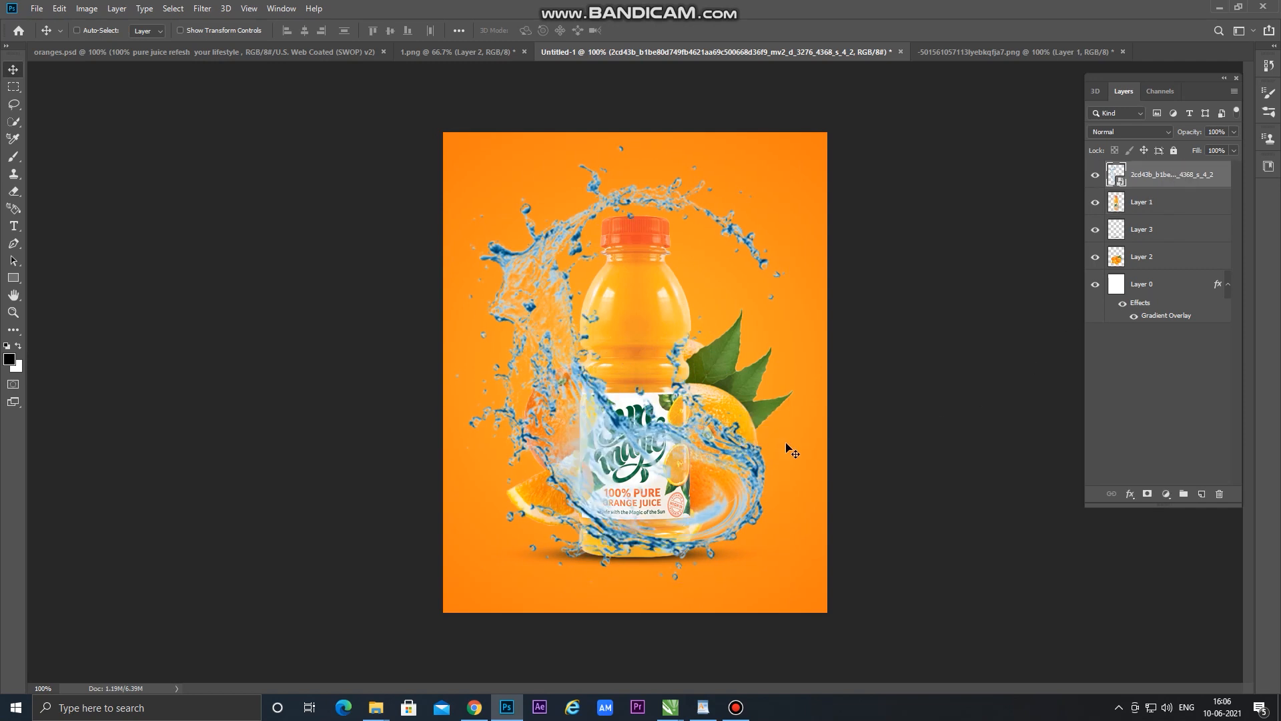
Scale the splash down to roughly the bottle's height and shift it slightly so it wraps around the bottle
key(ctrl+t)
drag(438, 131, 462, 166)
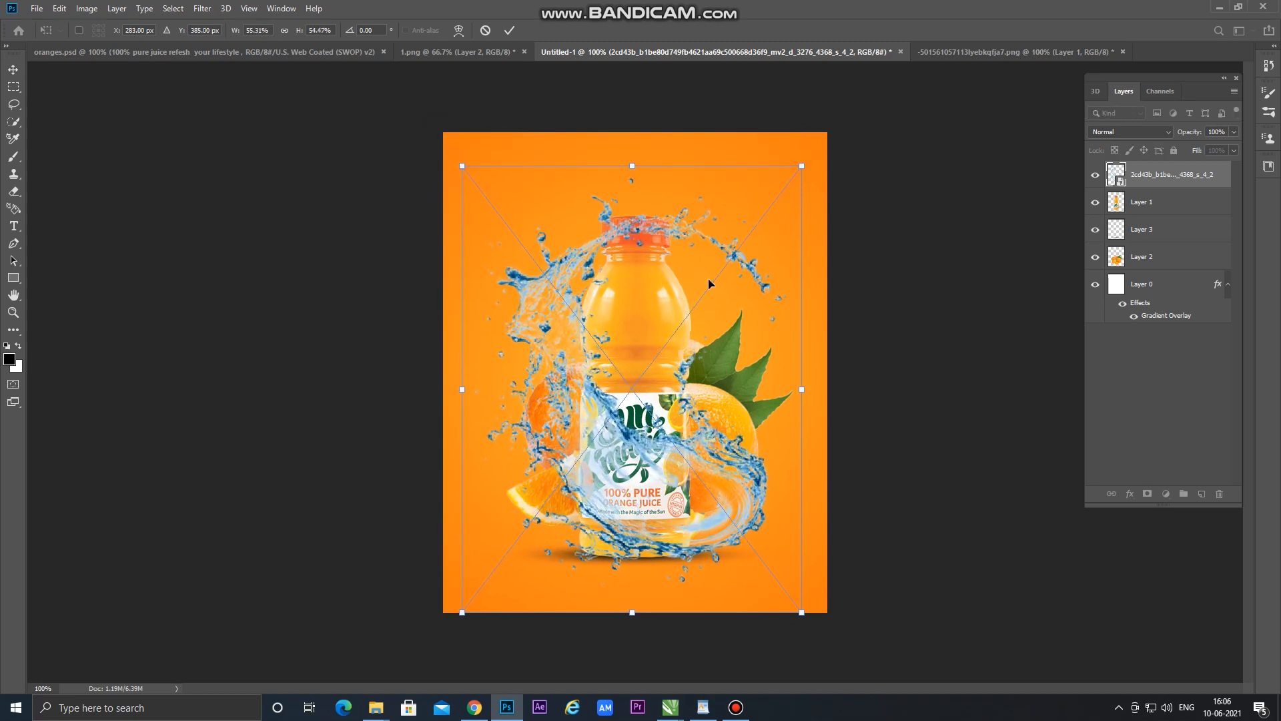
drag(799, 166, 790, 172)
key(Return)
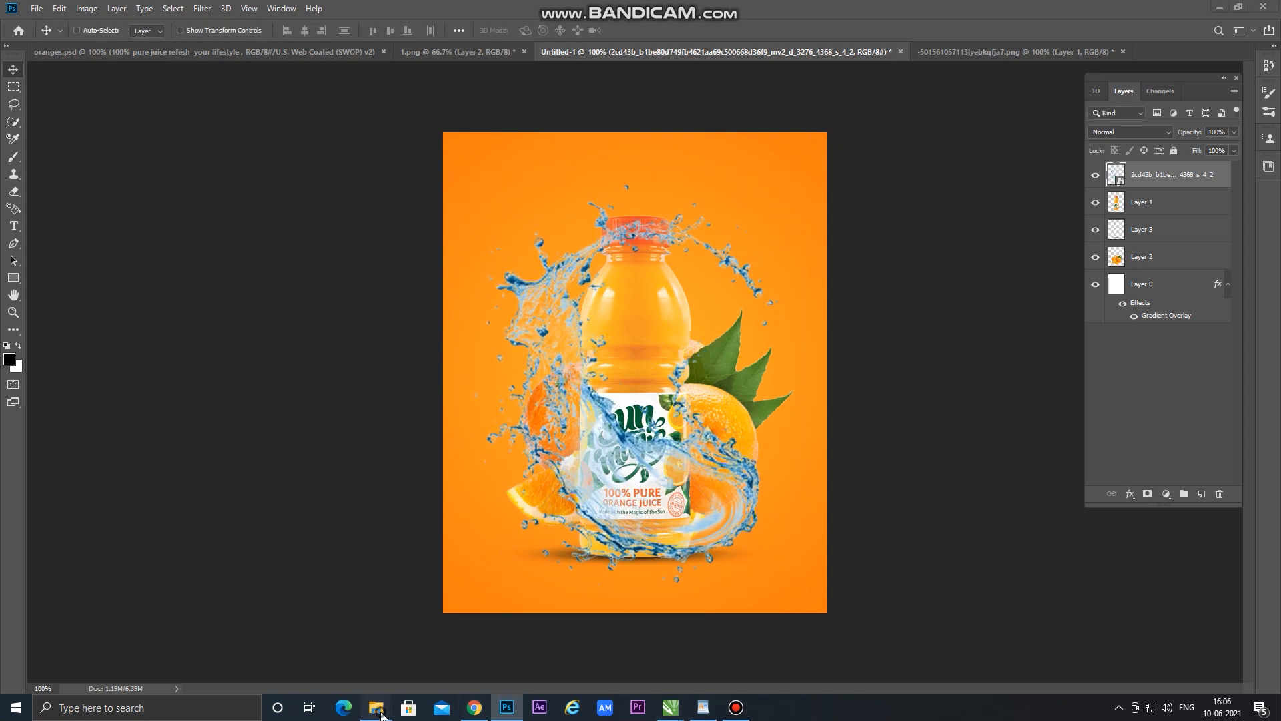
key(ctrl+t)
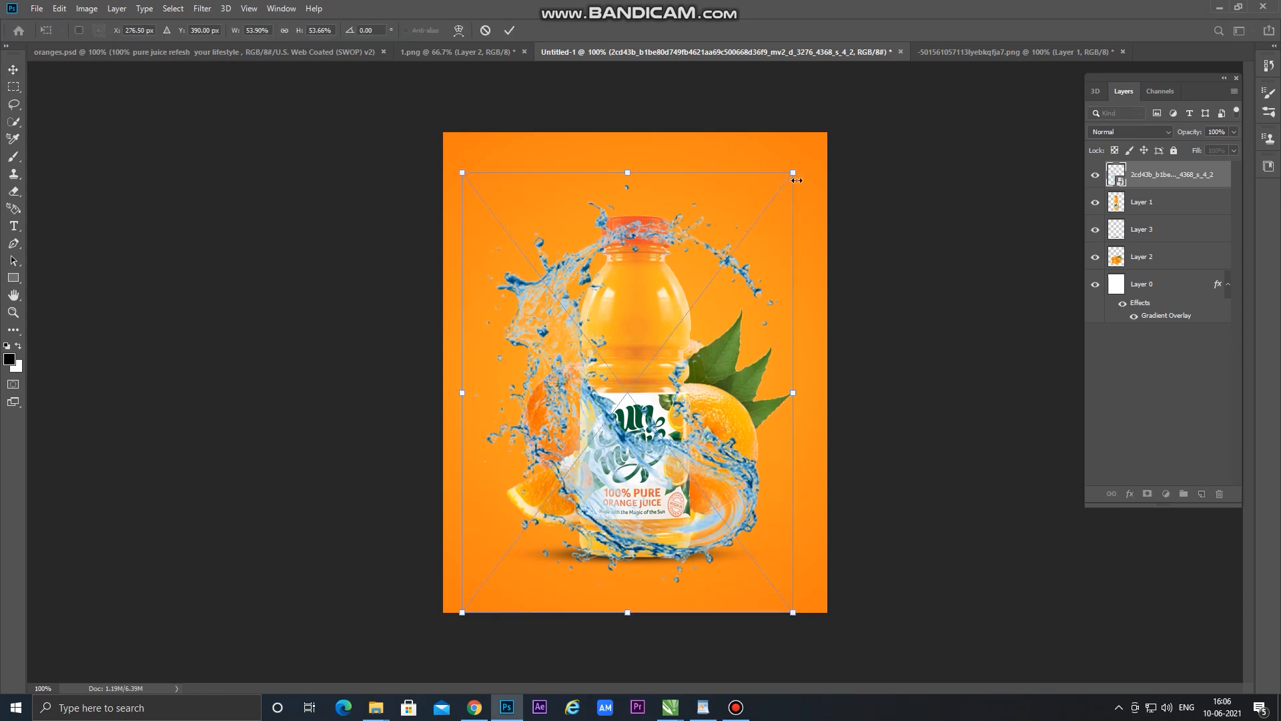
drag(789, 172, 761, 211)
drag(633, 279, 640, 278)
key(Return)
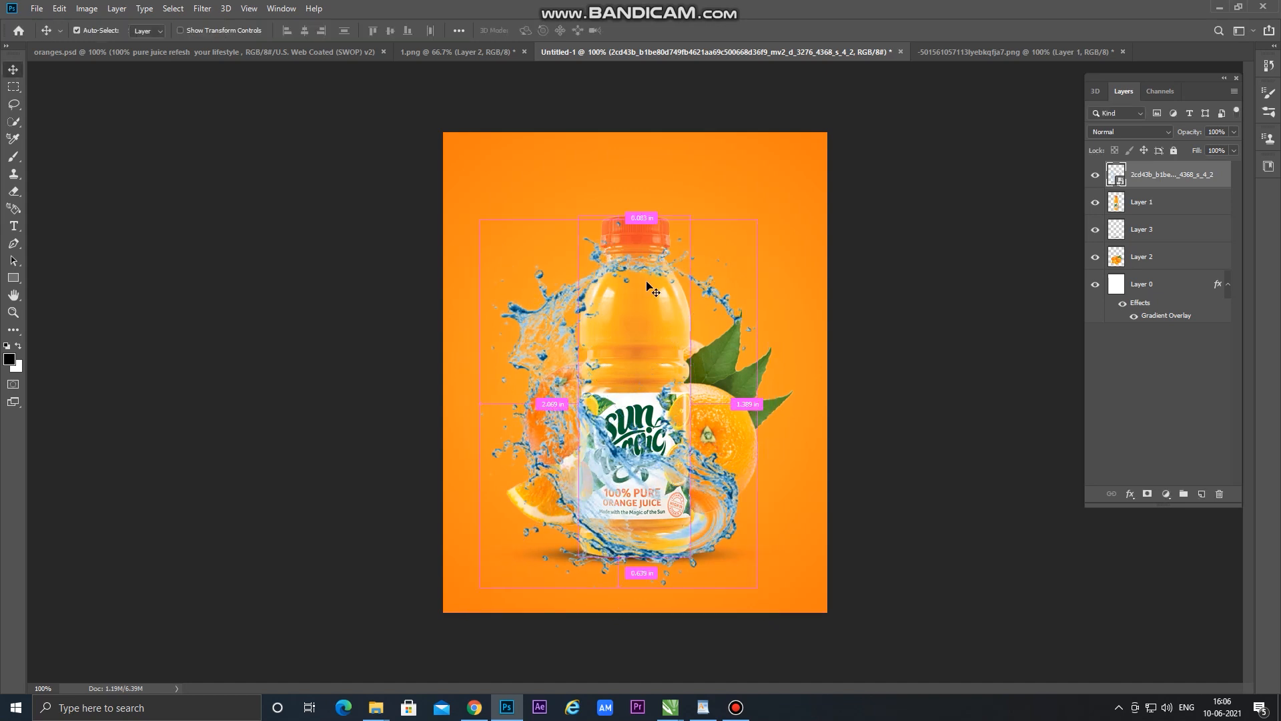
Colorize the splash orange with Hue/Saturation, using a hue of about 37, very high saturation and a lightness of about -18
key(i)
key(ctrl+u)
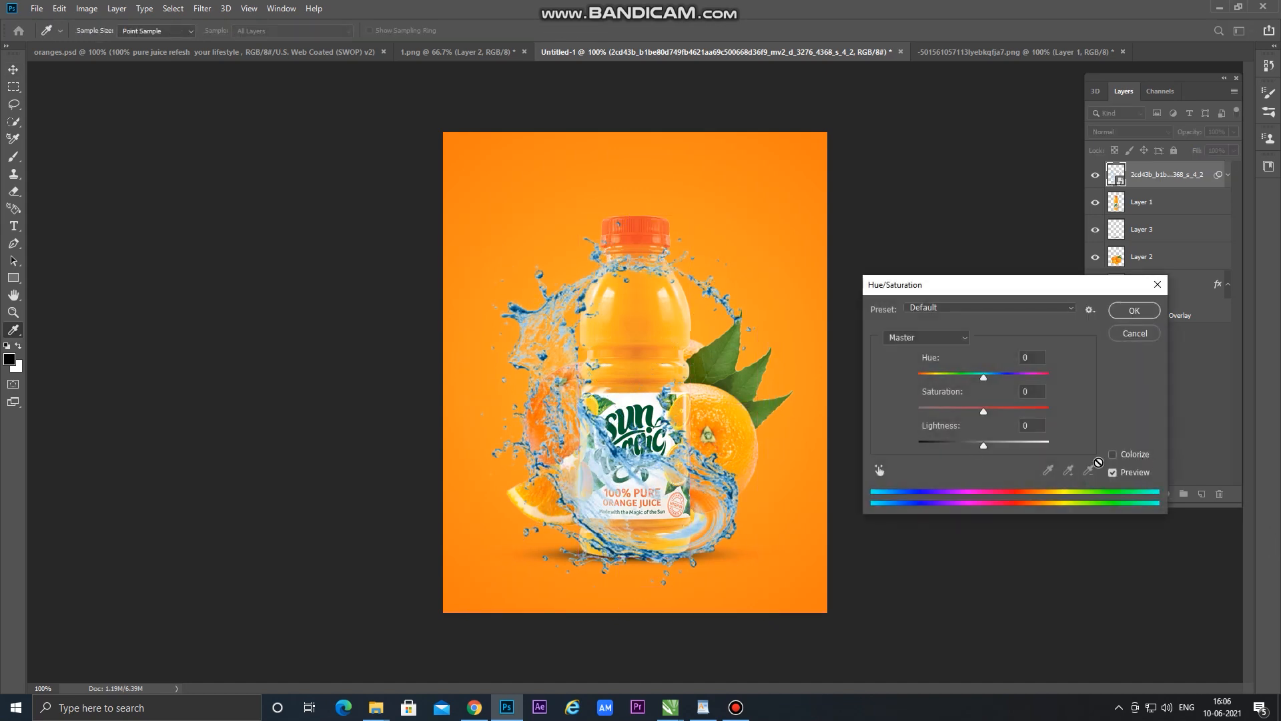
click(1112, 455)
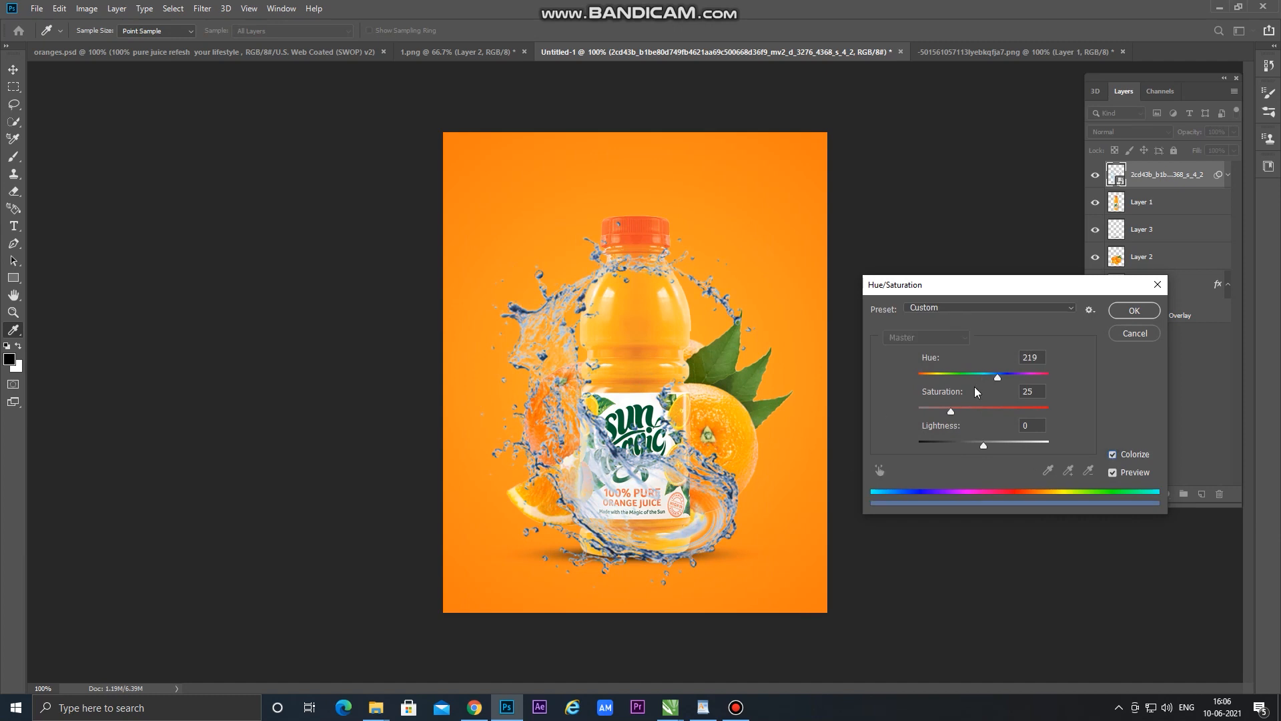
drag(994, 377, 1063, 414)
mouse_move(983, 447)
mouse_down()
mouse_move(971, 447)
mouse_move(985, 445)
mouse_up()
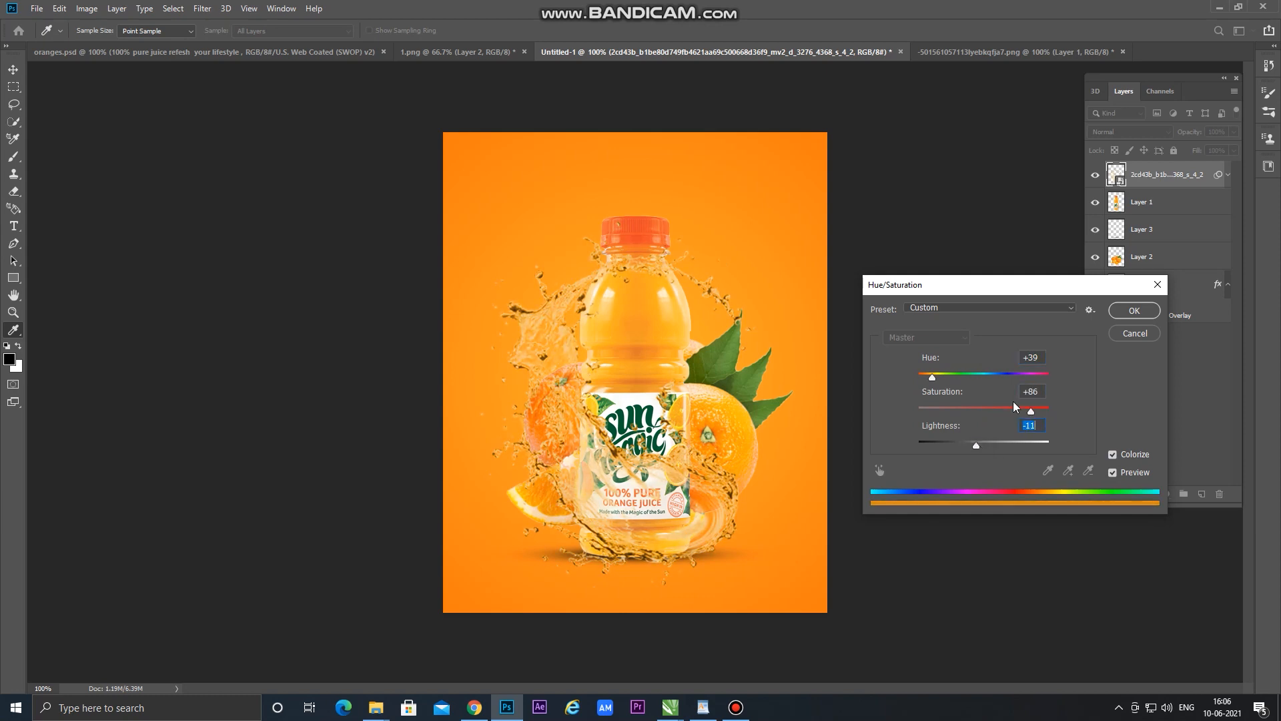
drag(932, 377, 935, 381)
drag(1031, 413, 1065, 421)
mouse_move(970, 450)
mouse_down()
mouse_move(985, 451)
mouse_move(973, 452)
mouse_up()
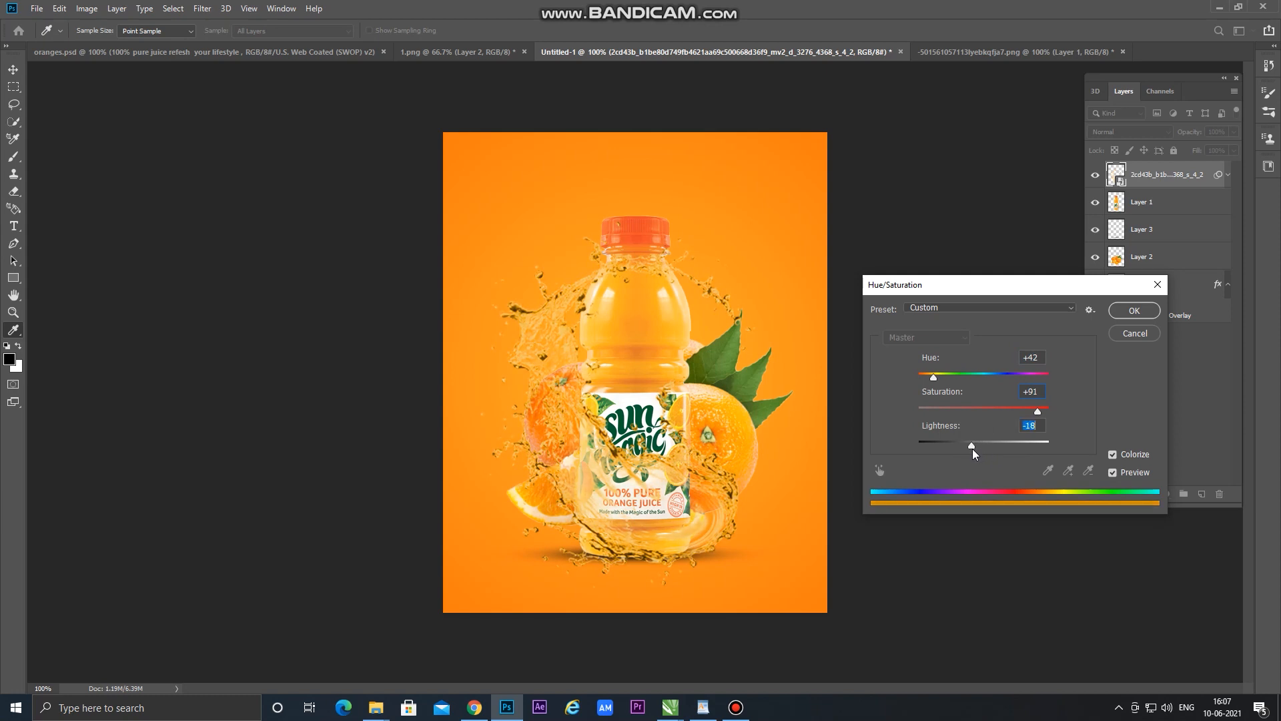
drag(970, 453, 974, 455)
drag(933, 381, 934, 385)
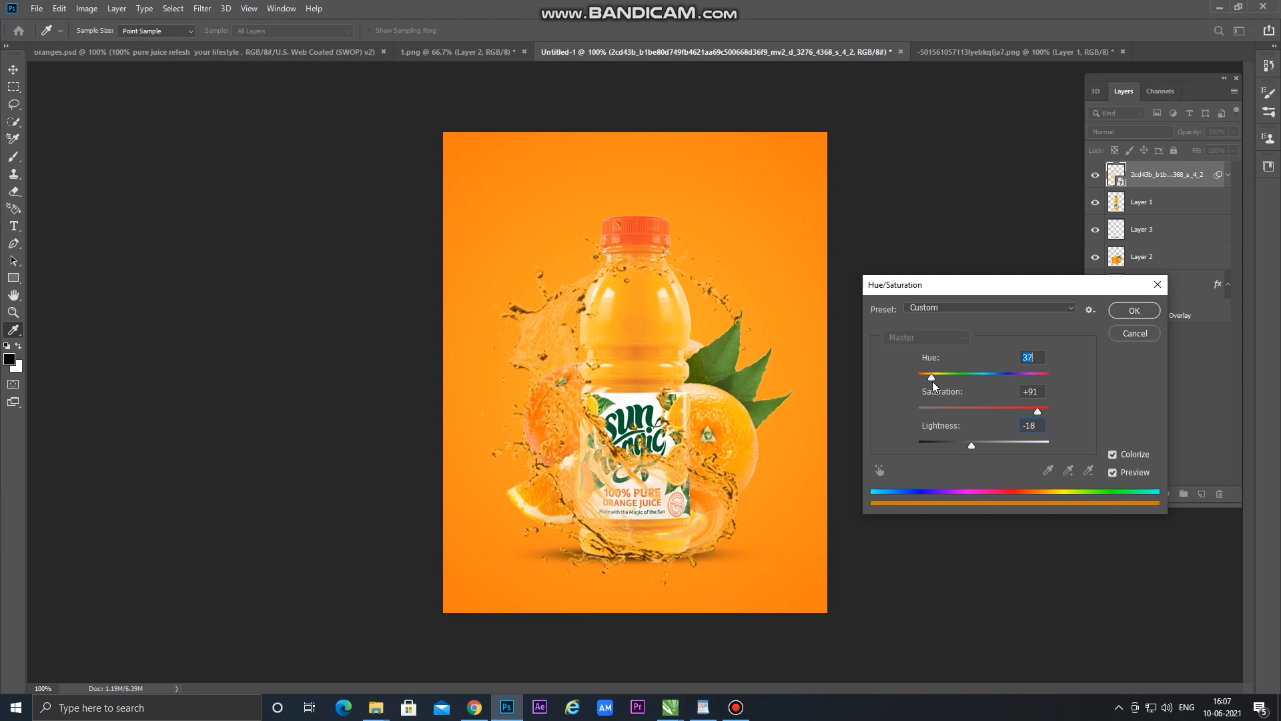
mouse_move(1037, 412)
mouse_down()
mouse_move(1019, 417)
mouse_move(1057, 420)
mouse_up()
click(1133, 311)
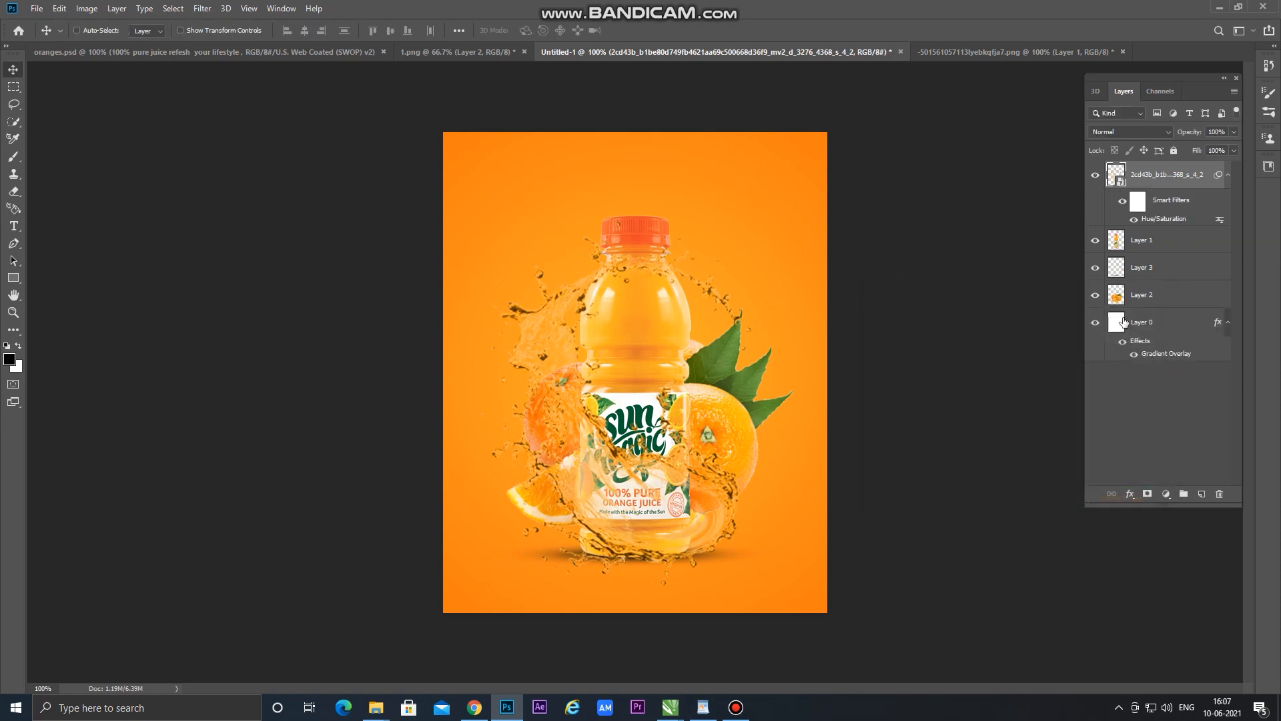
Rasterize the splash layer and erase the splash over the label, keeping the erasing within the bottle's selected outline
click(1152, 243)
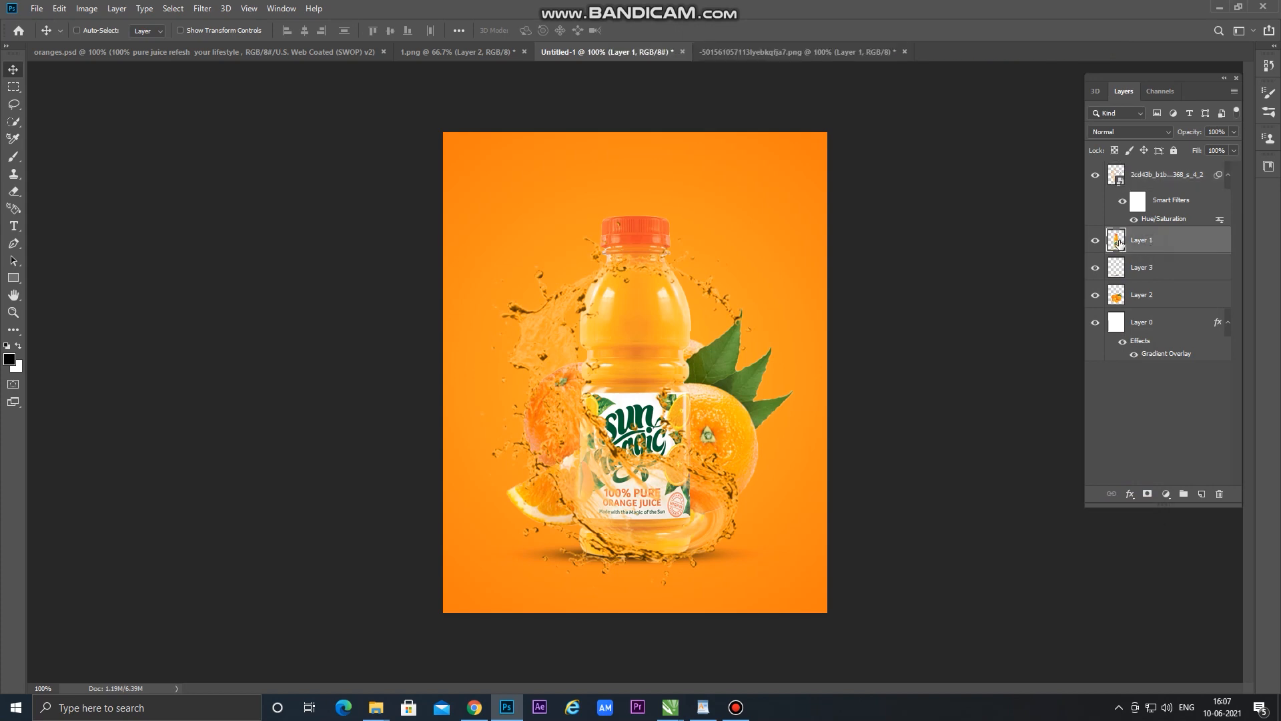
ctrl+click(1116, 240)
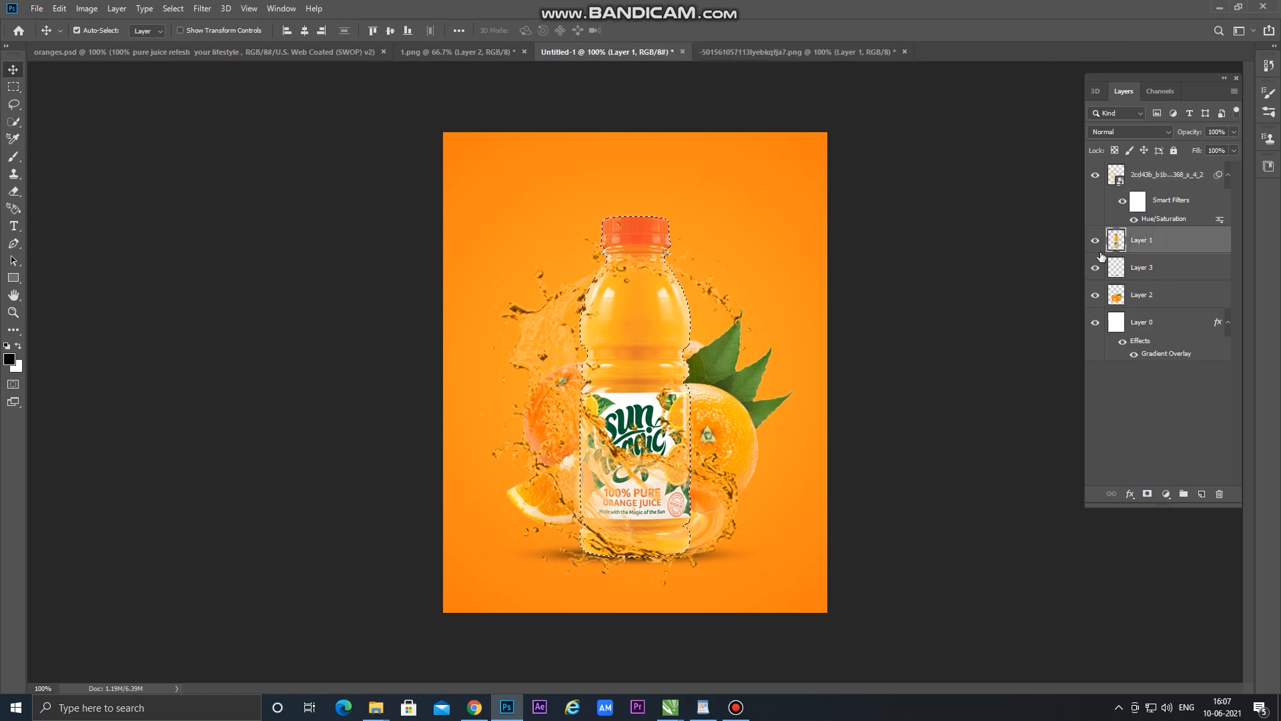
key(e)
key(alt+bracketright)
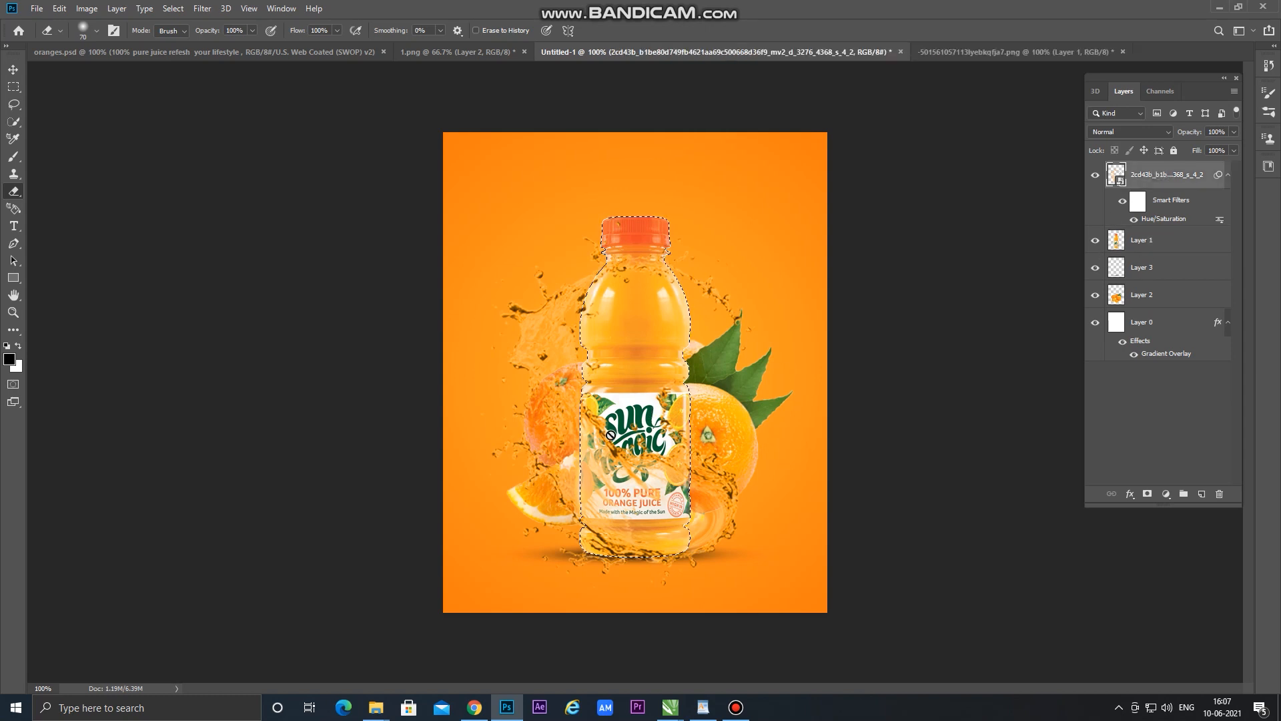
right_click(1138, 179)
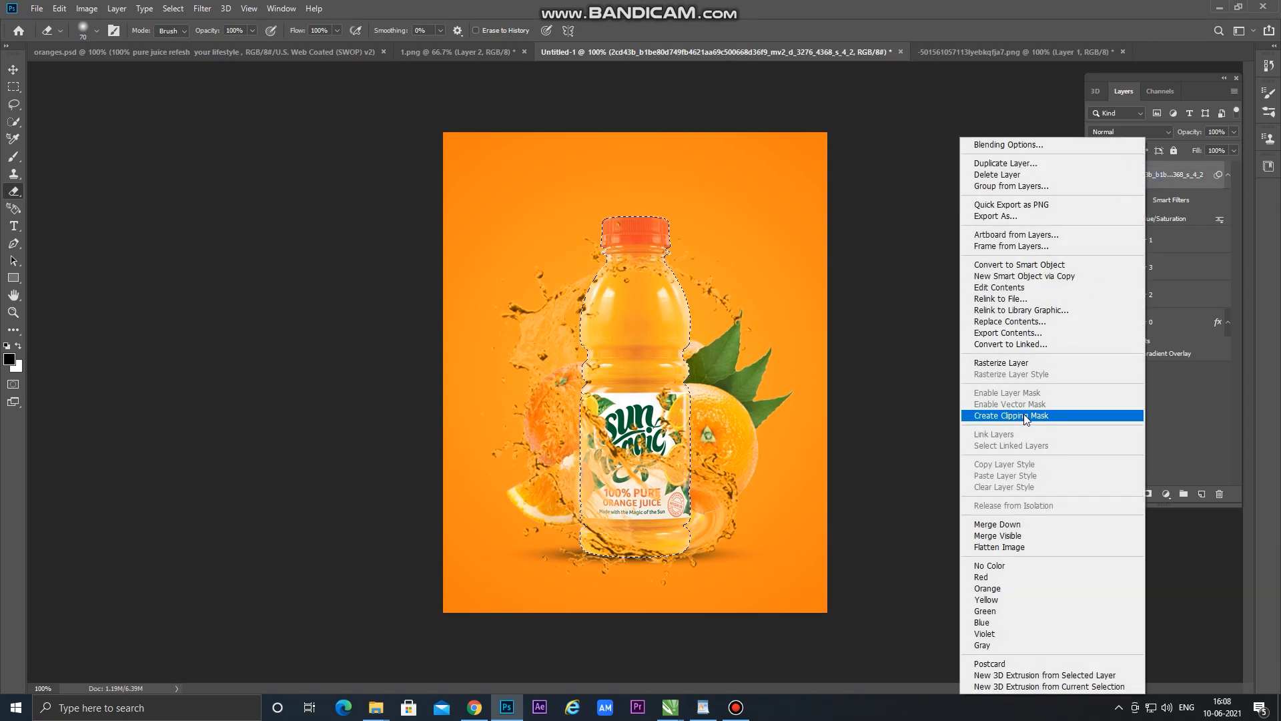
click(1015, 364)
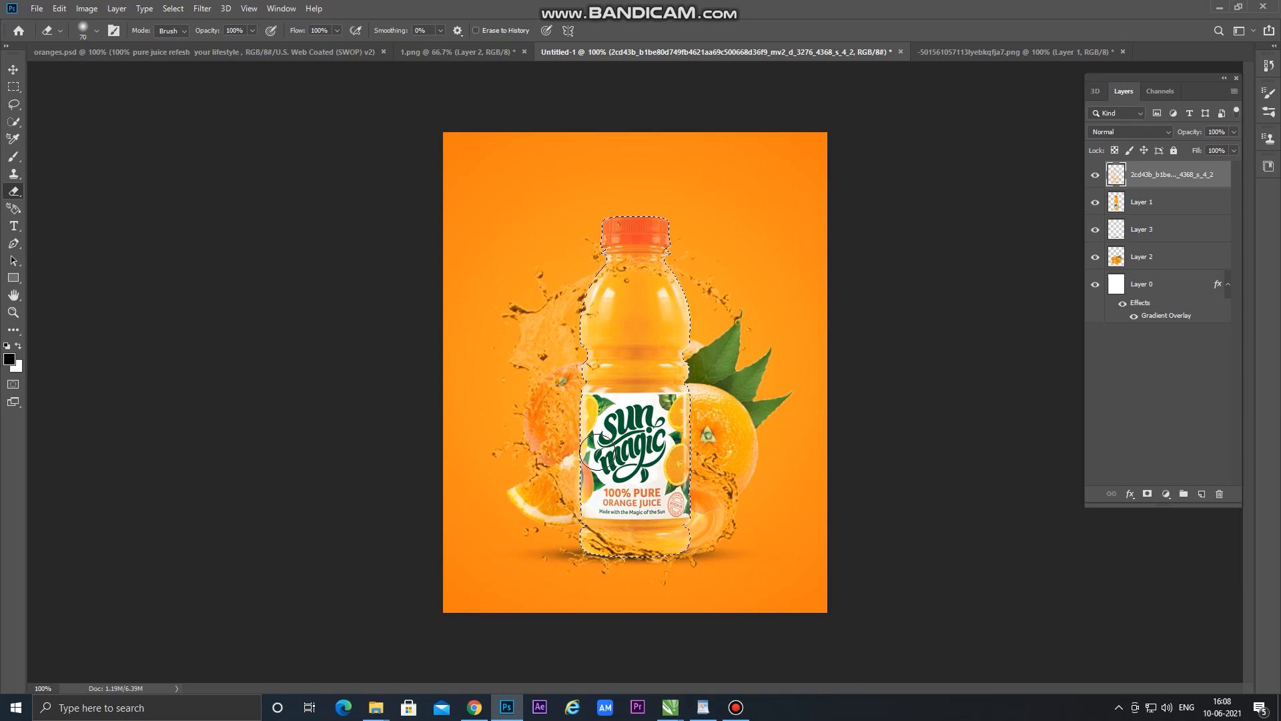
click(13, 69)
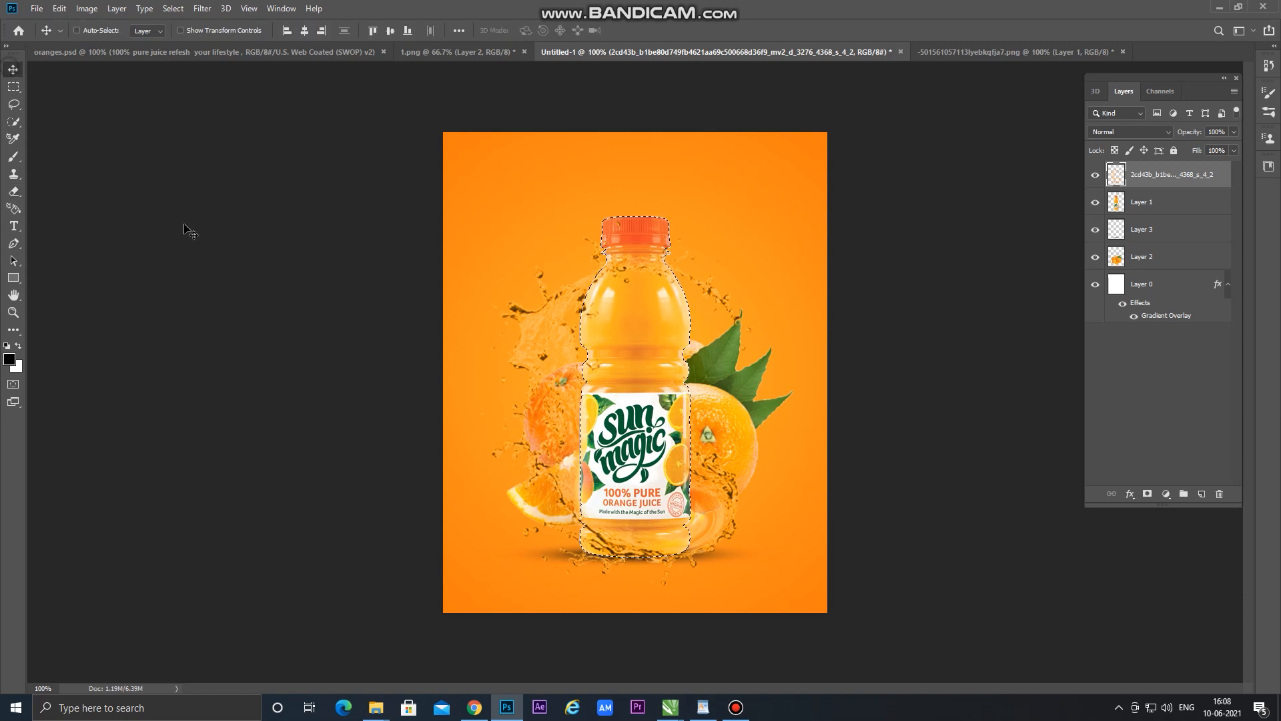
drag(633, 553, 634, 547)
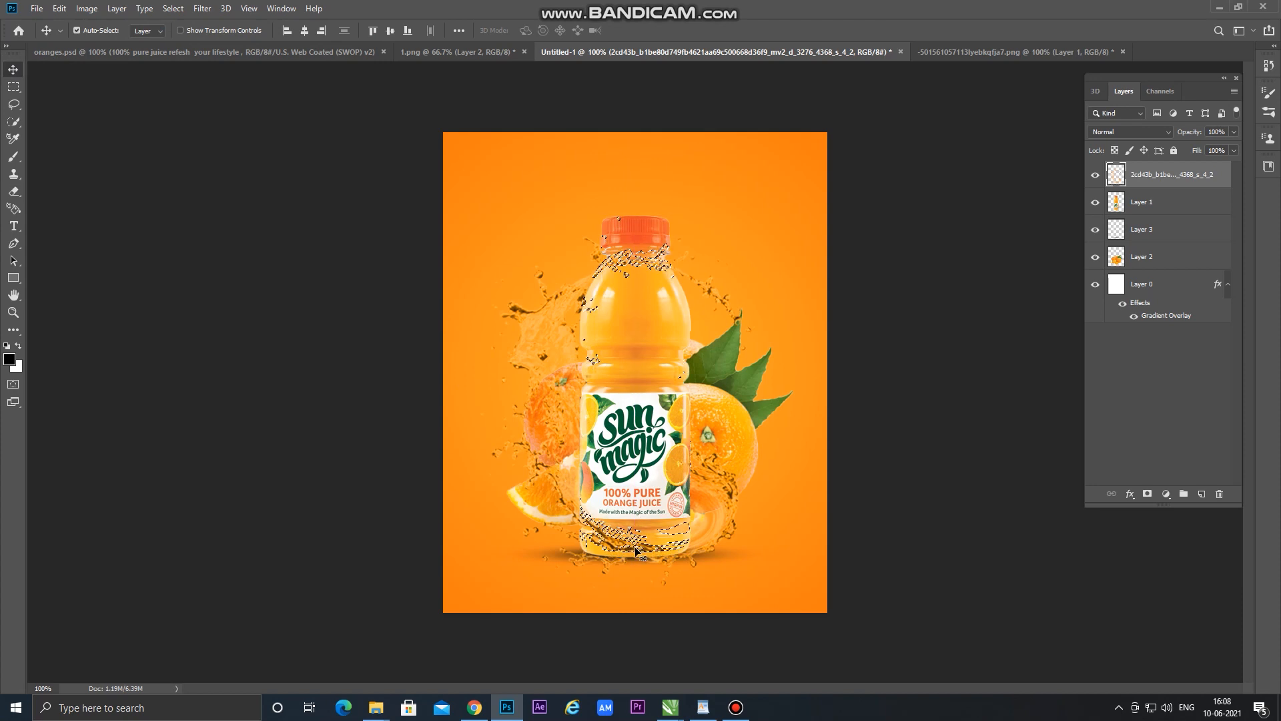
key(ctrl+z)
key(ctrl+f)
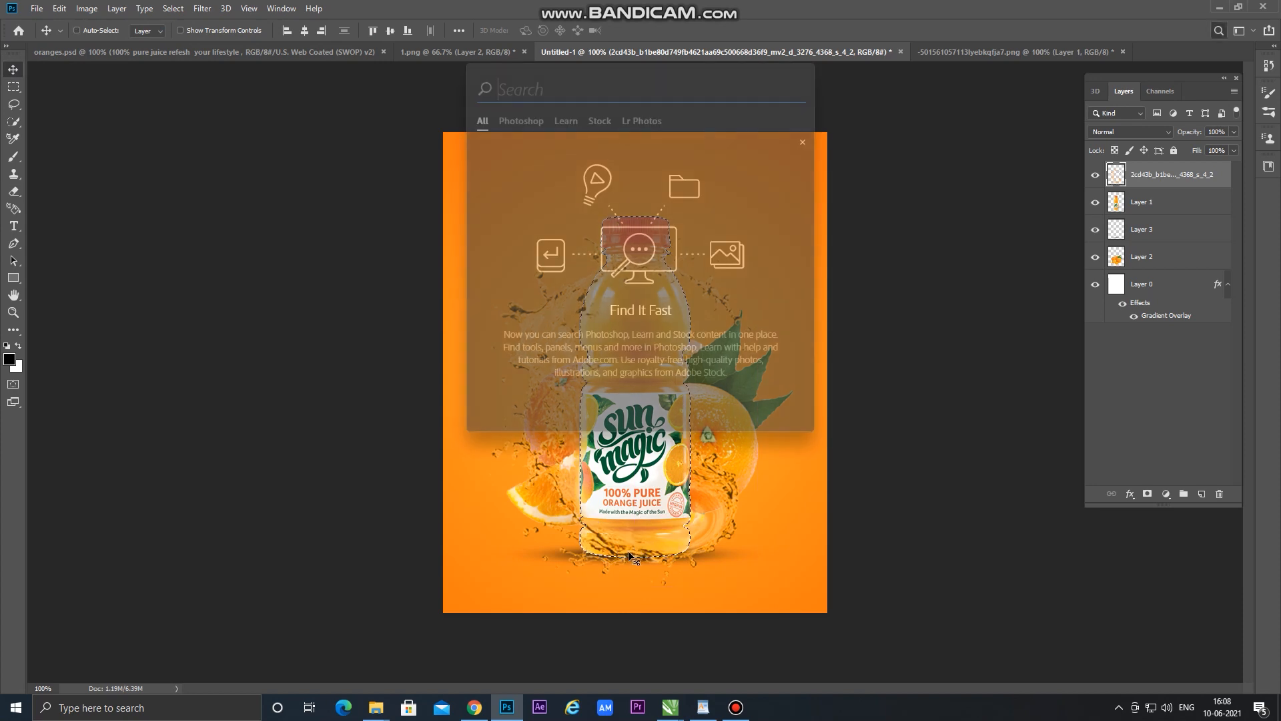
key(Escape)
Deselect, nudge the splash up and to the left over the bottle's base, and scale it to about 97%
key(ctrl+d)
drag(632, 544, 625, 546)
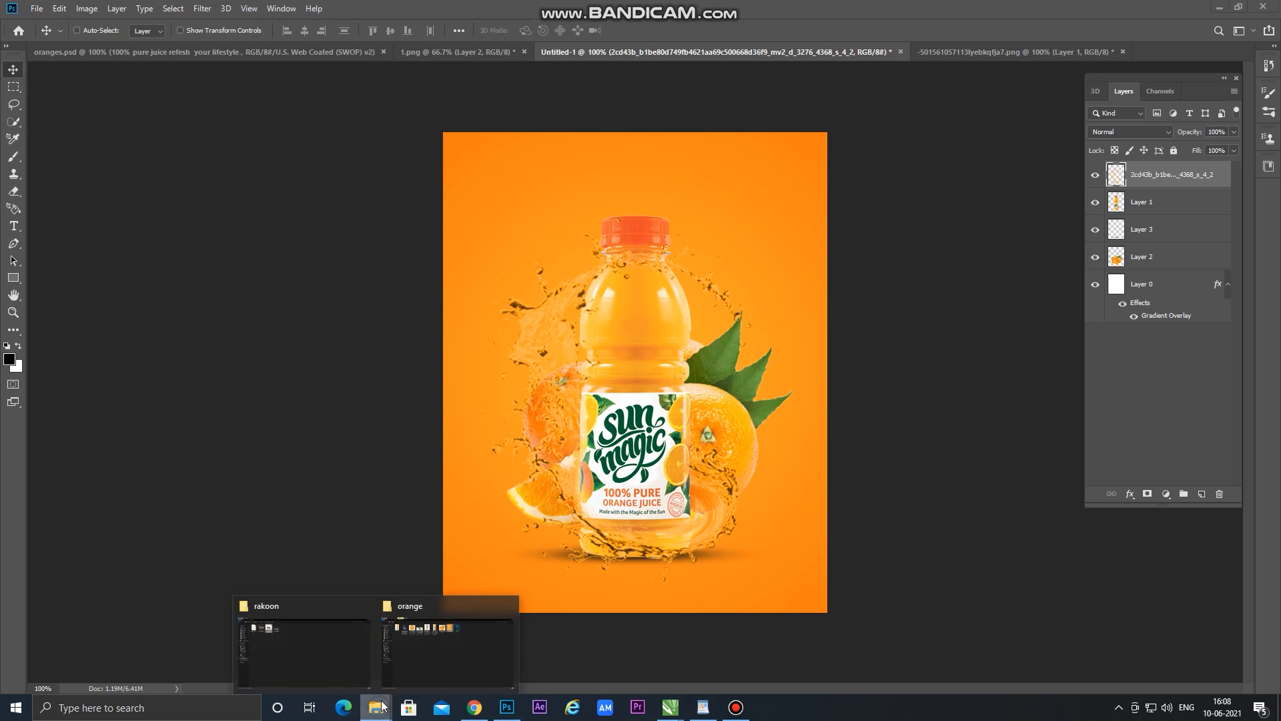
drag(629, 566, 629, 544)
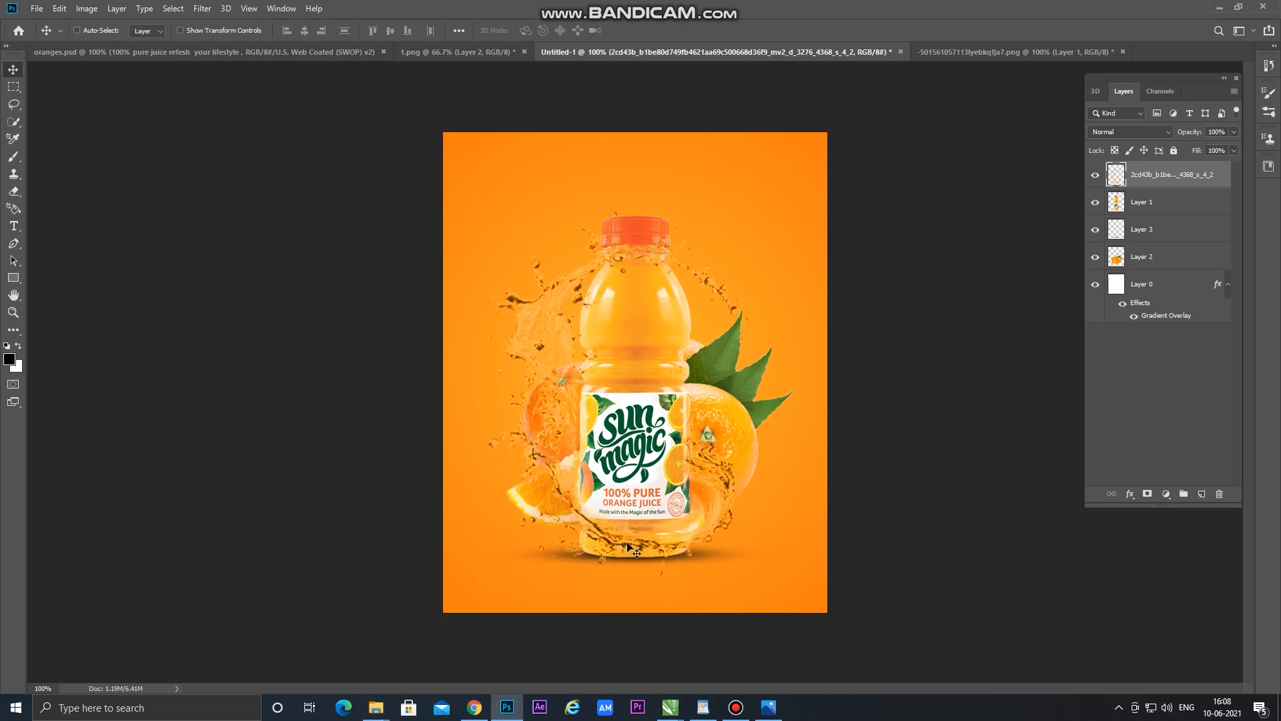
key(ctrl+t)
drag(756, 205, 746, 217)
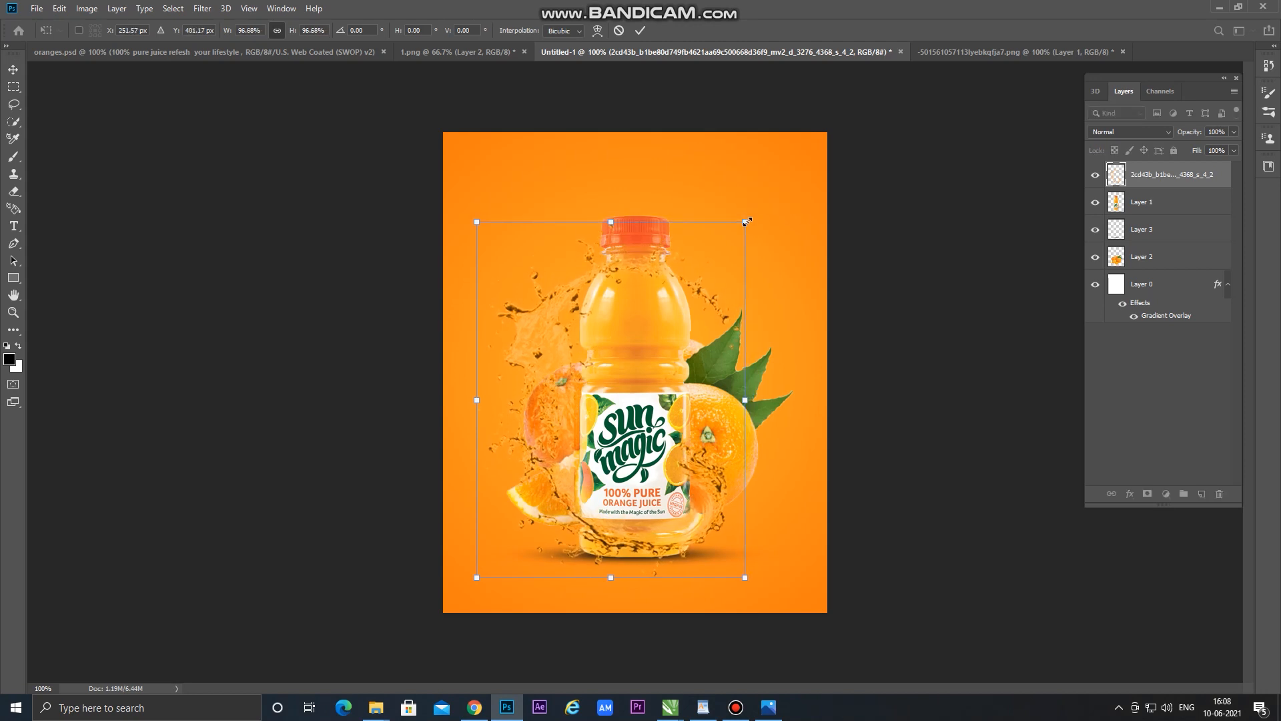
key(Return)
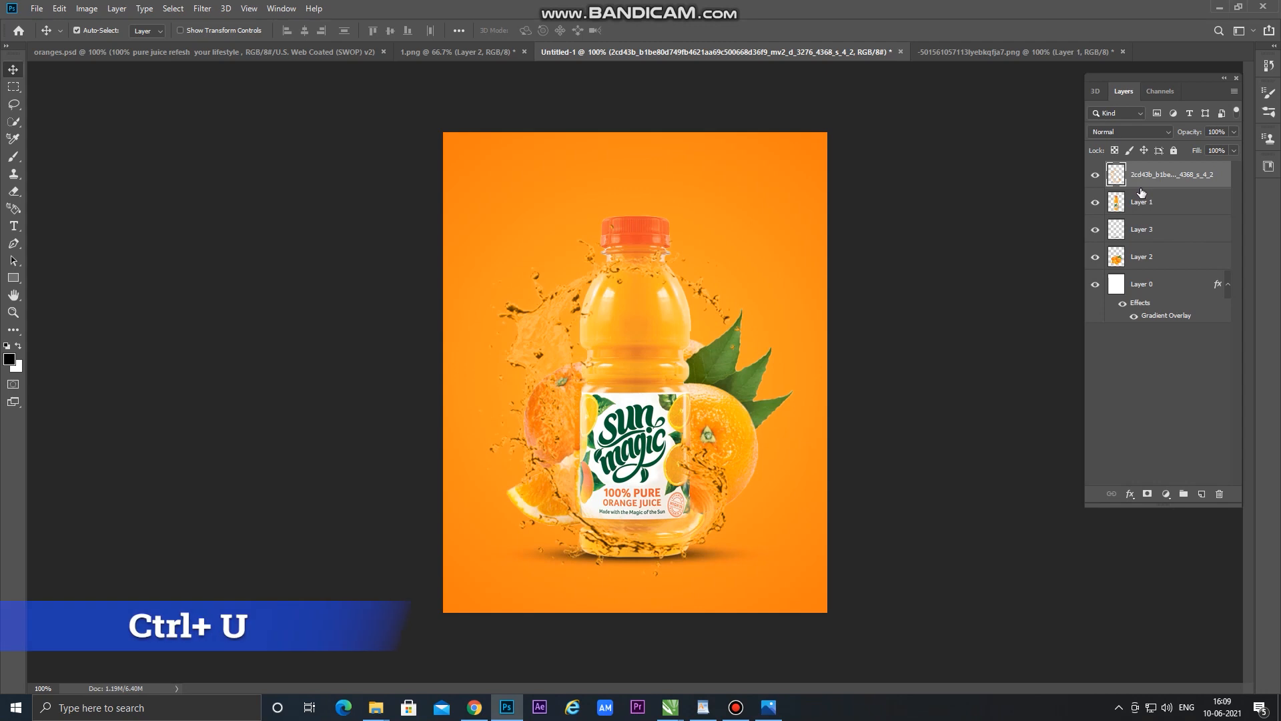
Brighten the splash with a colorized Hue/Saturation adjustment at hue 40, saturation 100 and lightness of about +15
key(ctrl+u)
click(904, 532)
click(787, 453)
drag(780, 456, 855, 493)
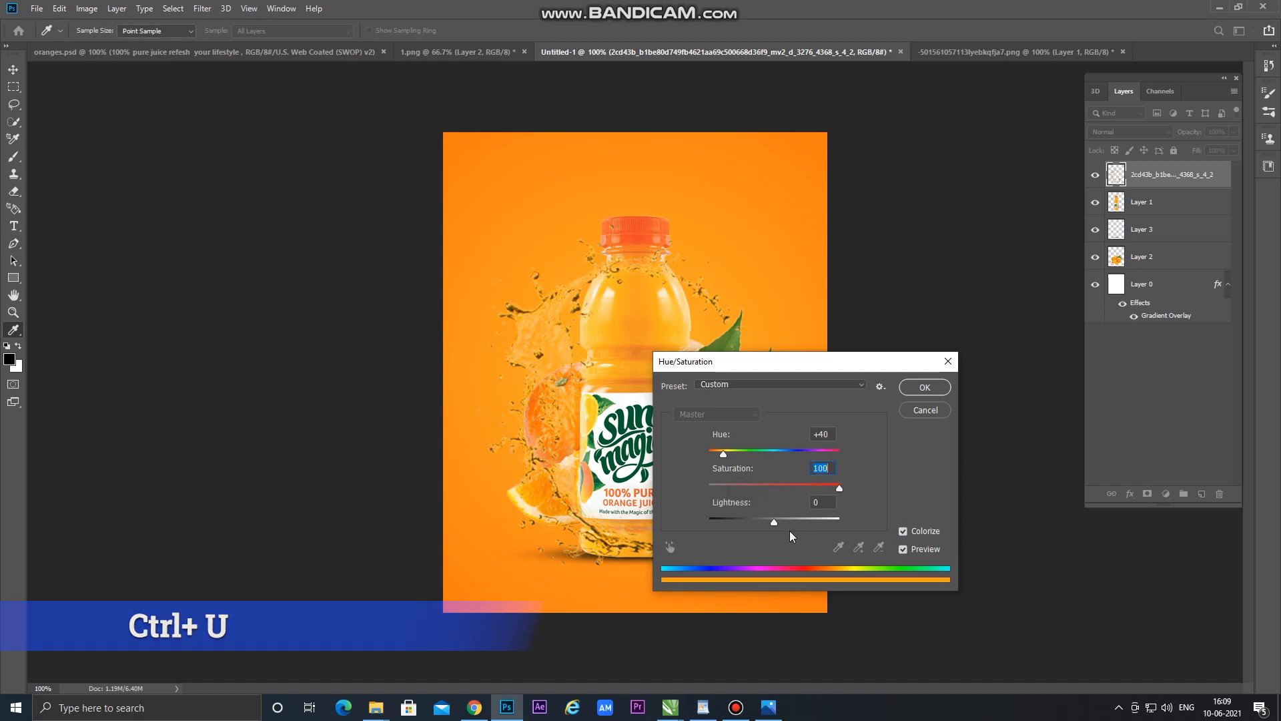
drag(772, 521, 786, 522)
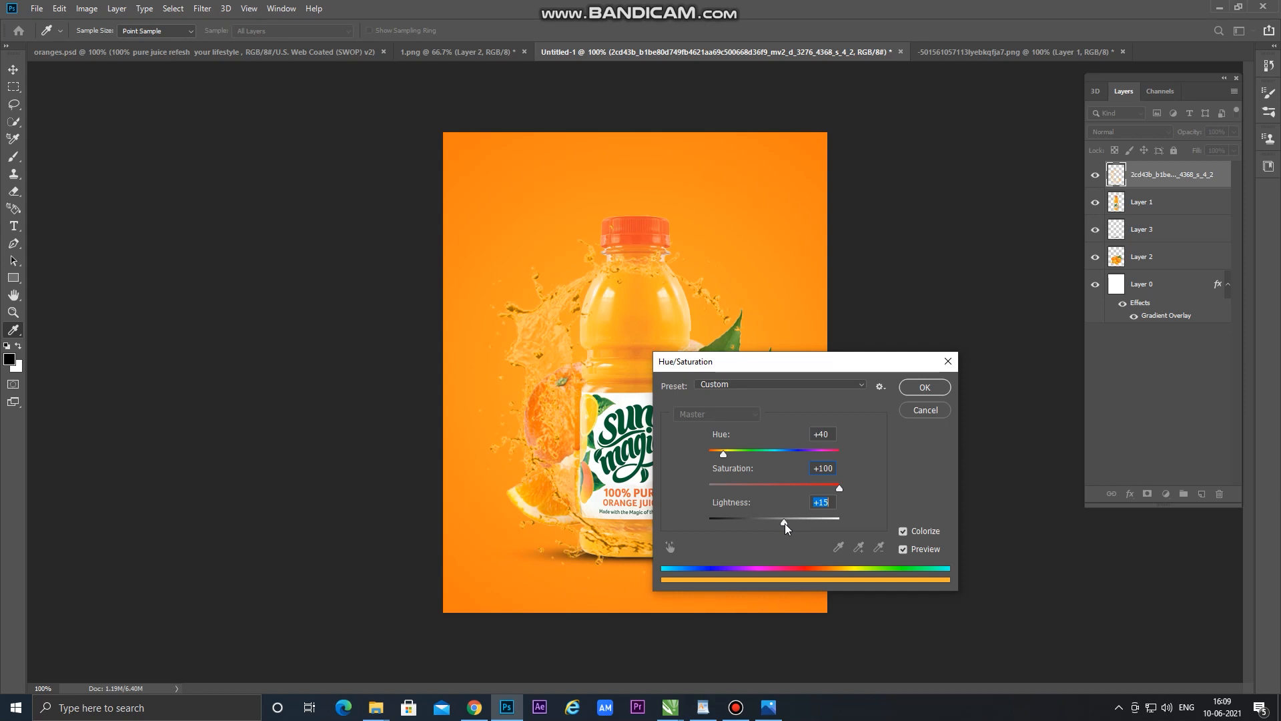
drag(788, 523, 786, 524)
click(924, 387)
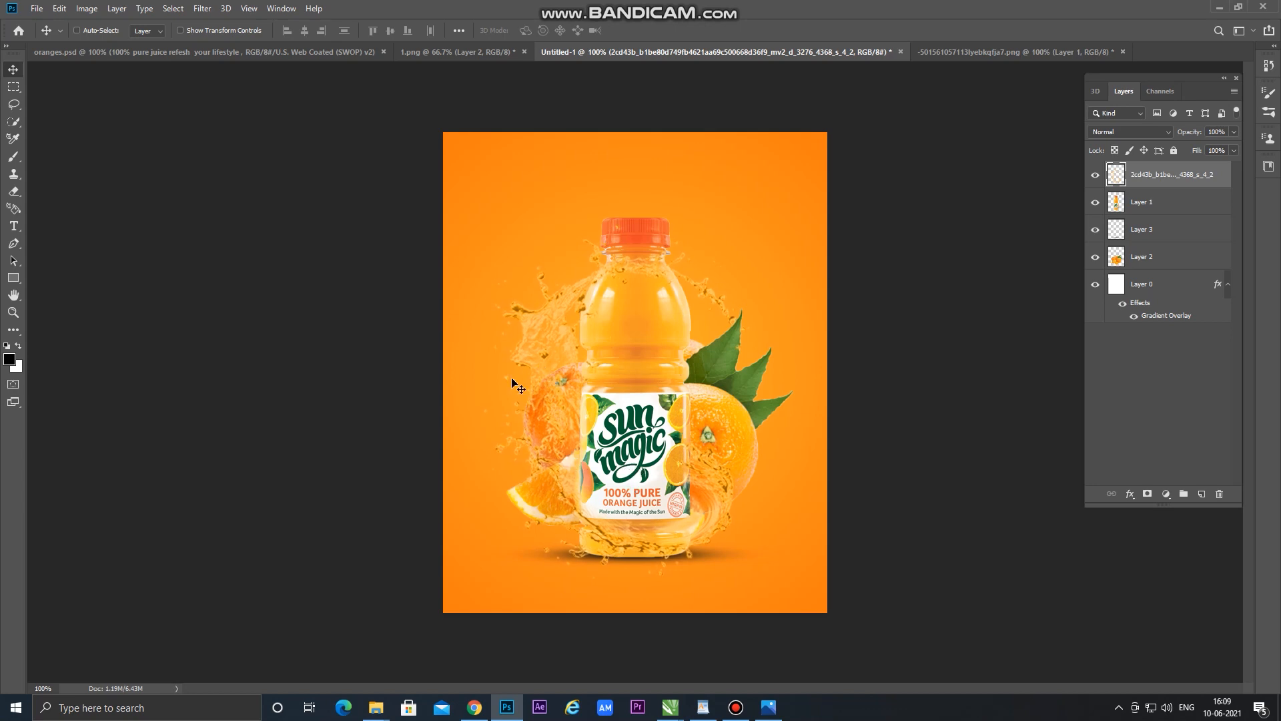
Select the large front orange in the oranges image with the Quick Selection tool and copy it into the poster
mouse_move(373, 708)
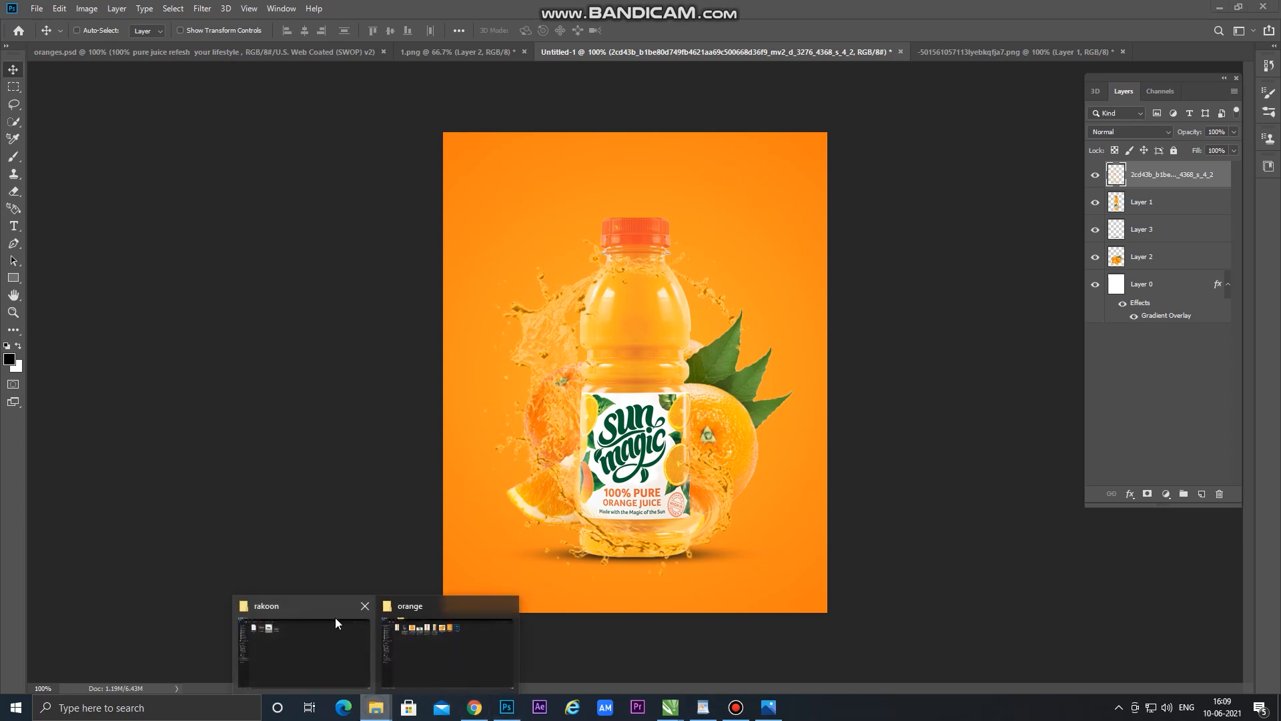
click(462, 668)
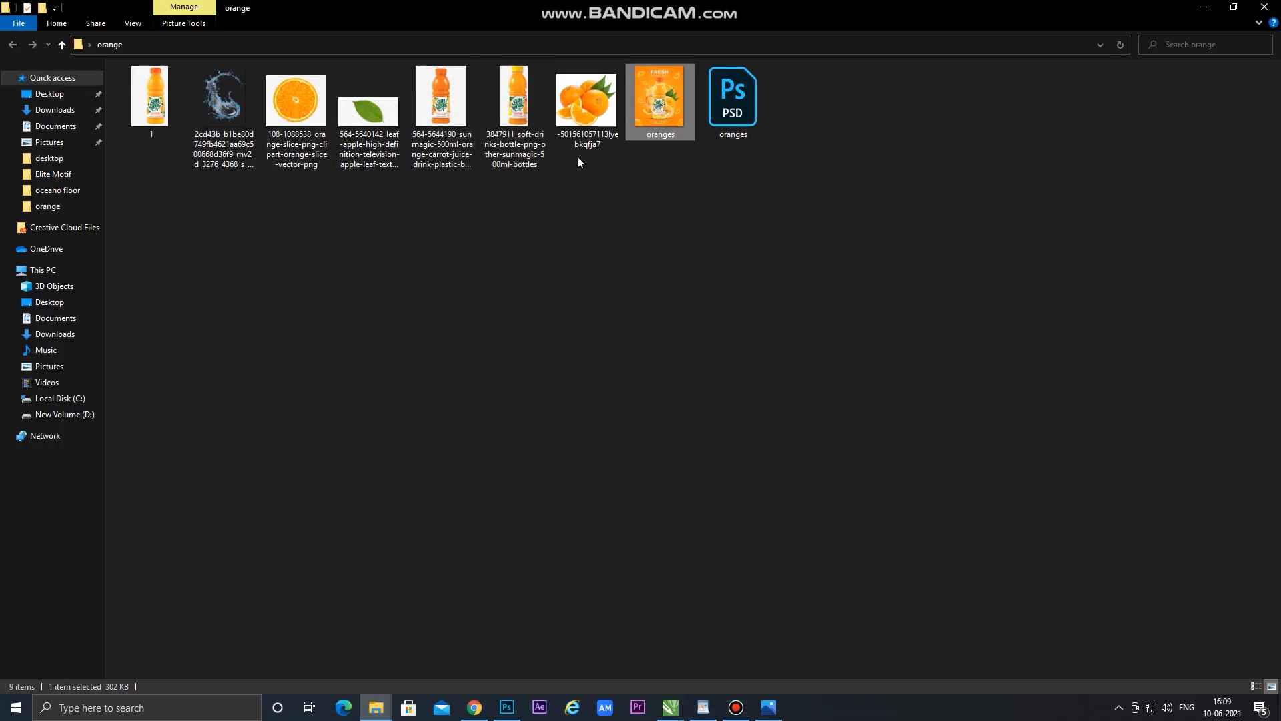
click(593, 111)
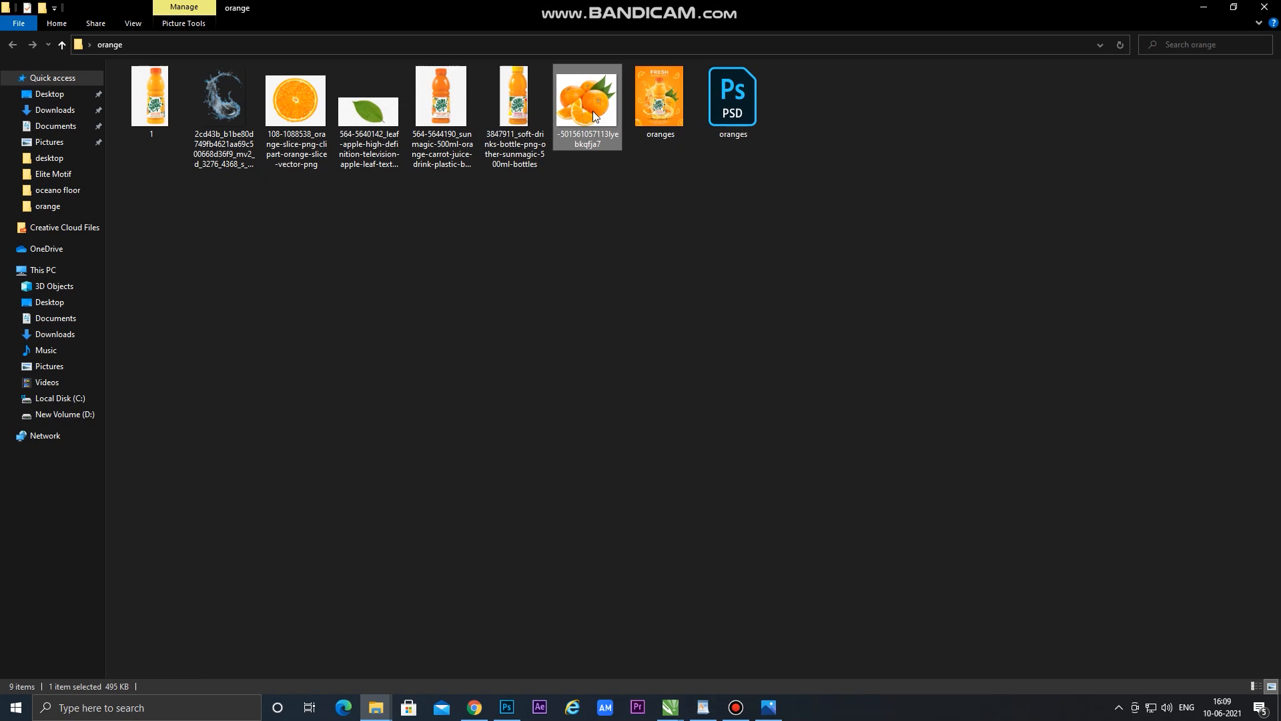
drag(592, 111, 946, 52)
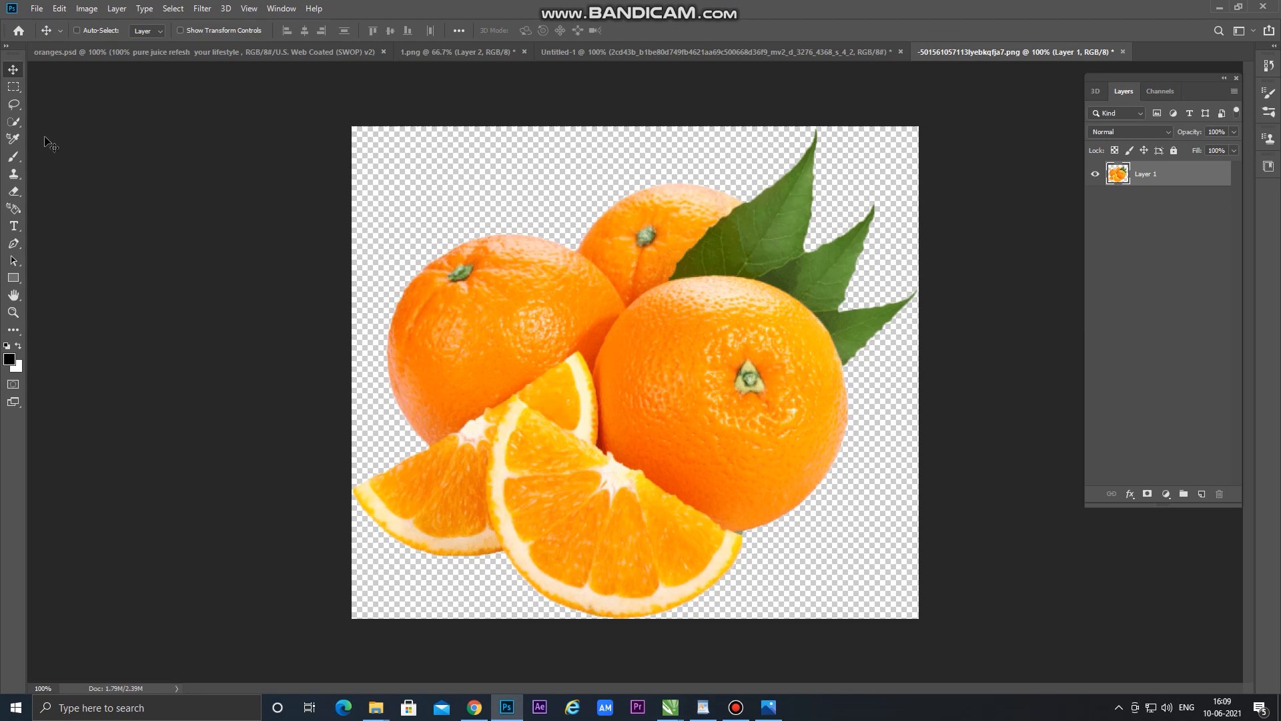
drag(14, 122, 46, 124)
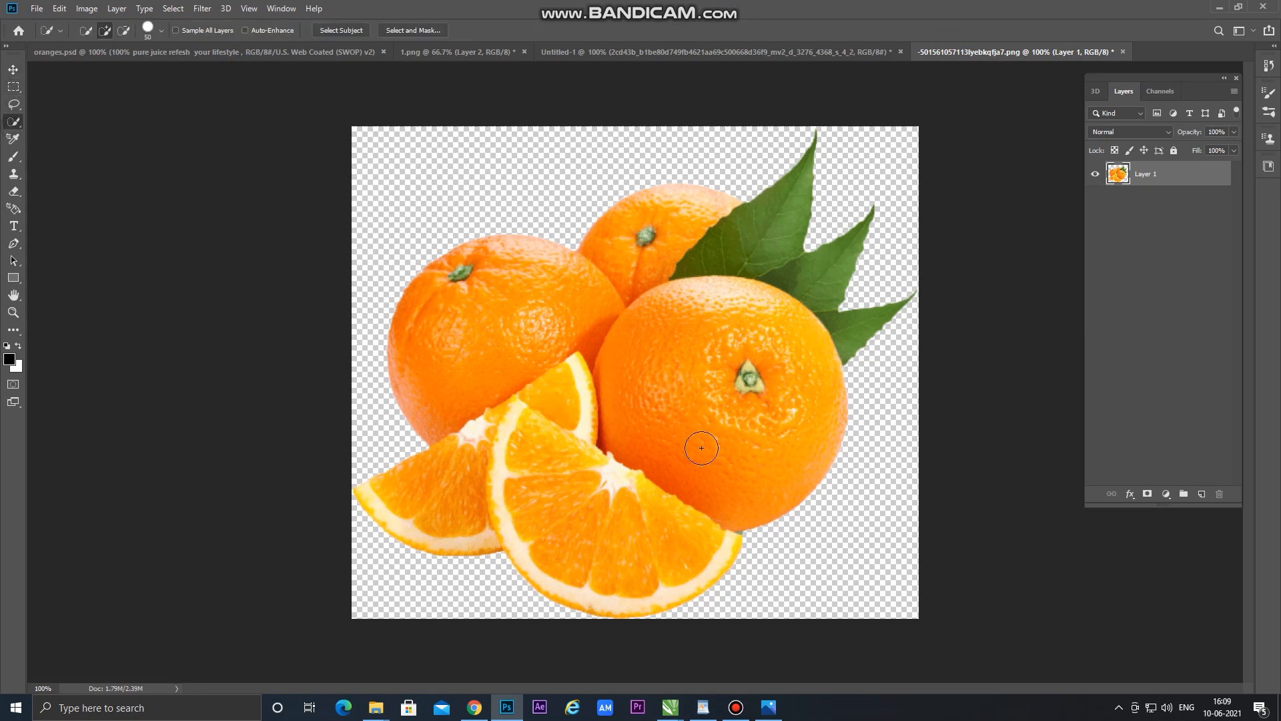
mouse_move(681, 354)
mouse_down()
mouse_move(749, 376)
mouse_move(765, 343)
mouse_move(736, 317)
mouse_move(692, 310)
mouse_move(641, 339)
mouse_move(635, 361)
mouse_move(745, 410)
mouse_move(623, 381)
mouse_move(619, 262)
mouse_move(501, 57)
mouse_up()
click(14, 68)
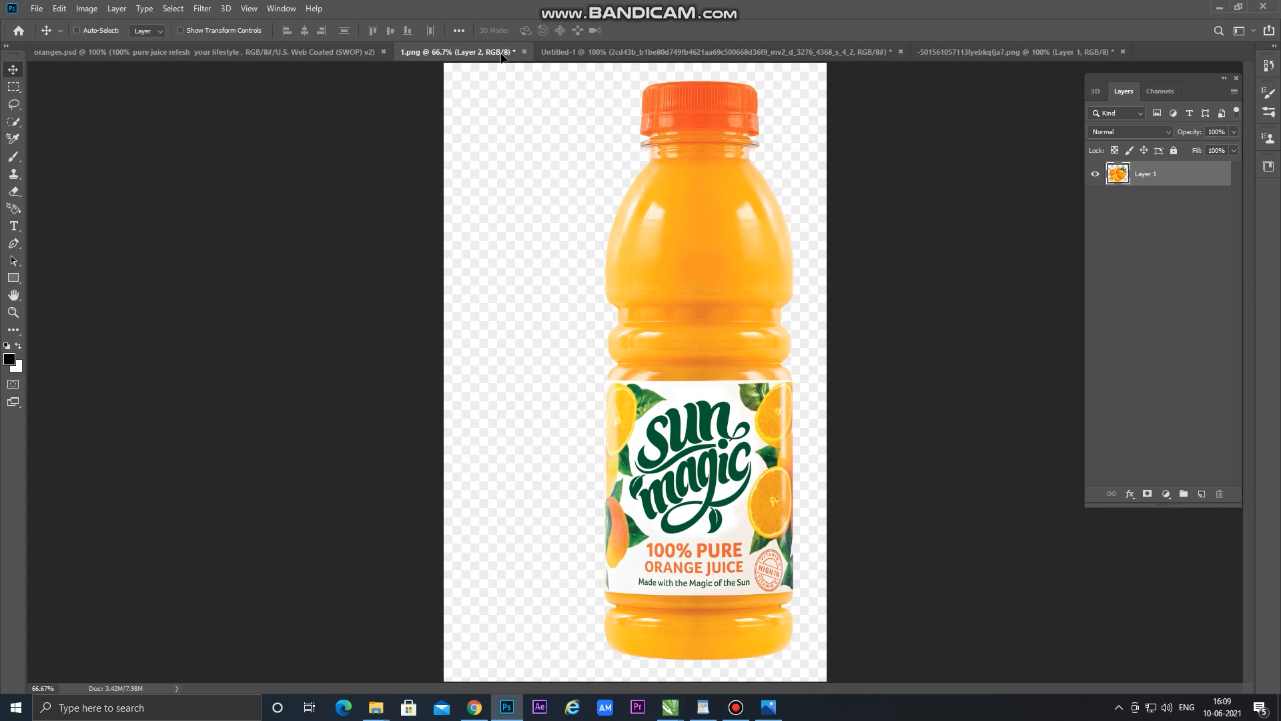
drag(608, 59, 451, 619)
Scale the copied orange down and place it partly cropped in the poster's lower-left corner
key(ctrl+t)
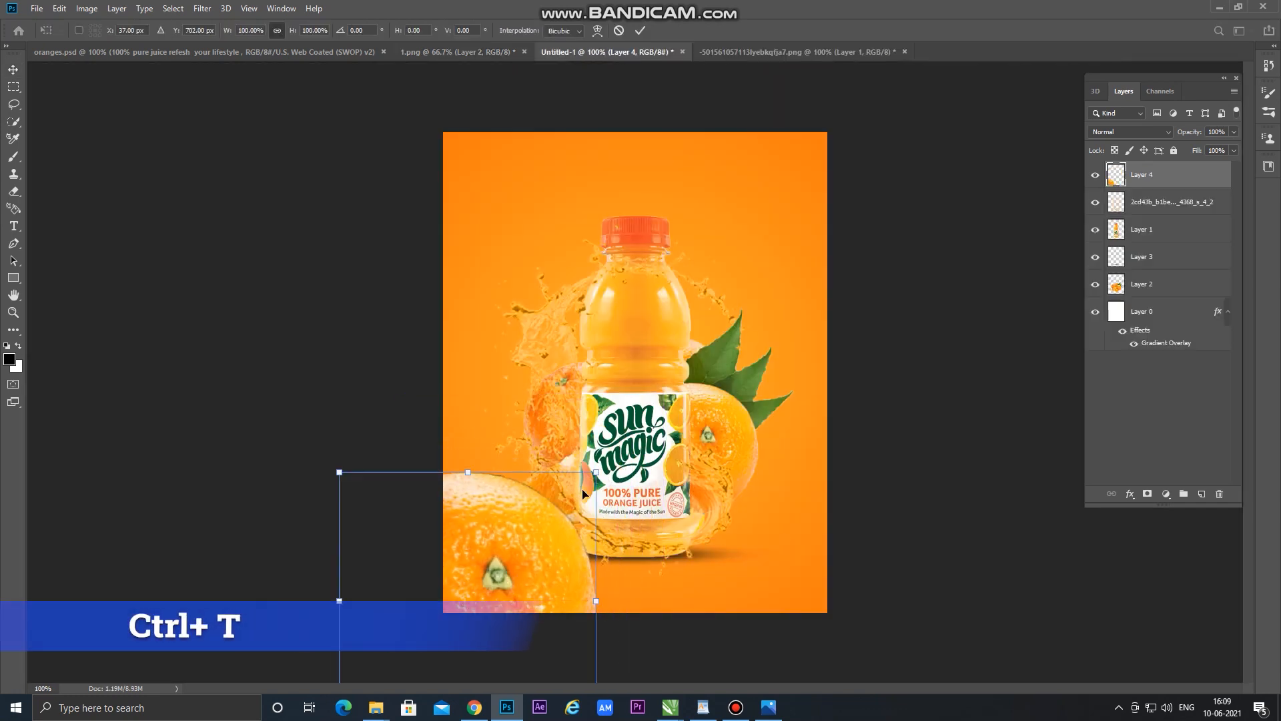
drag(595, 469, 499, 562)
key(Return)
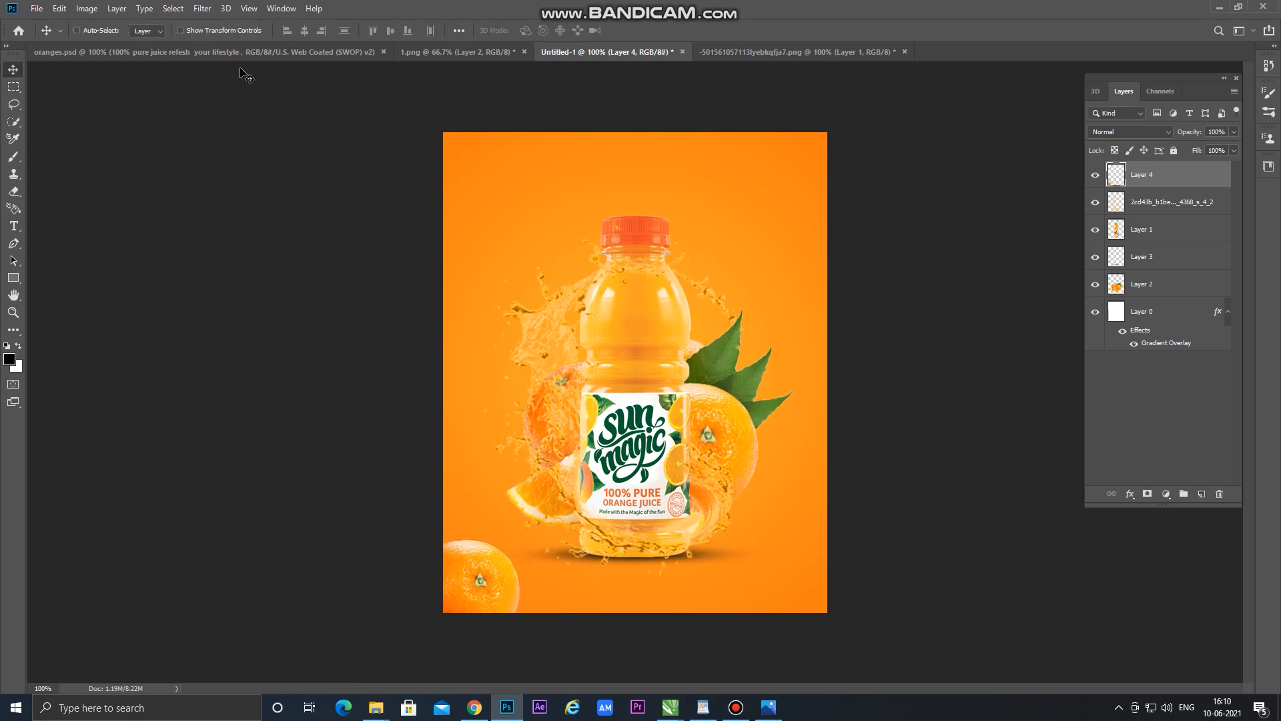
Apply a Lens Blur with a radius of 6 to the corner orange
click(203, 9)
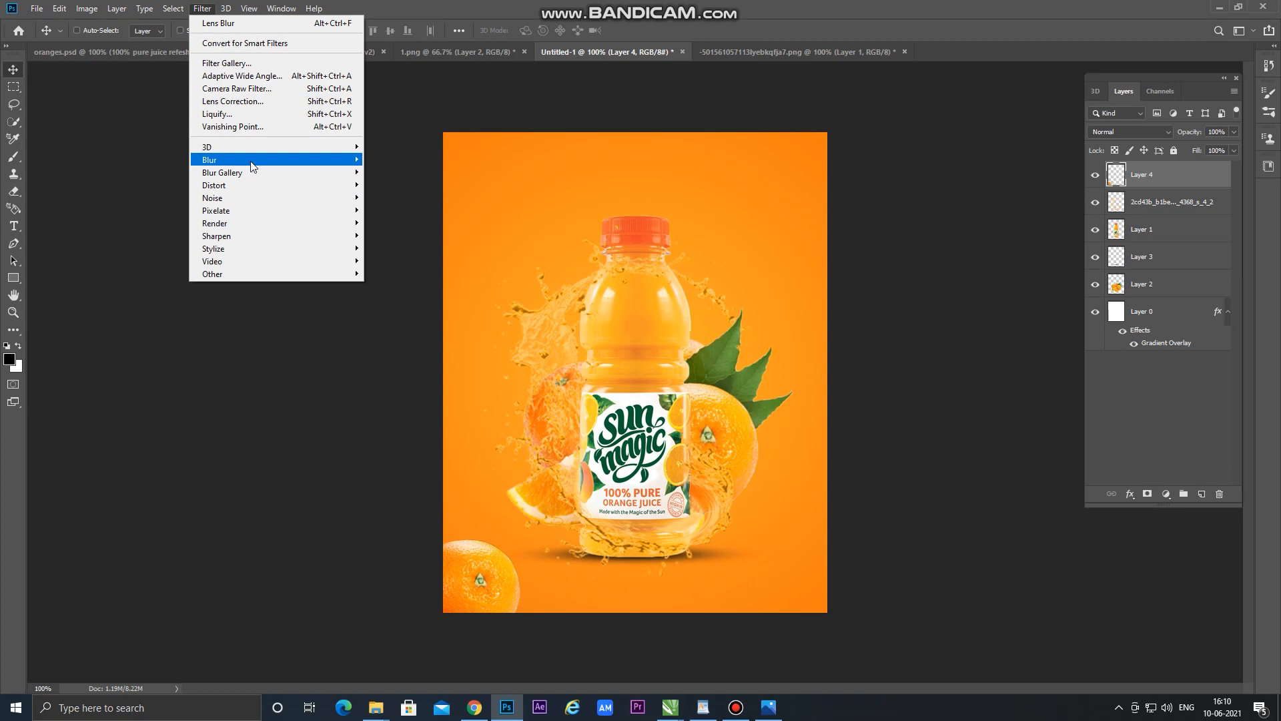
mouse_move(327, 161)
click(394, 223)
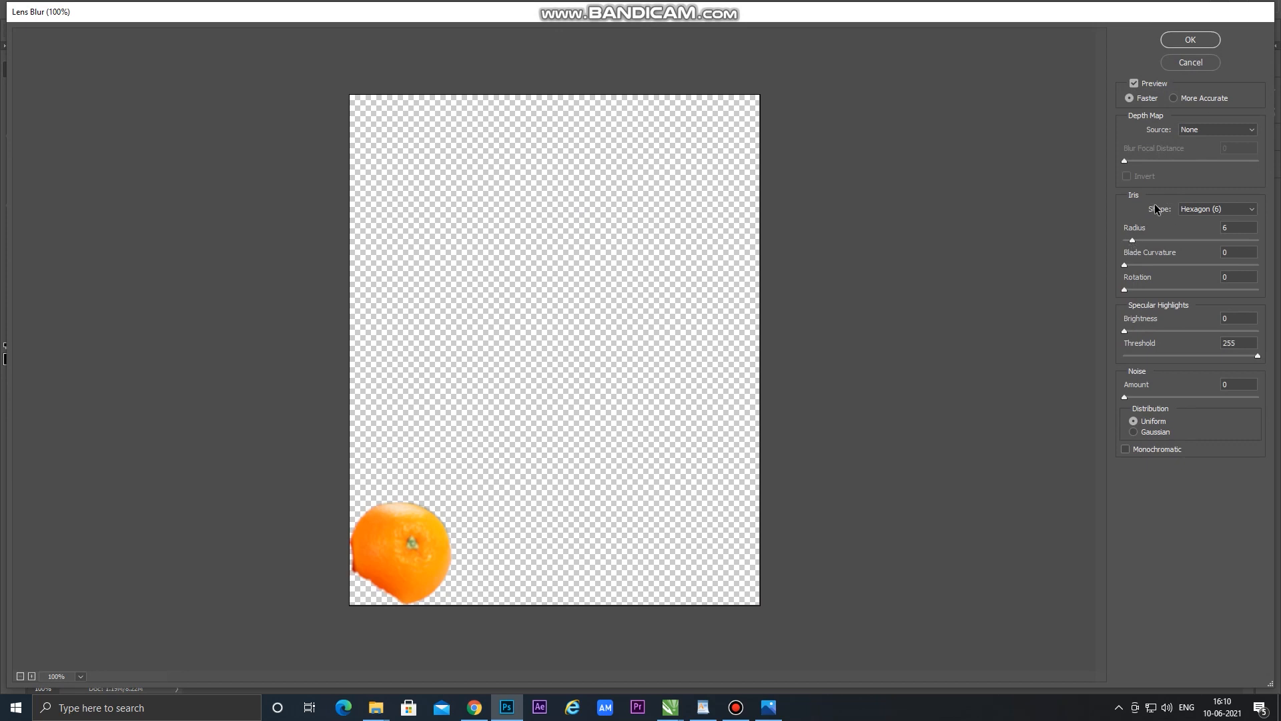
click(1135, 240)
drag(1135, 240, 1135, 243)
click(1135, 242)
click(1191, 40)
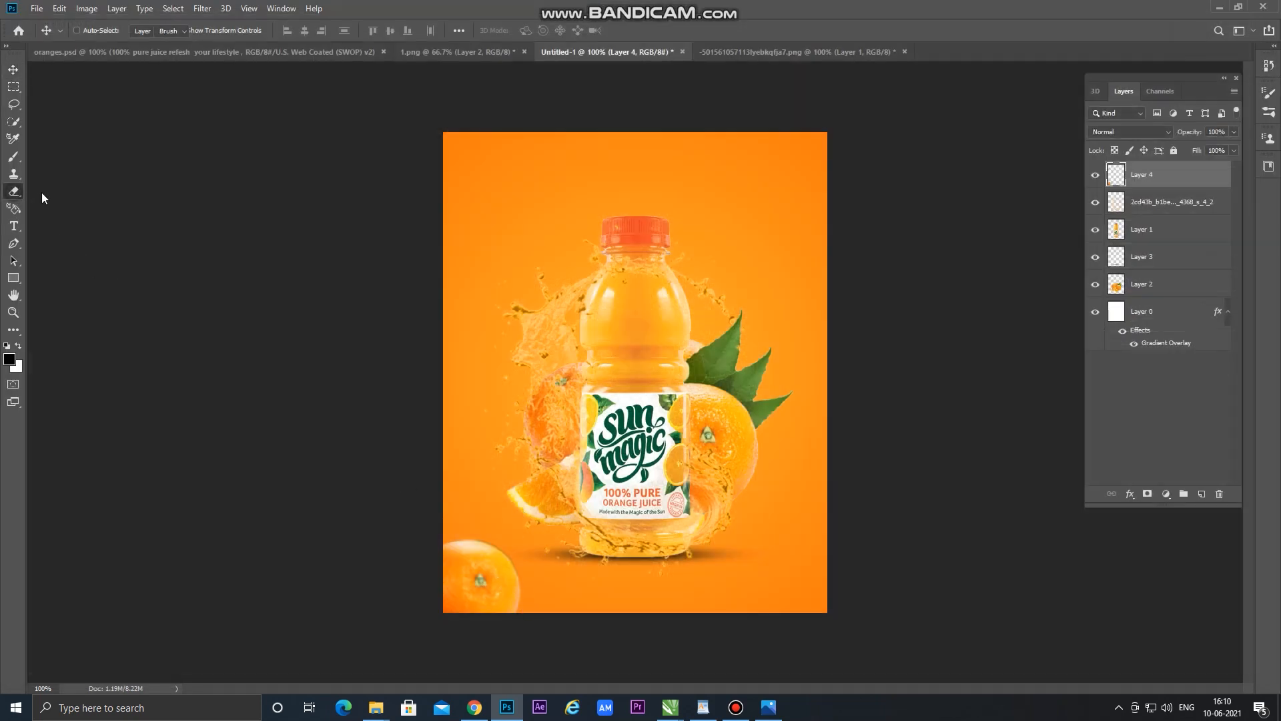
click(13, 190)
click(60, 189)
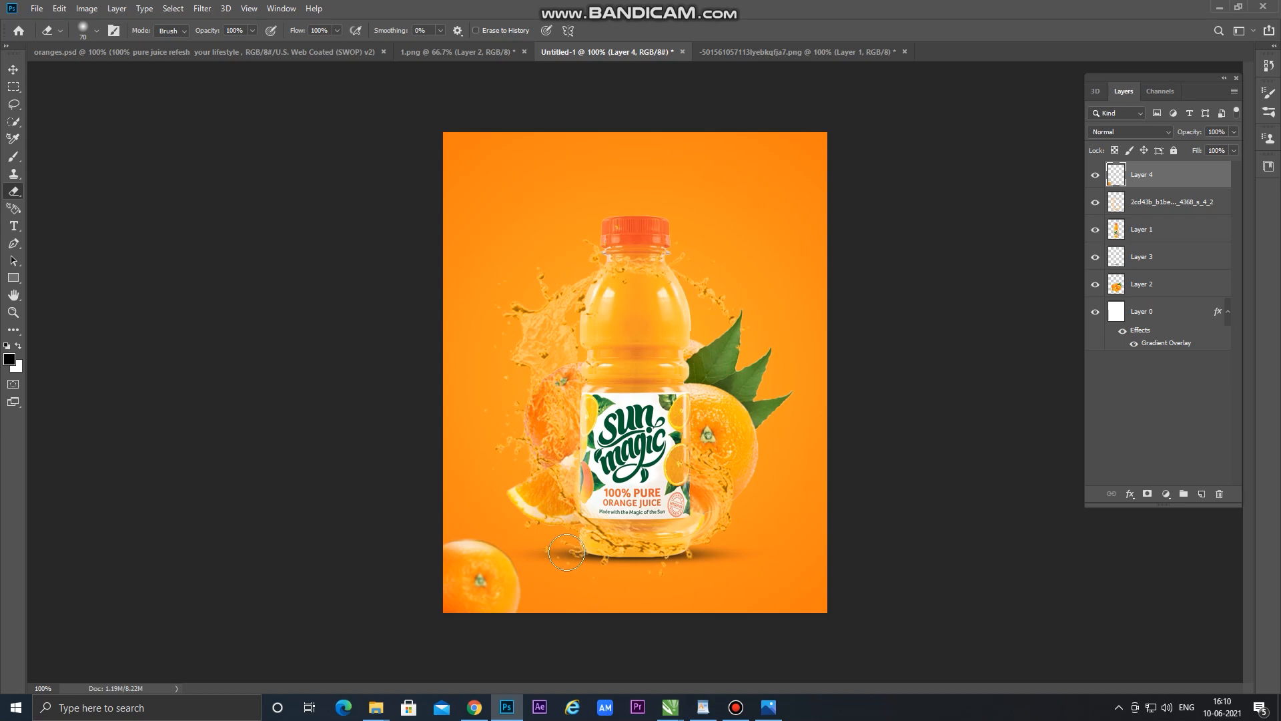
key(bracketleft)
key(bracketleft)
key(bracketleft)
key(bracketleft)
key(bracketleft)
click(13, 69)
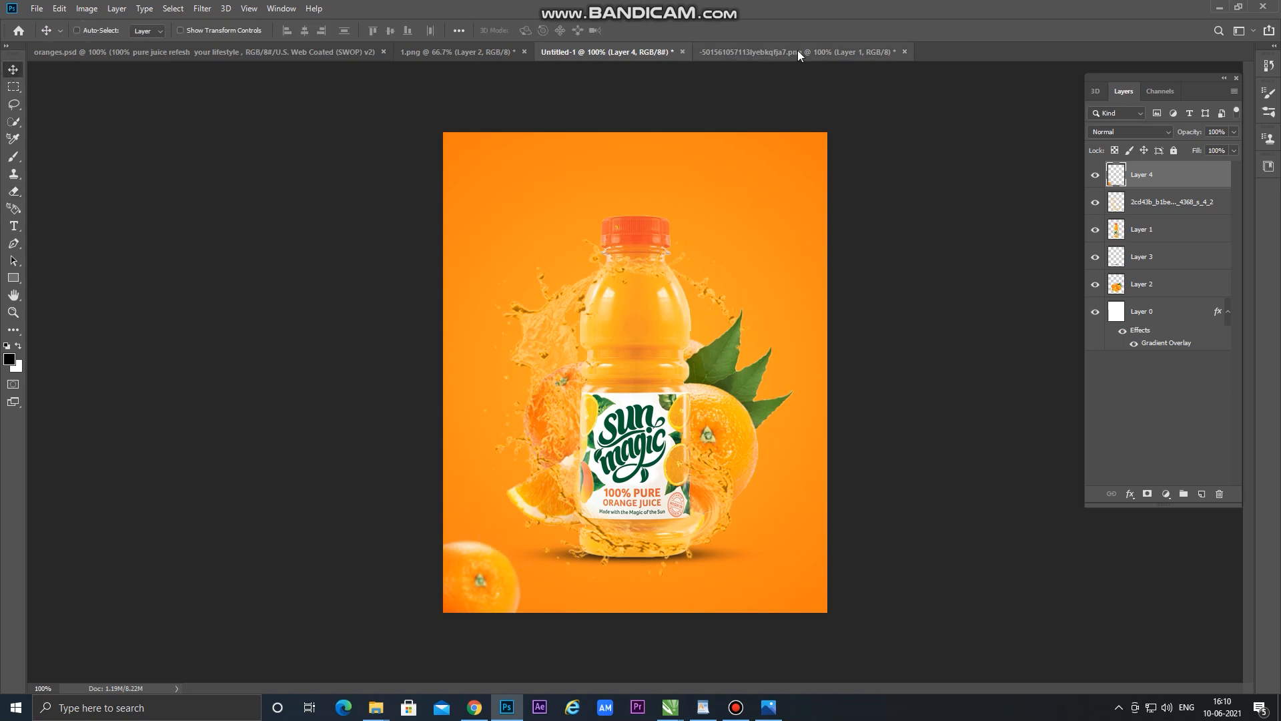
Deselect in the oranges image, select the front orange slice with the Quick Selection tool and copy it into the poster
click(799, 53)
key(ctrl+d)
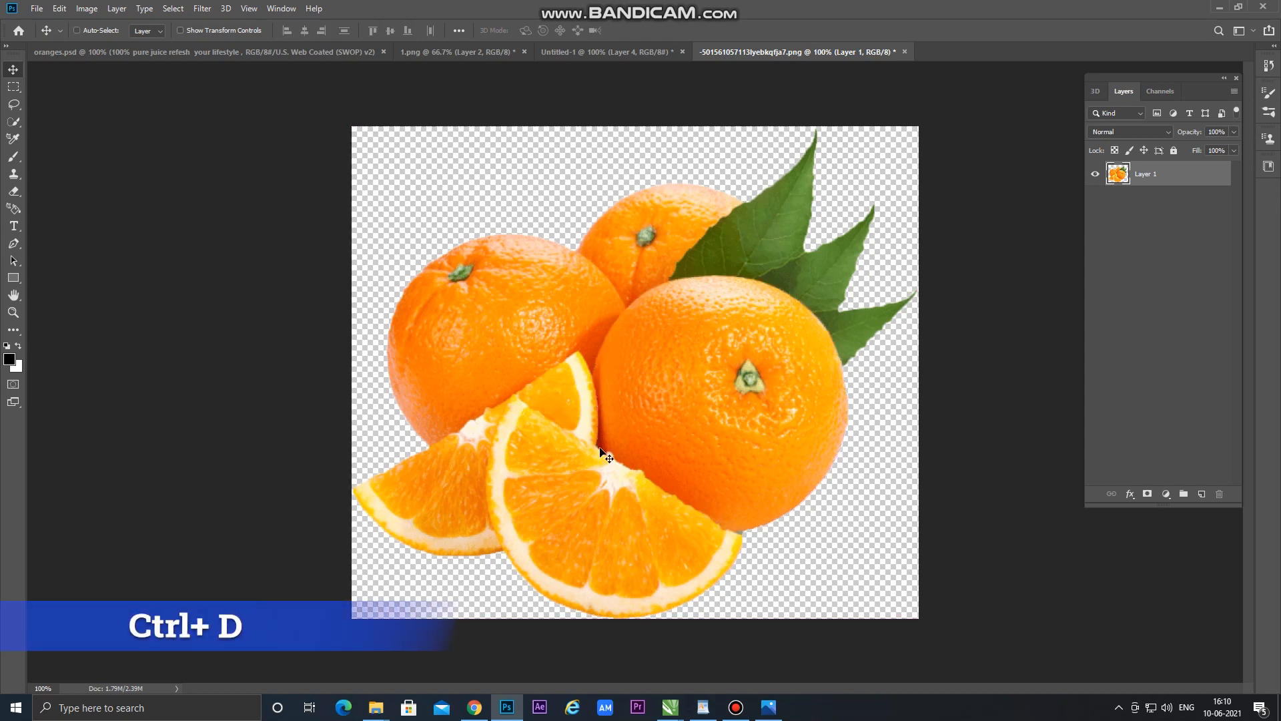
right_click(14, 124)
click(63, 123)
mouse_move(514, 447)
mouse_down()
mouse_move(516, 437)
mouse_move(562, 528)
mouse_move(692, 552)
mouse_move(682, 573)
mouse_up()
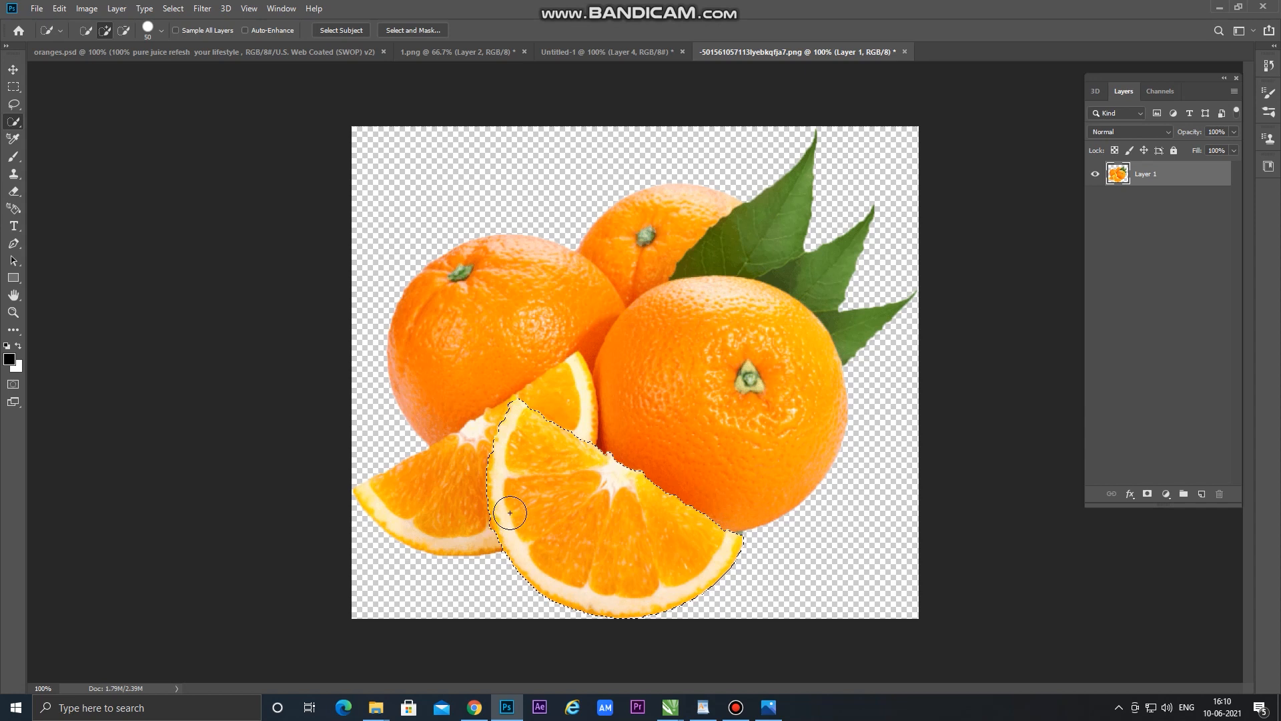
click(15, 69)
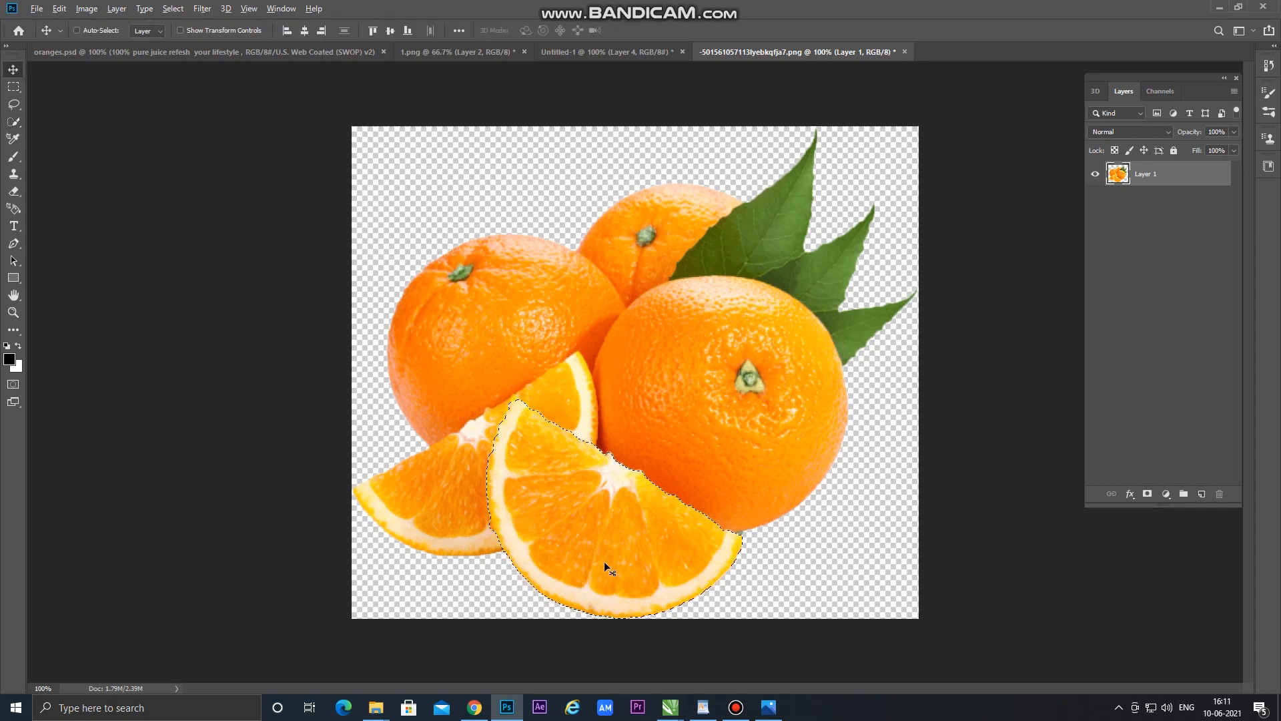
drag(604, 562, 657, 366)
Scale the orange slice down to a small wedge and place it to the upper left of the bottle
key(ctrl+t)
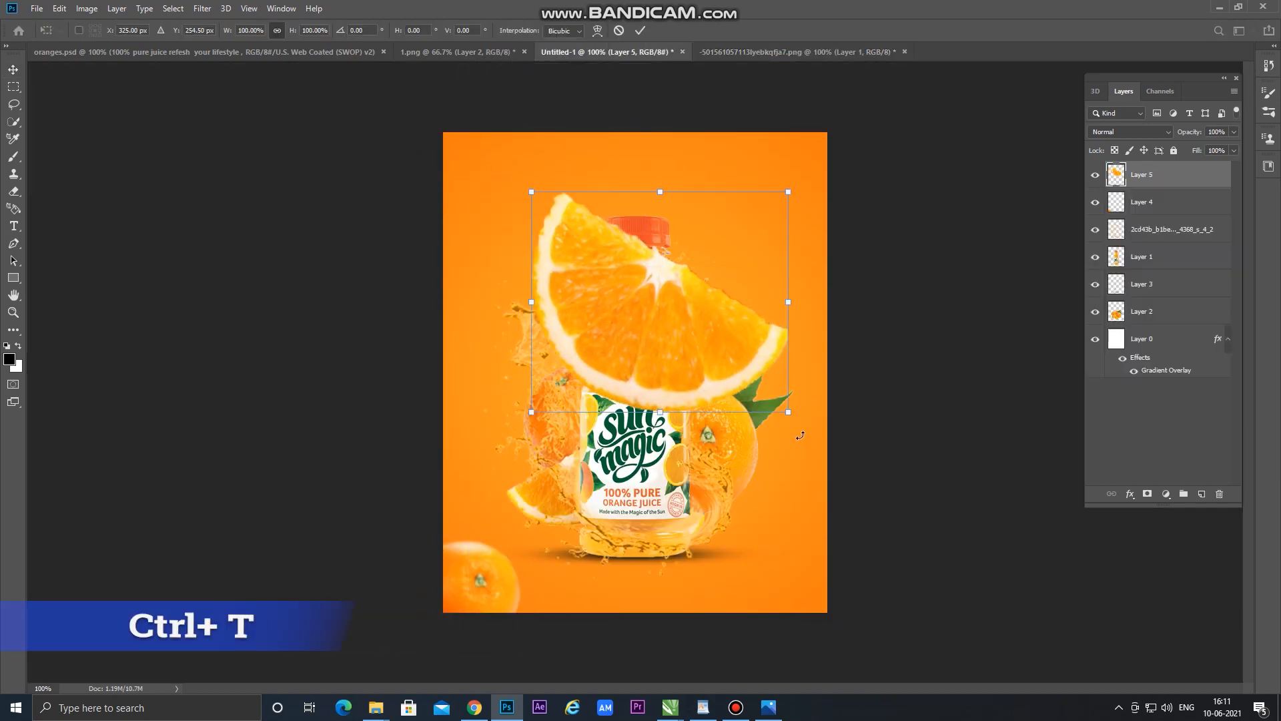
drag(788, 407, 625, 264)
drag(551, 237, 490, 238)
drag(563, 271, 521, 251)
key(Return)
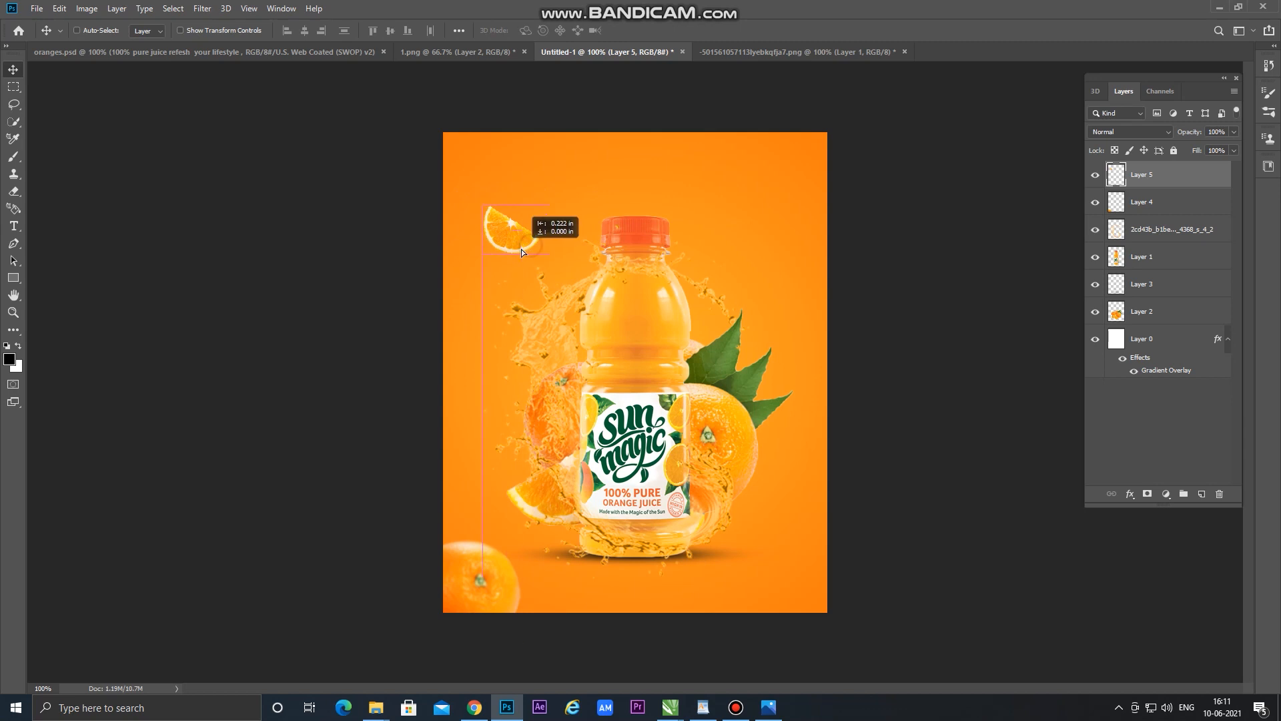
Apply a Lens Blur with a radius of 6 to the small orange slice
click(195, 9)
mouse_move(269, 162)
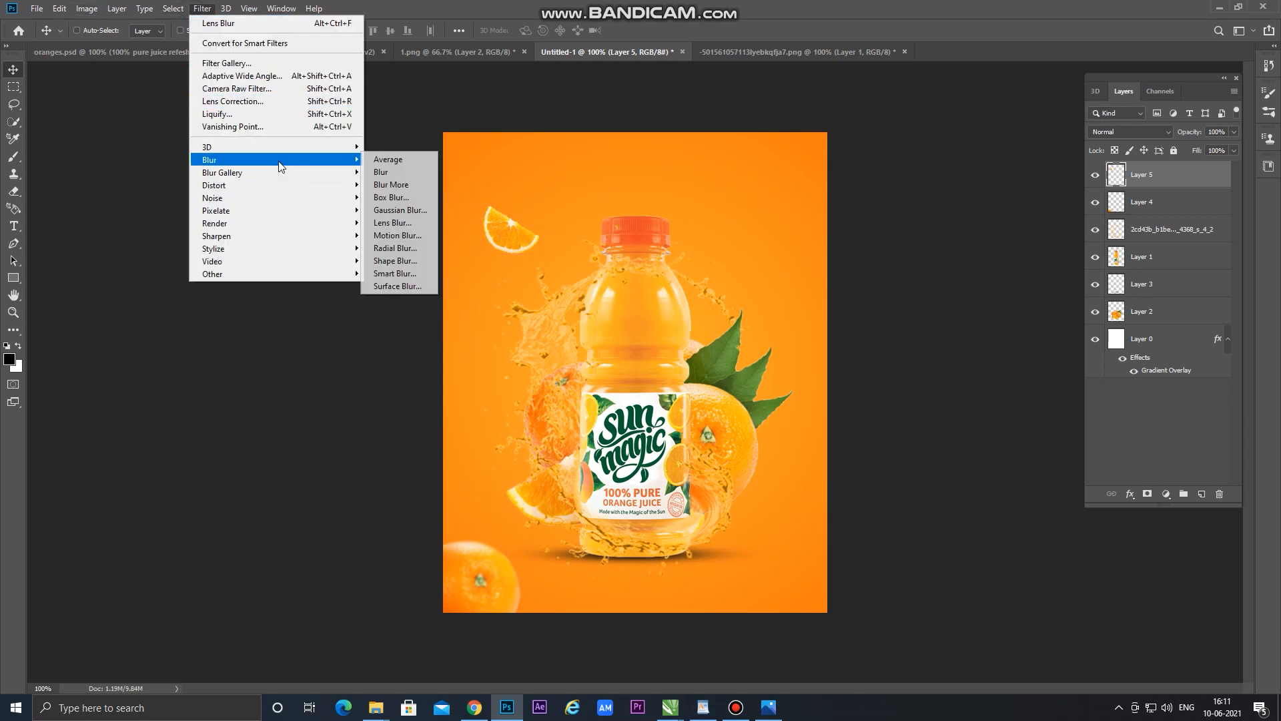
click(400, 223)
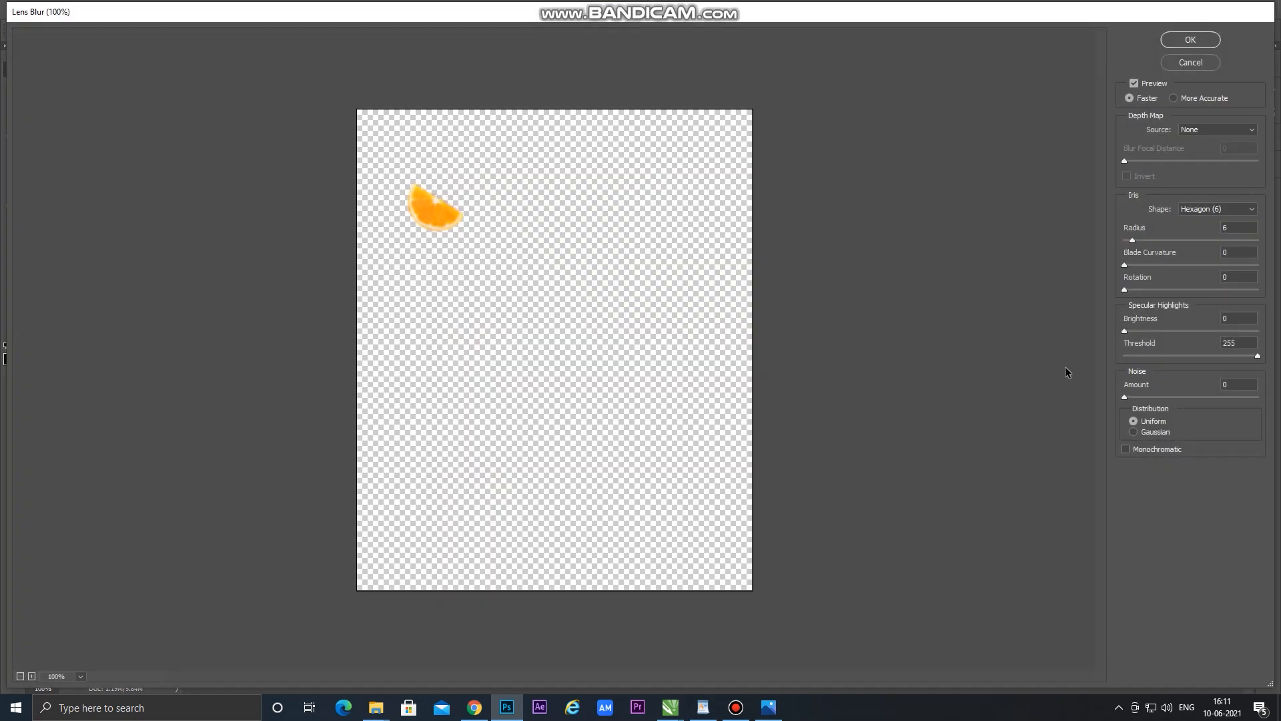
click(1190, 40)
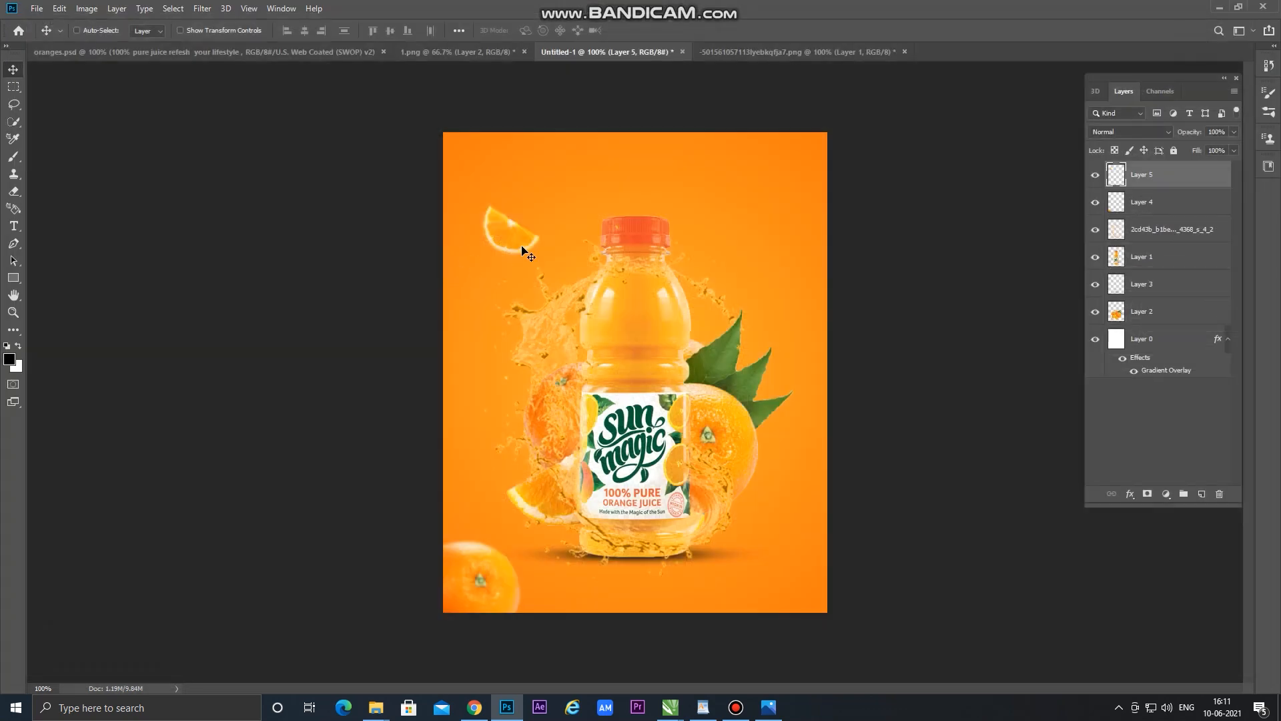
Duplicate the blurred slice, rotate the copy to stand upright and place it to the upper right of the bottle
drag(522, 246, 754, 249)
key(ctrl+j)
key(ctrl+t)
drag(815, 166, 377, 337)
drag(756, 236, 775, 270)
key(Return)
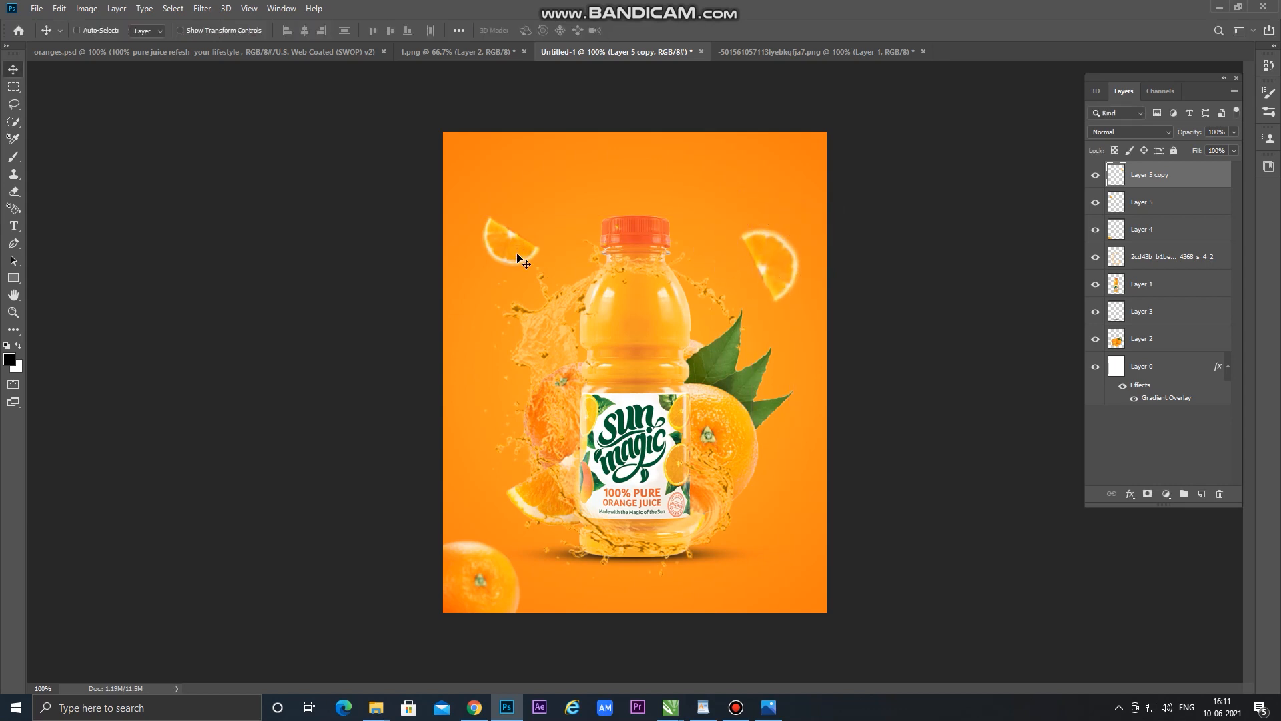
Shrink the upper-right slice to about 87%, tilt it counterclockwise and adjust its position
key(ctrl)
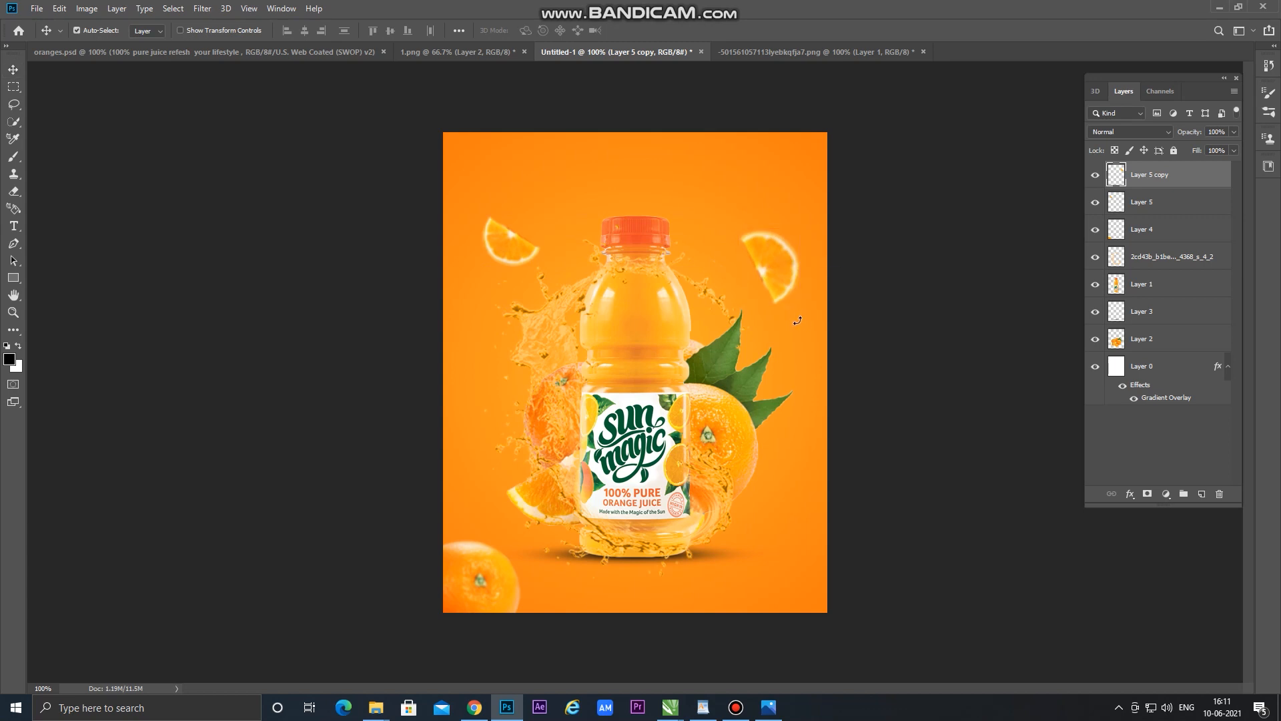
key(ctrl+t)
drag(800, 305, 795, 294)
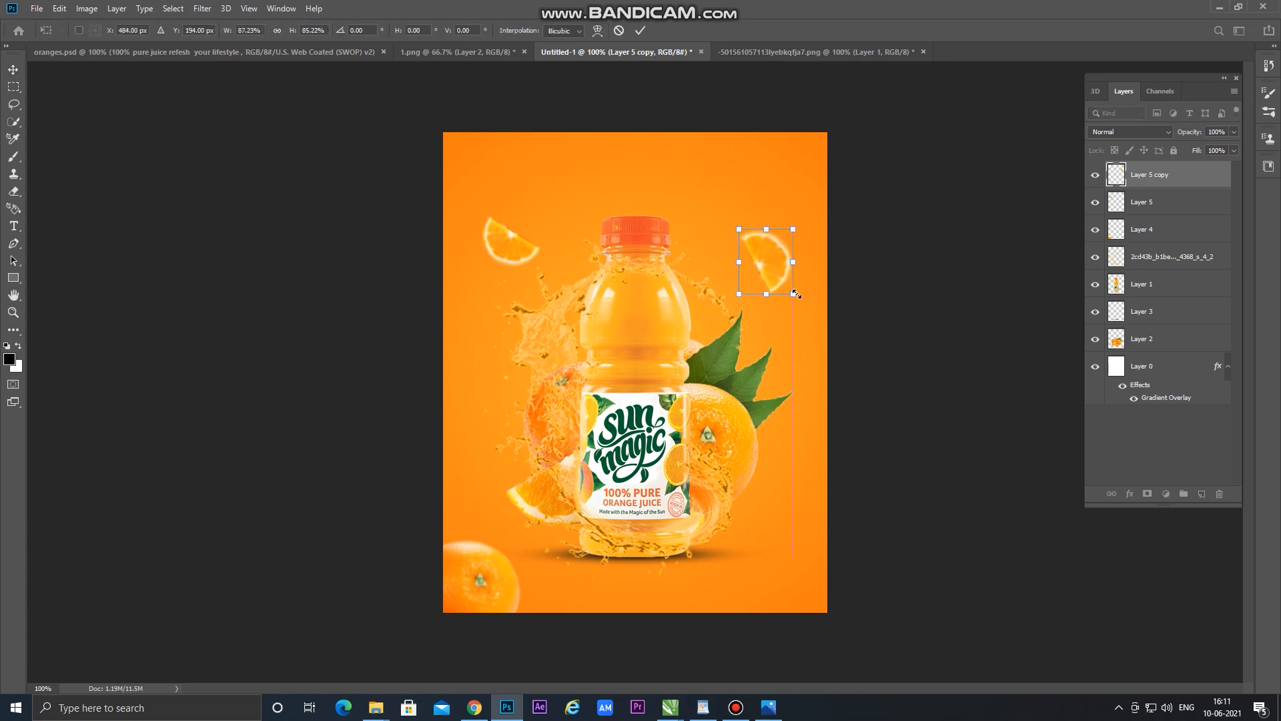
drag(804, 220, 806, 192)
key(Return)
drag(776, 272, 777, 267)
Duplicate the upper-right slice, shrink and rotate the copy, and place it to the right of the large orange, below the leaves
key(ctrl+j)
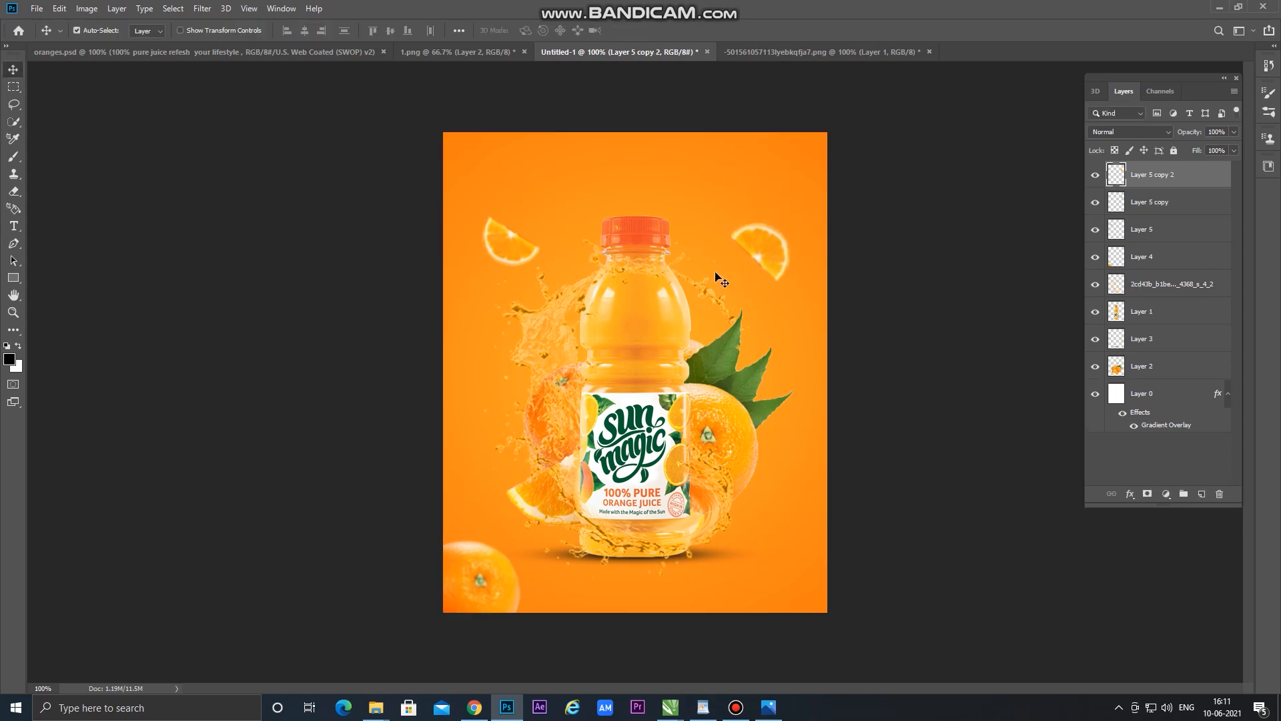
drag(754, 253, 763, 546)
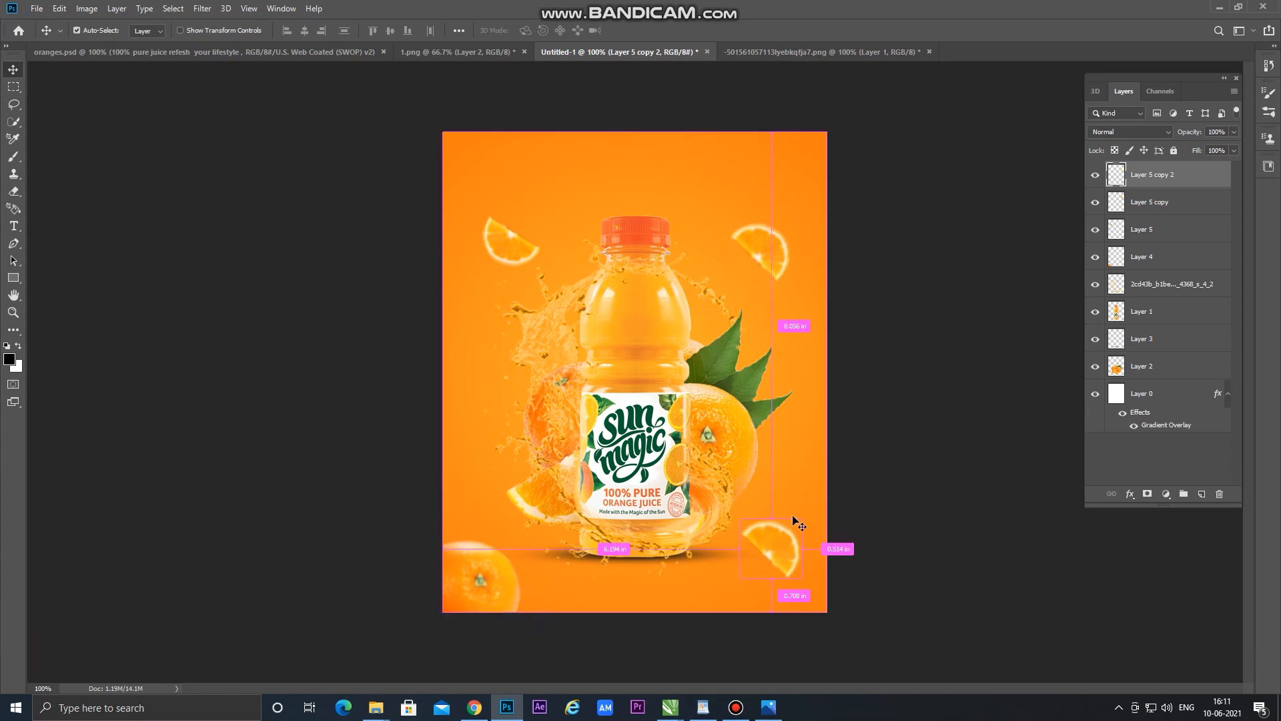
key(ctrl+t)
drag(811, 494, 801, 446)
key(Return)
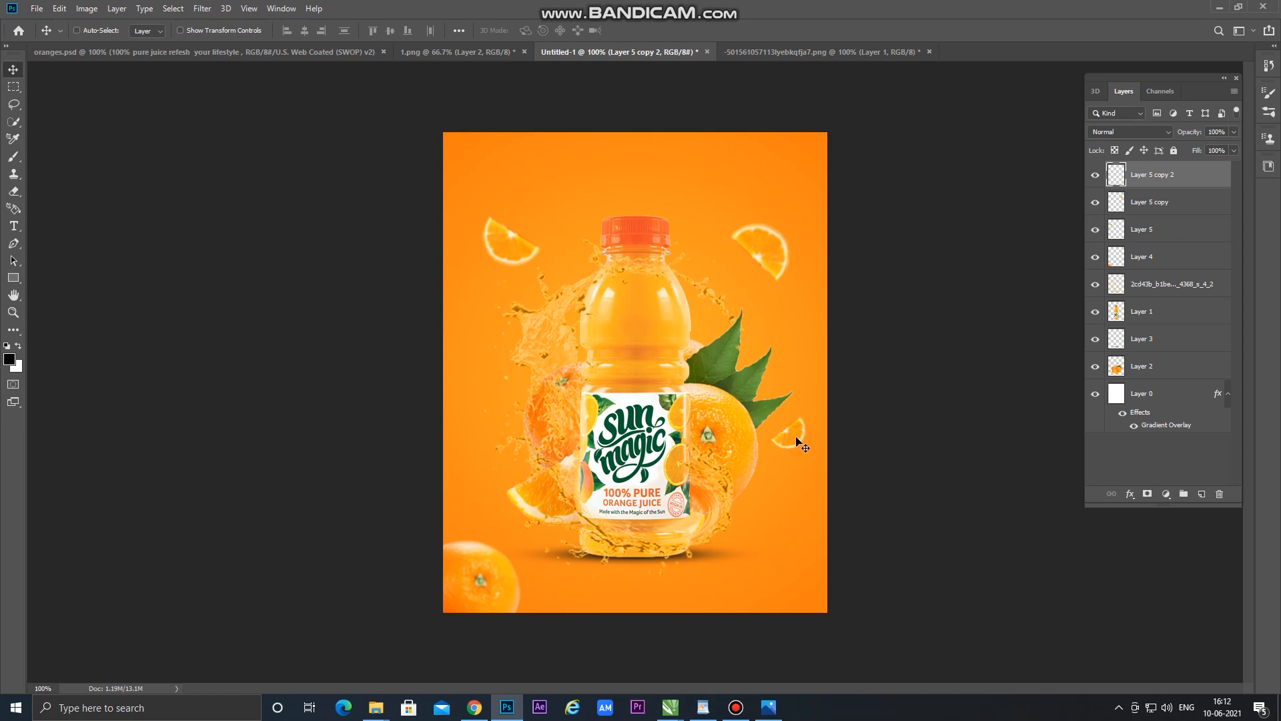
Copy the small slice to the left of the bottle above the left orange, rotate it and move its layer below the splash layer
drag(801, 446, 518, 392)
key(ctrl+t)
key(Return)
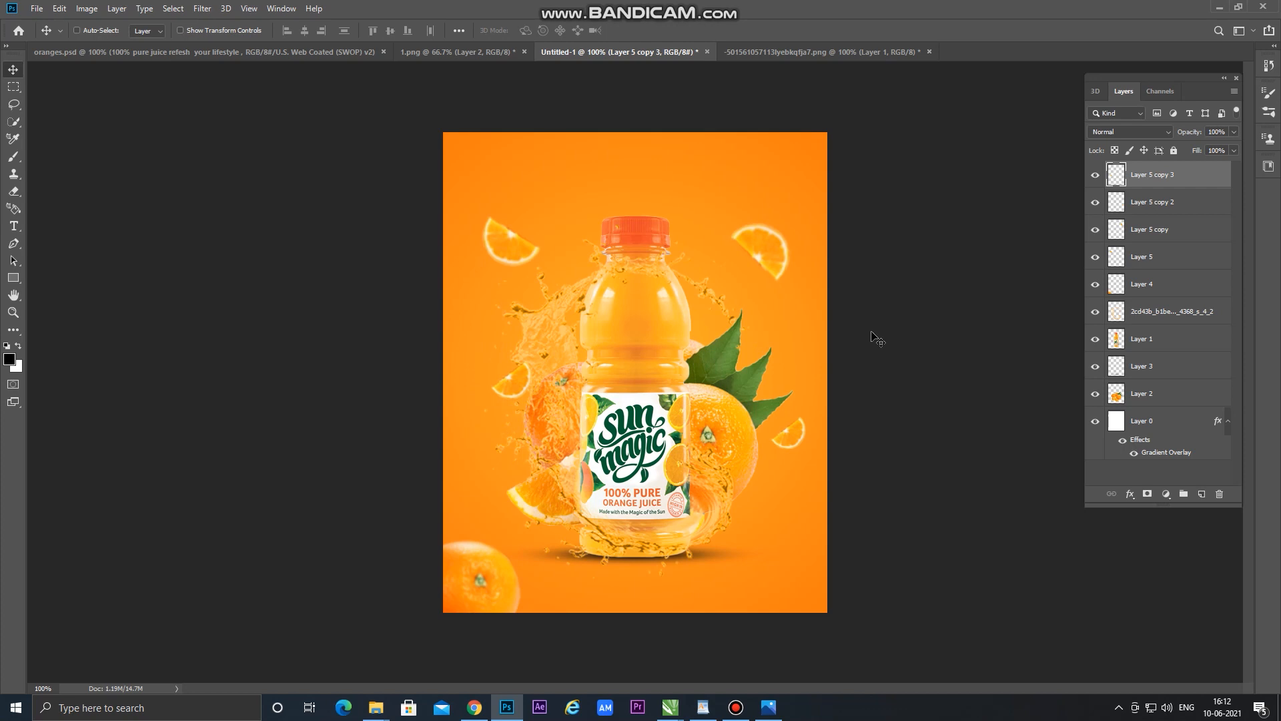
drag(1191, 178, 1158, 322)
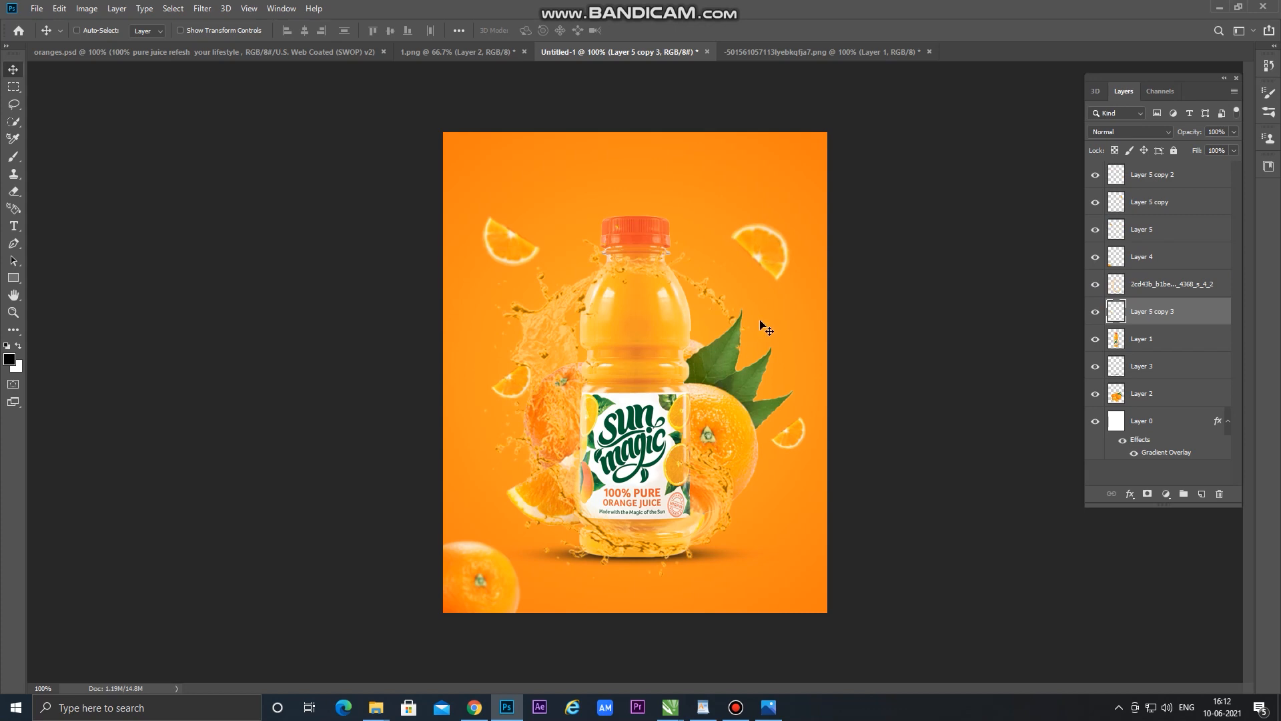
Identify the upper-right slice's layer, then move the slice closer to the bottle and rotate it
click(1097, 179)
click(1095, 207)
click(1095, 208)
click(1161, 207)
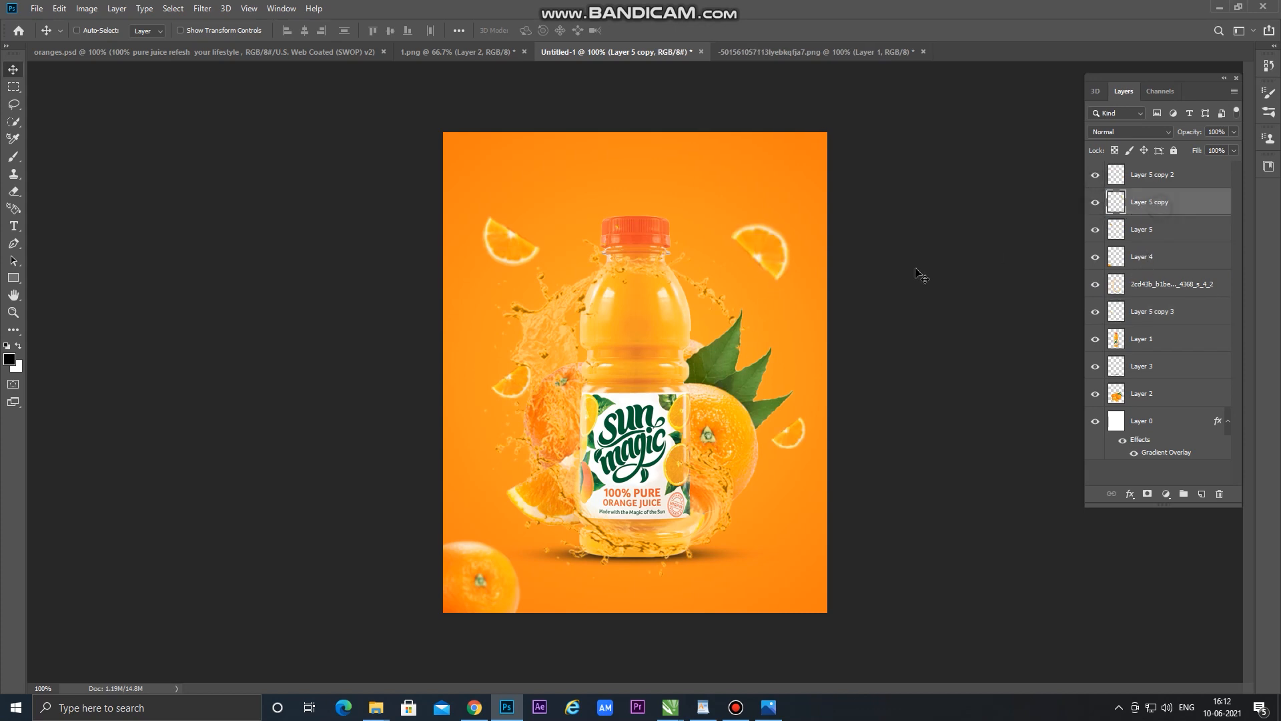
drag(767, 266, 708, 266)
key(ctrl+t)
key(Return)
Add a smaller, rotated copy of the upper-right slice below the large right orange
key(ctrl+t)
drag(778, 335, 770, 521)
key(Return)
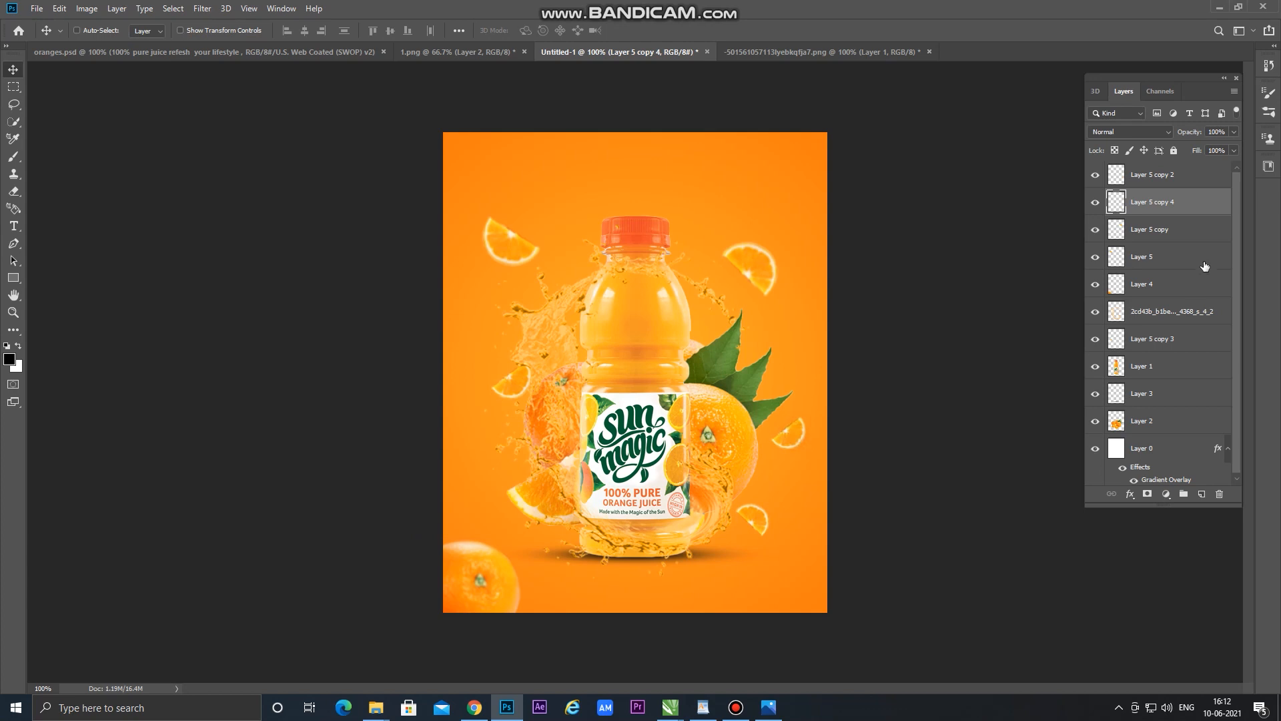
Move the small slice beside the right orange left against the fruit and place its layer directly below the splash layer
click(1151, 181)
drag(792, 438, 783, 438)
key(Left)
key(Left)
key(Left)
key(Left)
key(Left)
key(Left)
drag(1183, 181, 1175, 324)
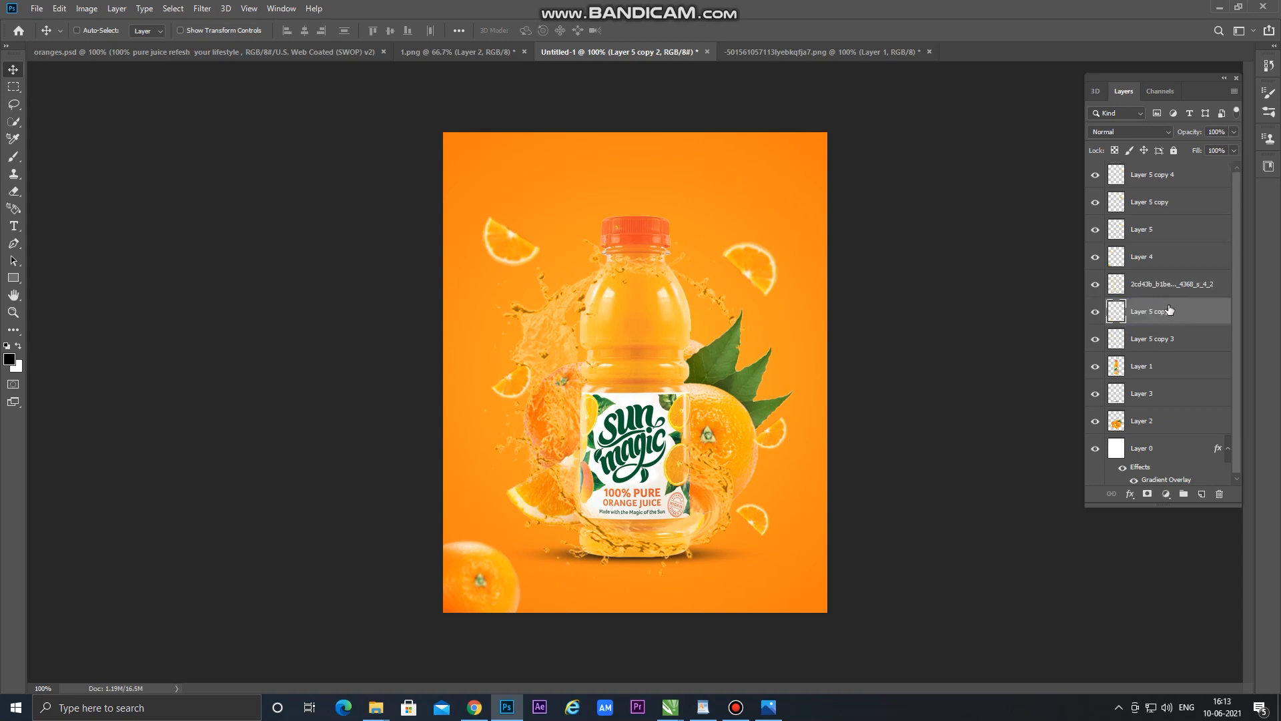
Check what the splash, corner orange and slice layers contain by toggling their visibility one at a time
click(1093, 289)
click(1093, 289)
click(1161, 292)
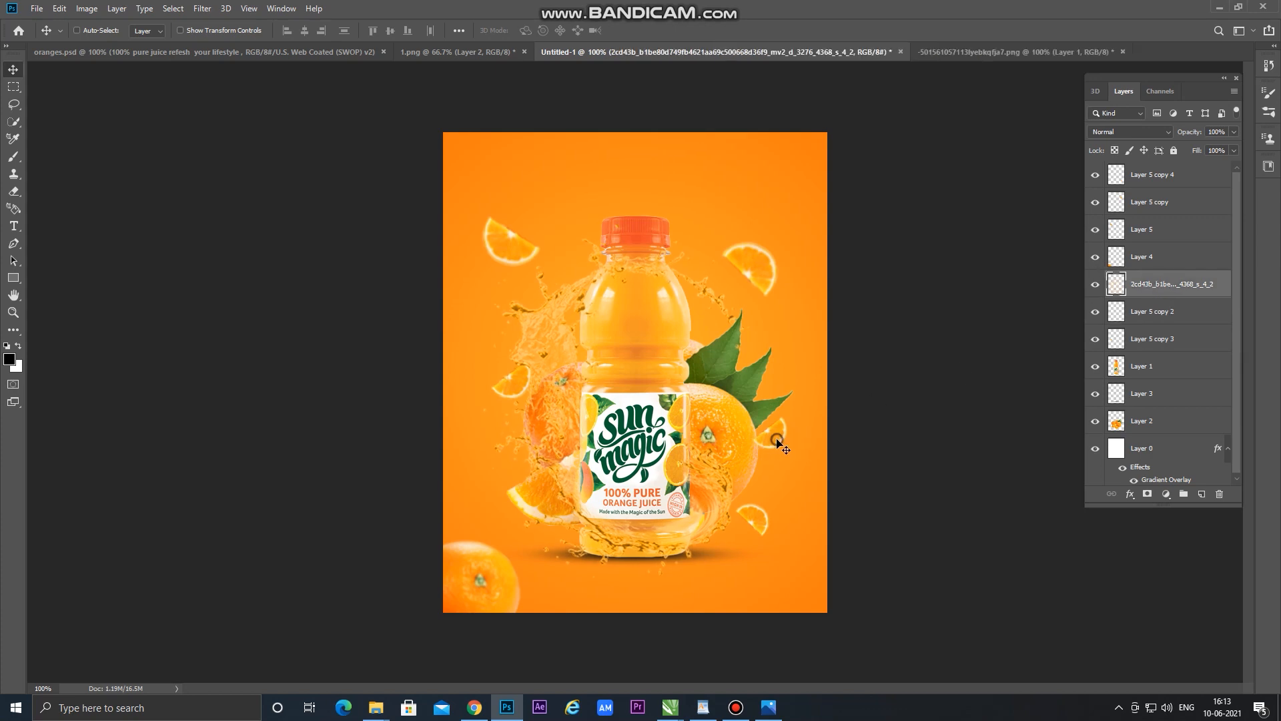
click(1096, 259)
click(1096, 259)
click(1095, 231)
click(1095, 231)
click(1096, 202)
click(1096, 202)
click(1096, 176)
click(1096, 177)
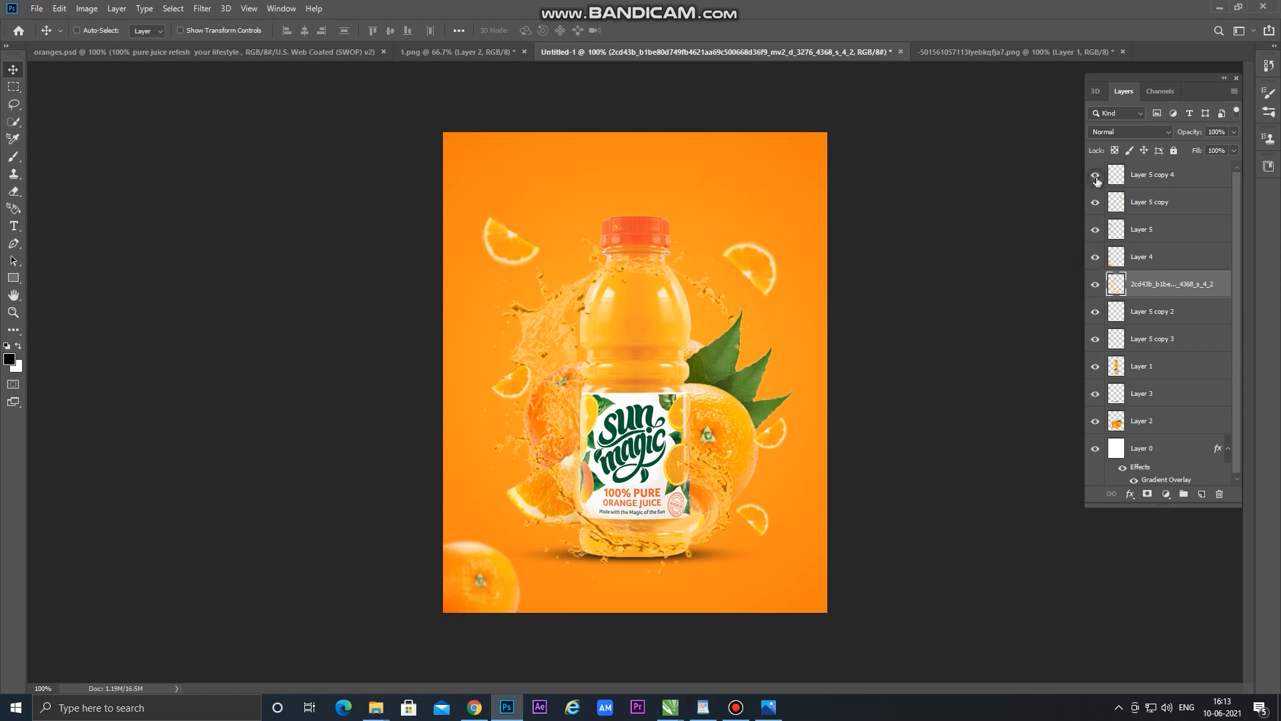
click(1095, 312)
click(1151, 340)
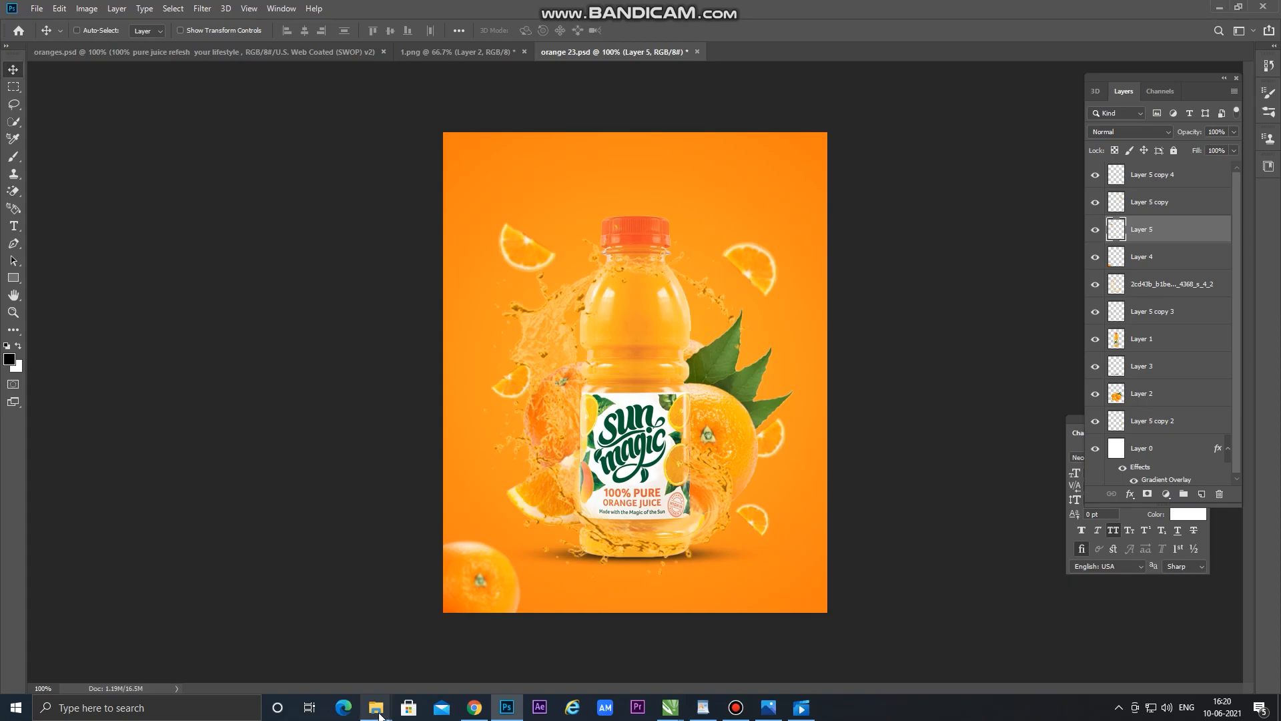
Open the orange slice PNG from the orange folder and erase its white background with the Magic Eraser
mouse_move(376, 708)
click(379, 666)
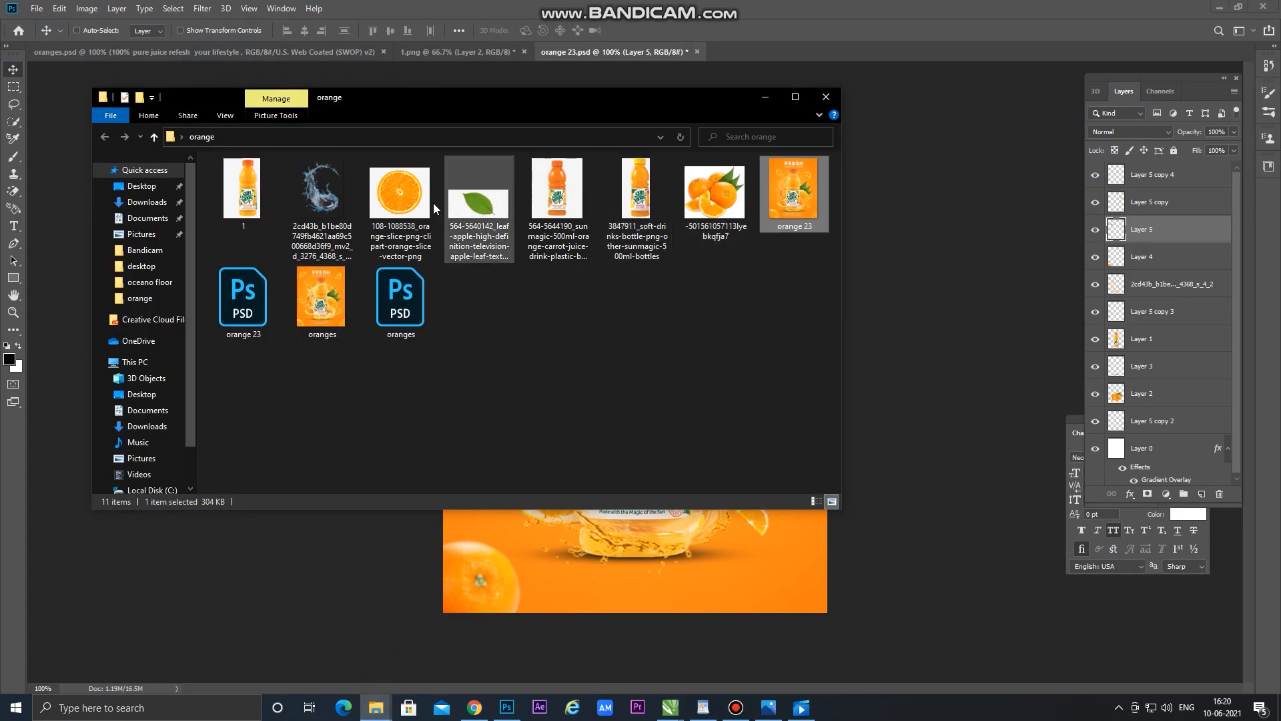
click(844, 55)
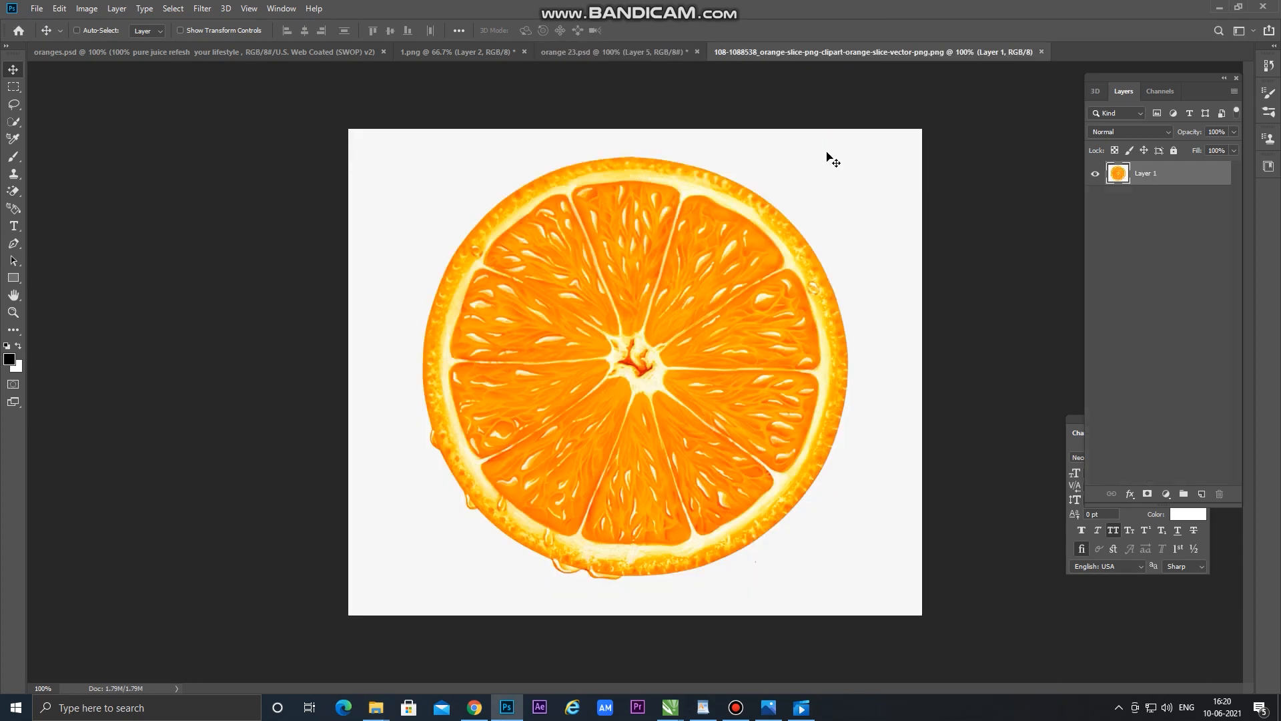
click(14, 211)
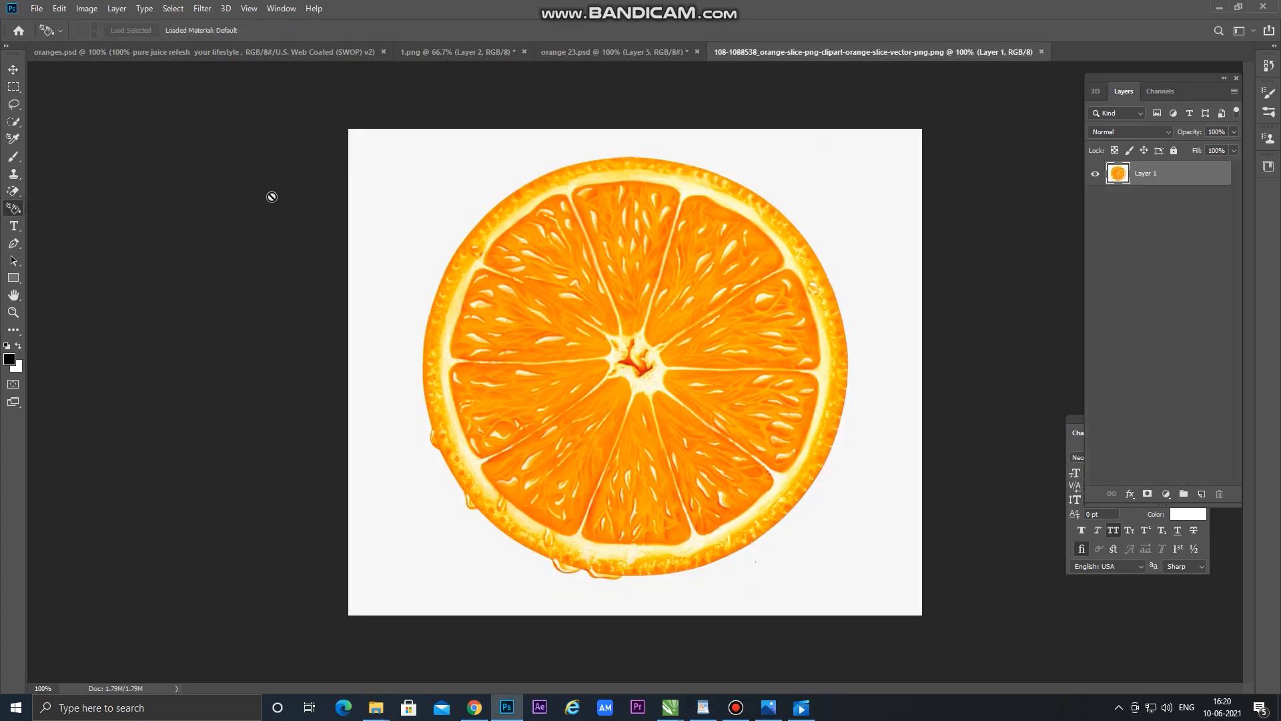
click(13, 190)
click(394, 192)
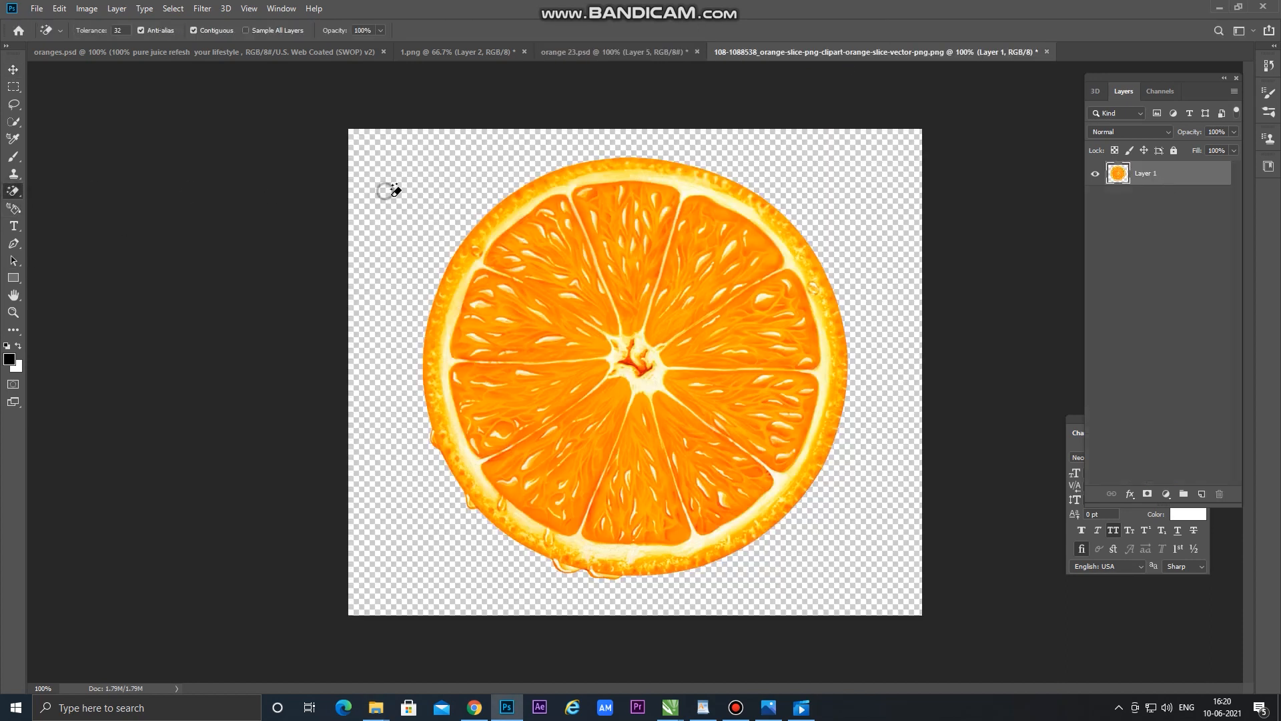
Copy the cut-out slice into the orange 23.psd poster and scale it to about 13.58% in the lower-right corner
click(13, 69)
drag(575, 375, 694, 452)
key(ctrl+t)
drag(492, 277, 770, 546)
Distort the corner slice into a narrow, tilted oval so it appears seen in perspective
right_click(795, 593)
click(795, 593)
right_click(789, 592)
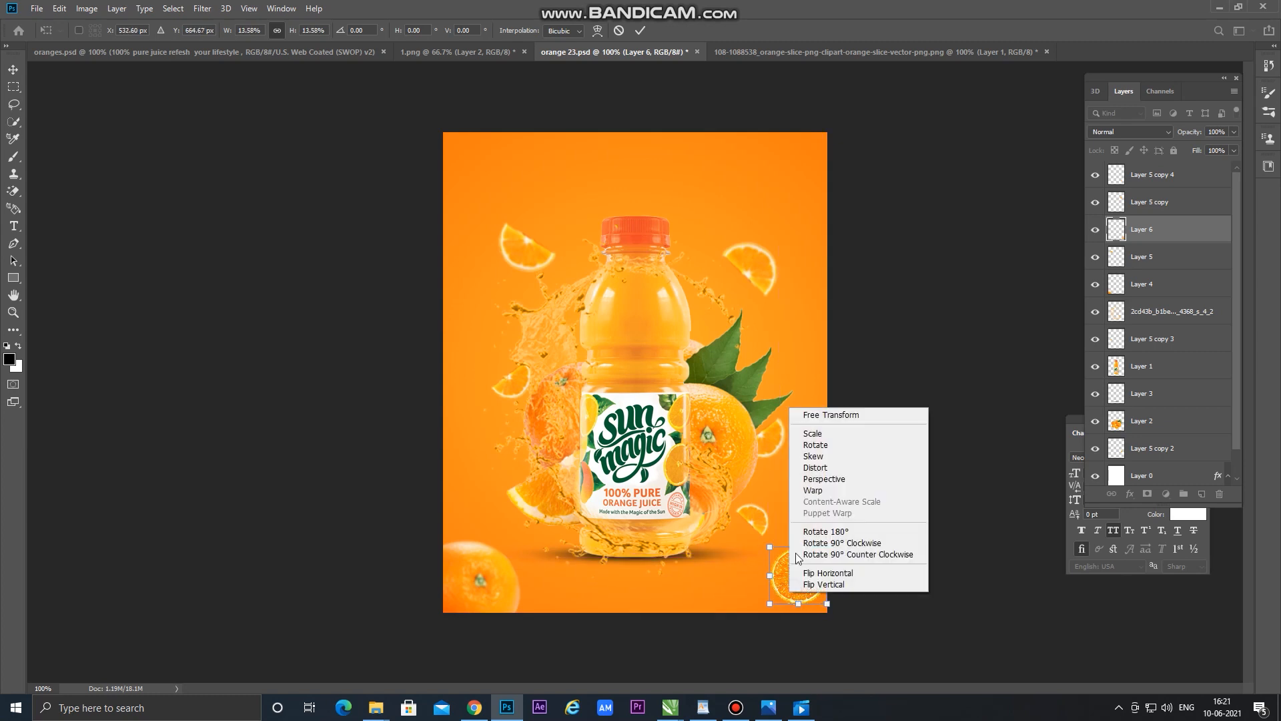
click(806, 467)
drag(822, 608, 814, 613)
drag(772, 551, 786, 547)
mouse_move(808, 590)
mouse_down()
mouse_move(774, 581)
mouse_move(786, 585)
mouse_up()
key(Return)
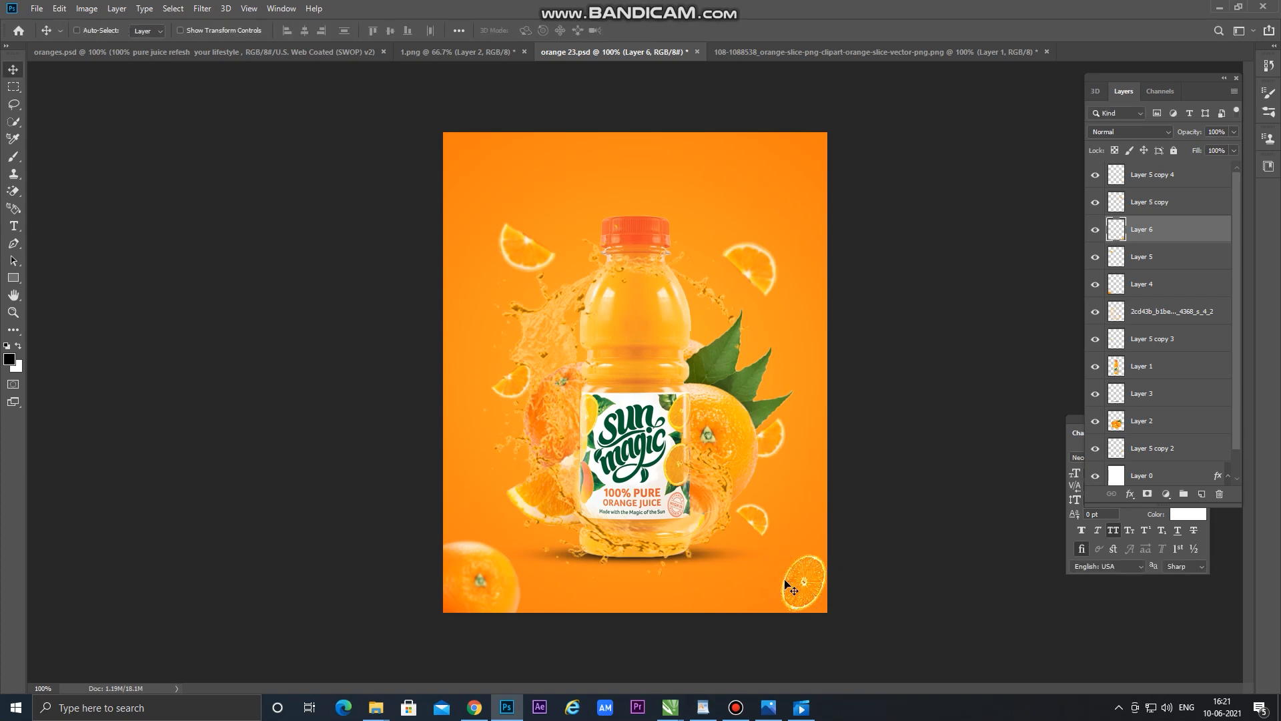
Resize and reposition the oval slice so the poster's lower-right corner crops it
key(ctrl+t)
drag(780, 582, 838, 584)
drag(806, 594, 800, 594)
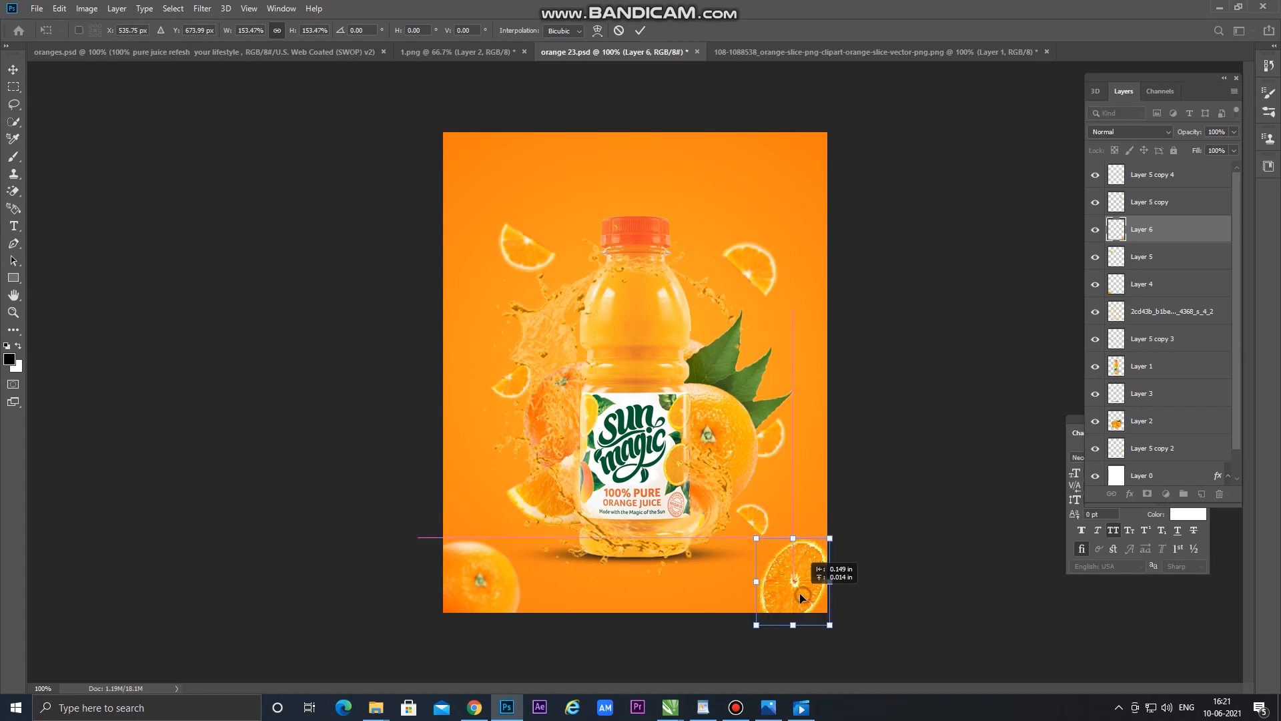
drag(757, 539, 820, 601)
key(Return)
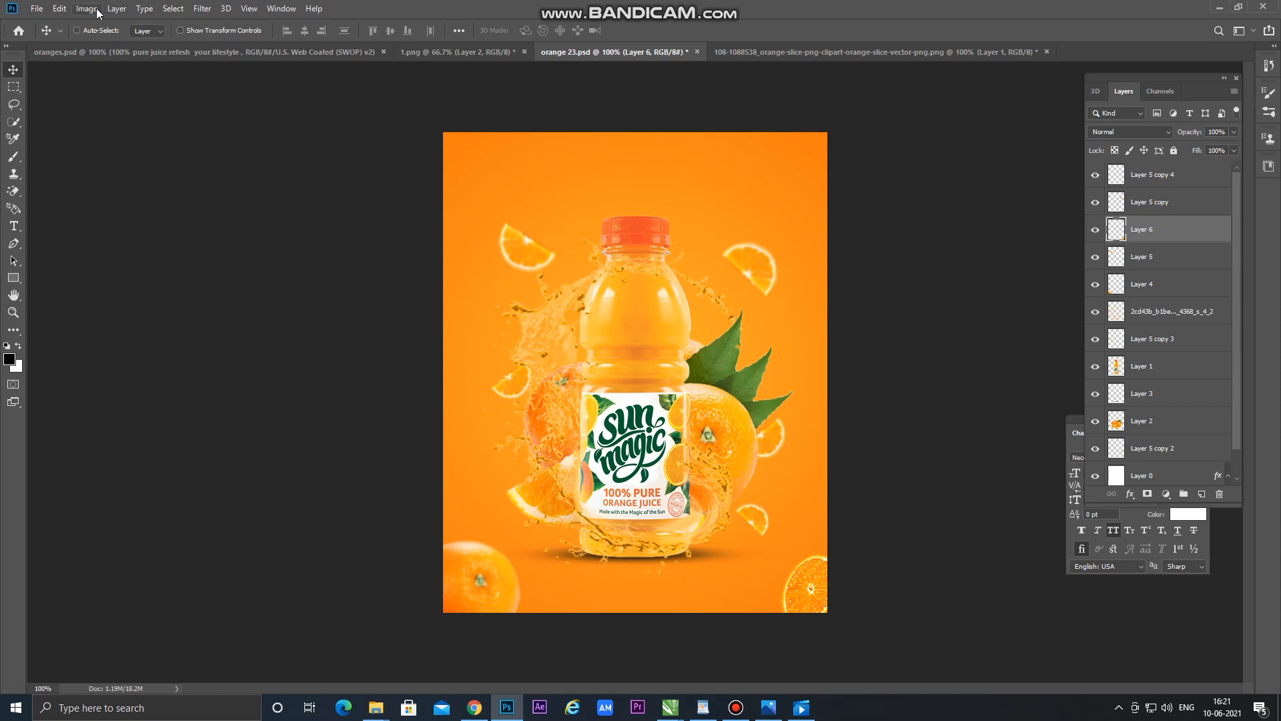
Apply a Lens Blur with radius 6 to the corner slice
click(199, 10)
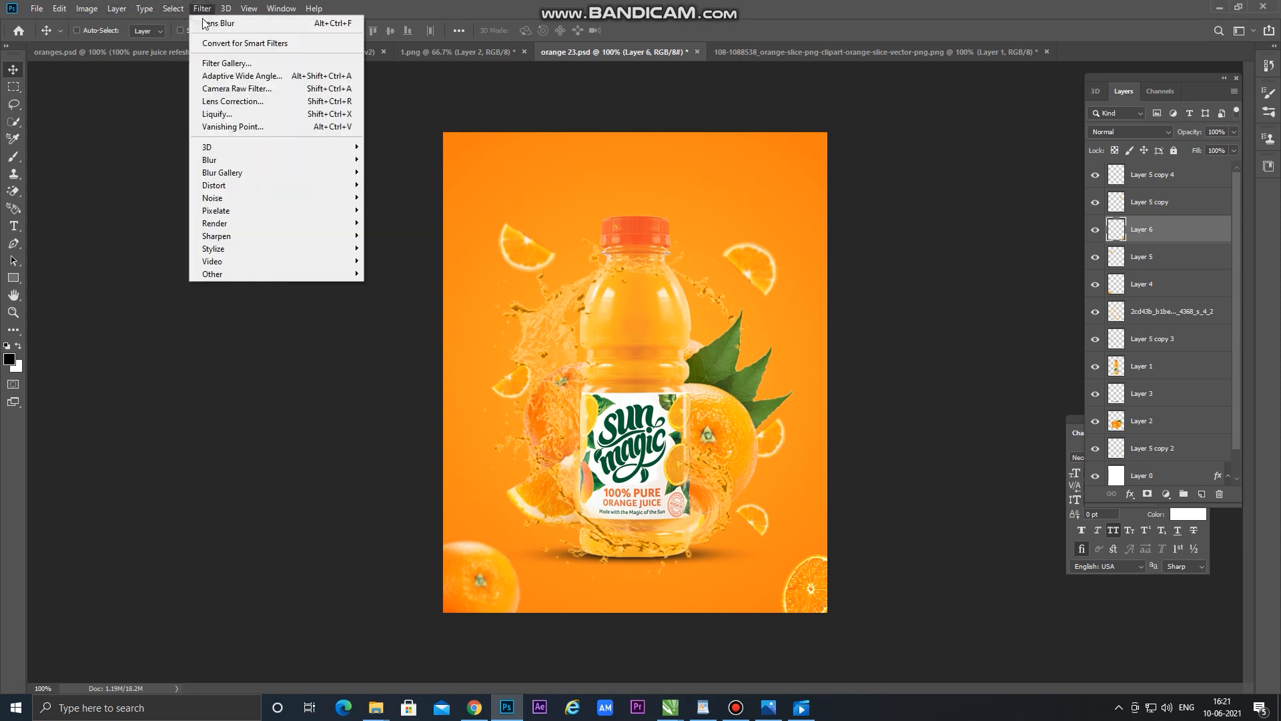
mouse_move(277, 166)
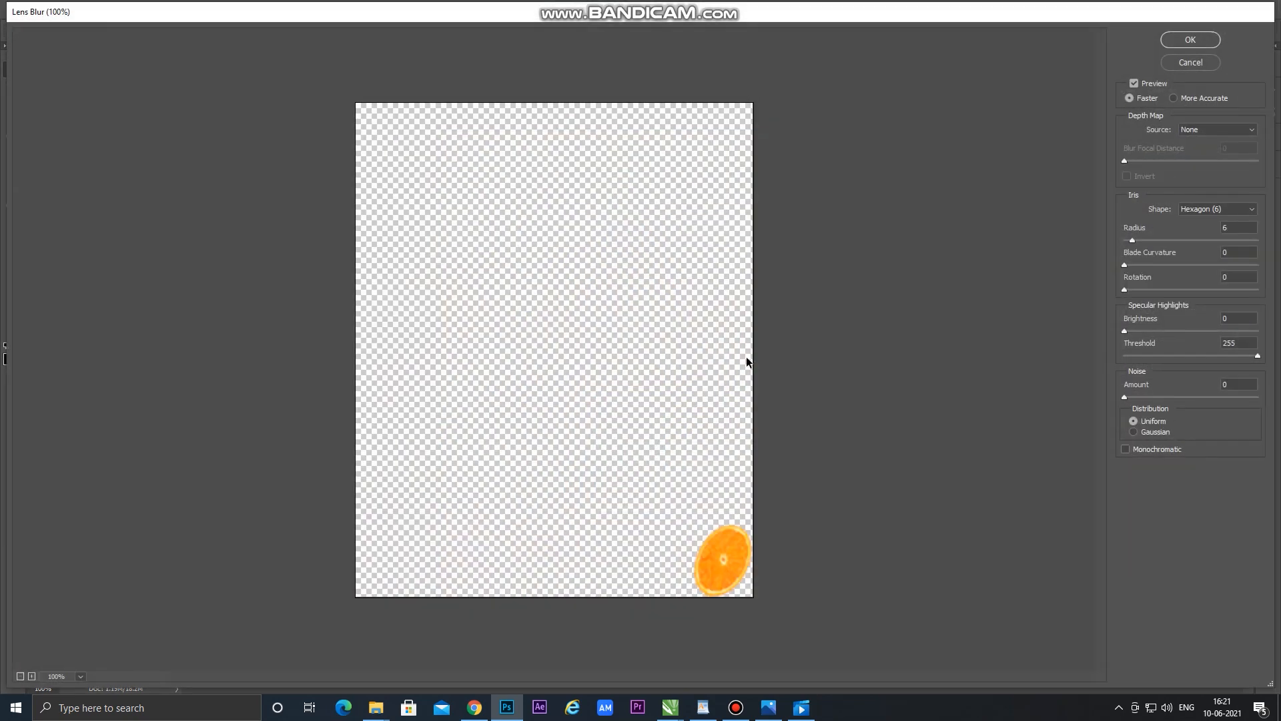
click(1190, 42)
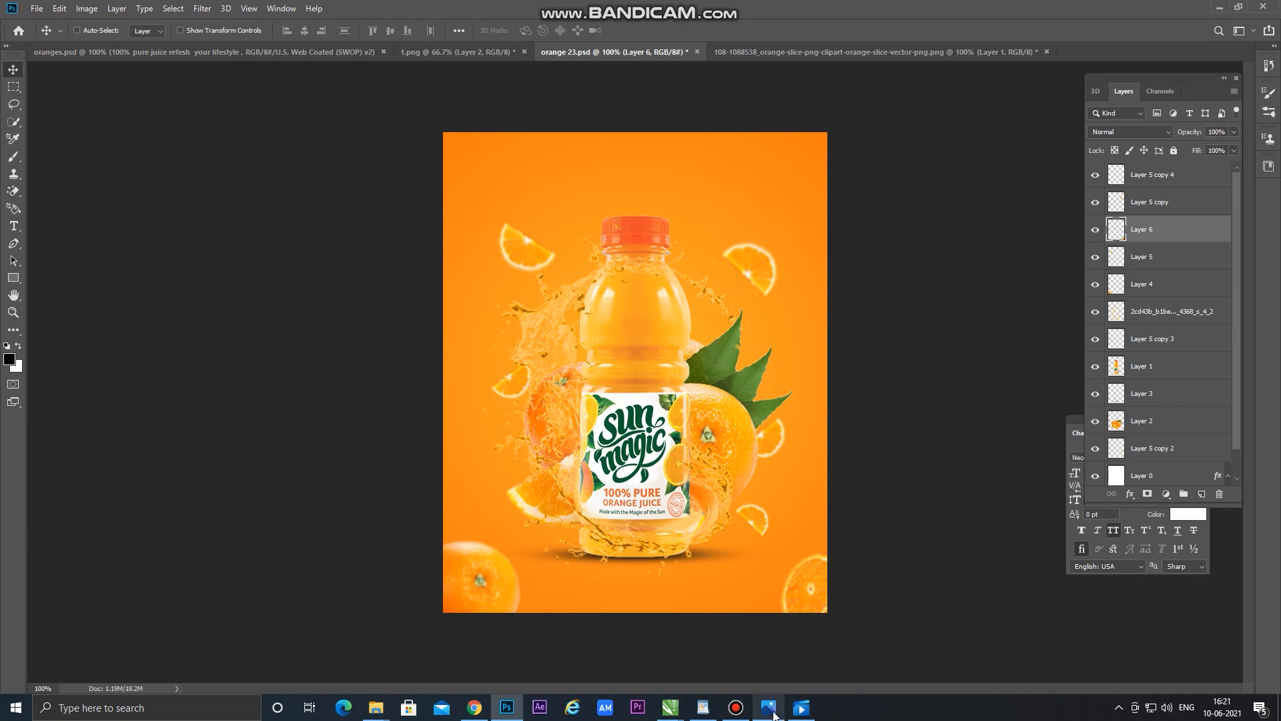
Check the slogan wording in the WordPad notes, then add the text FRESH above the bottle in the poster
click(703, 708)
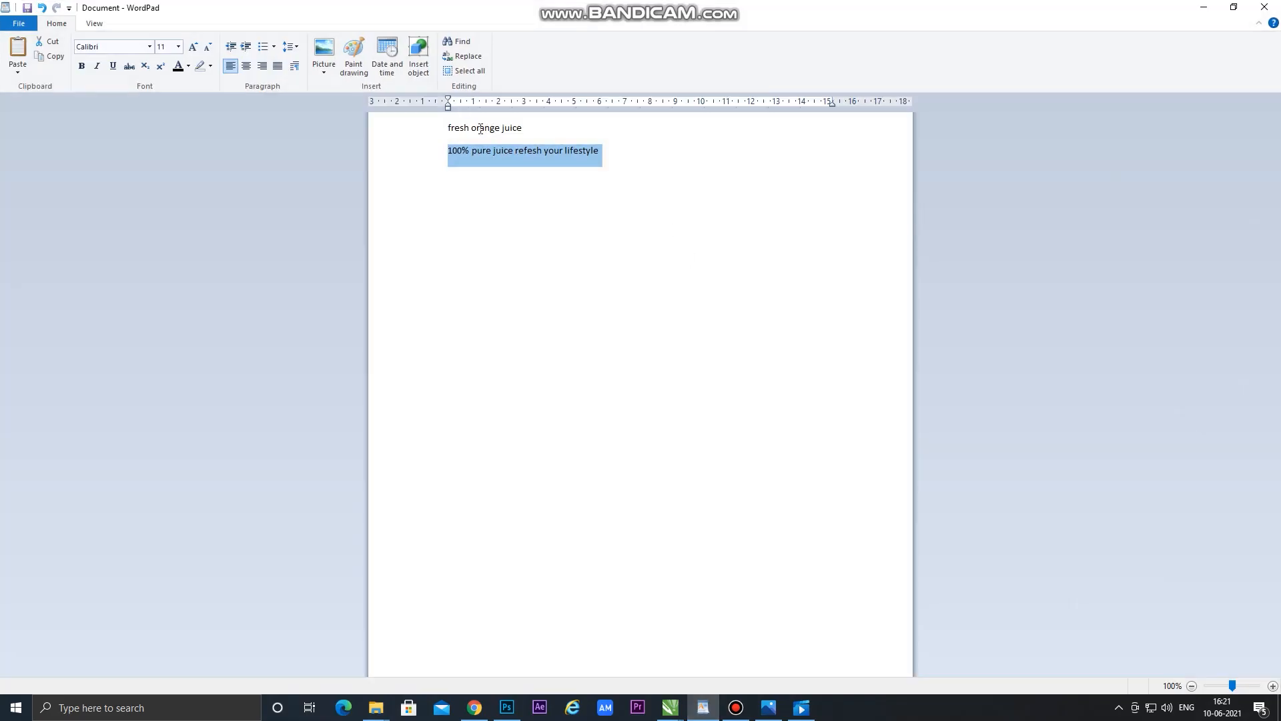
drag(470, 127, 385, 131)
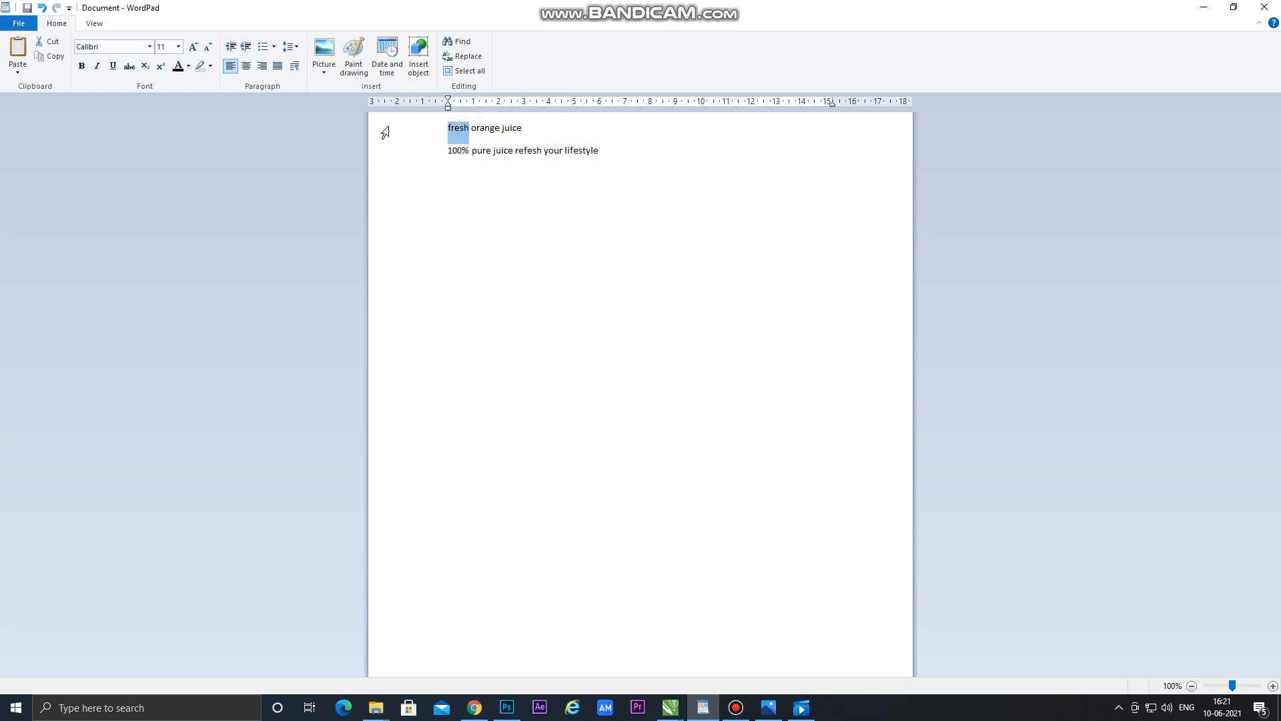
click(1207, 8)
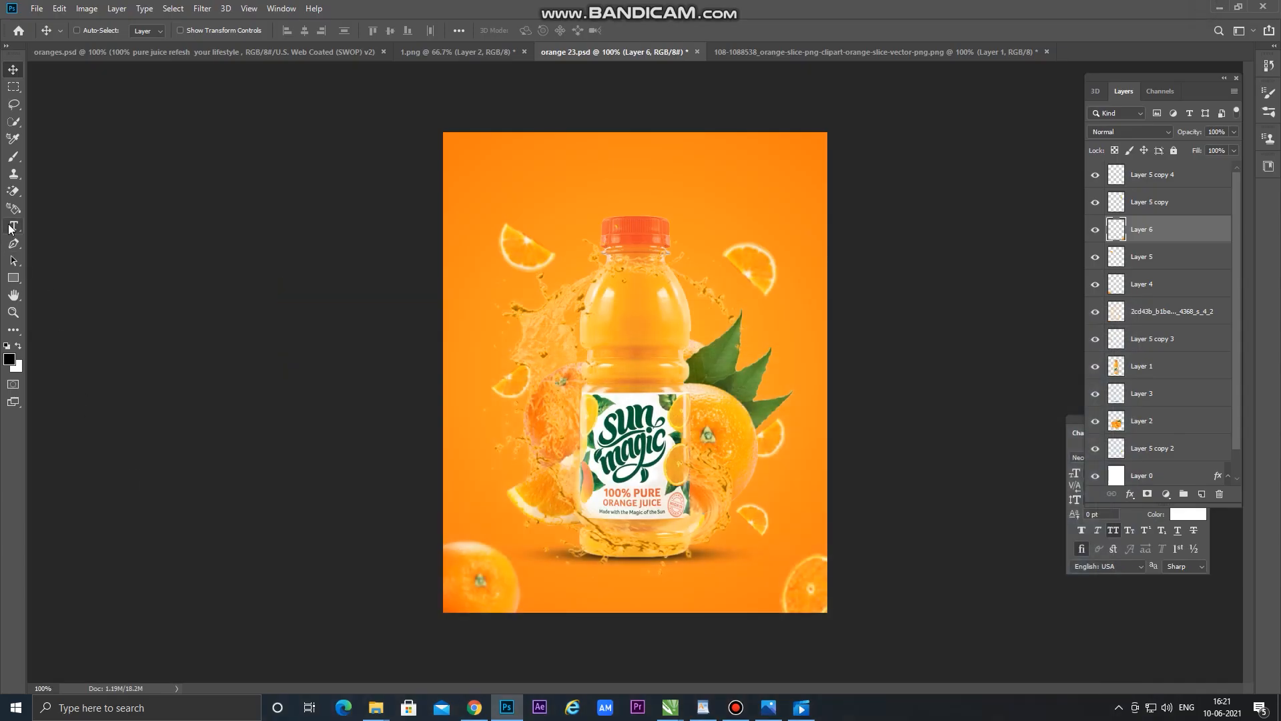
click(12, 226)
click(554, 188)
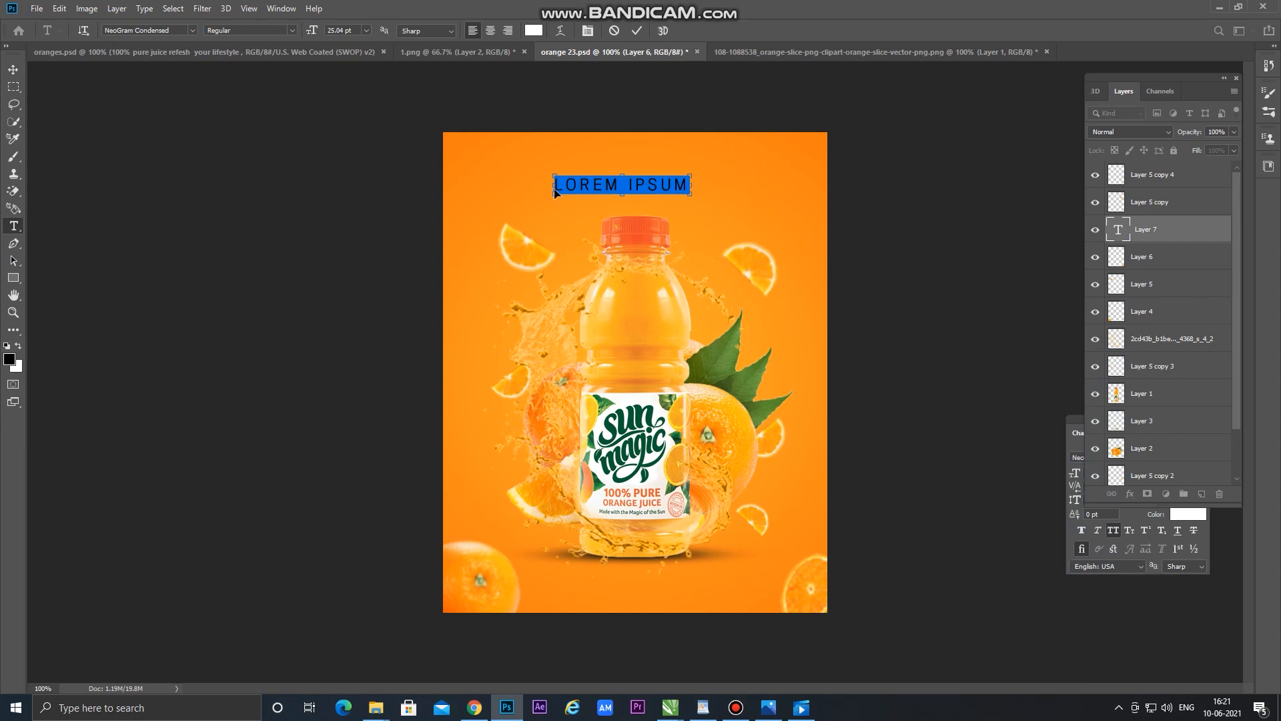
text(FRESH)
Try the Agency FB Regular font on the FRESH text
key(ctrl+a)
click(130, 31)
text(f)
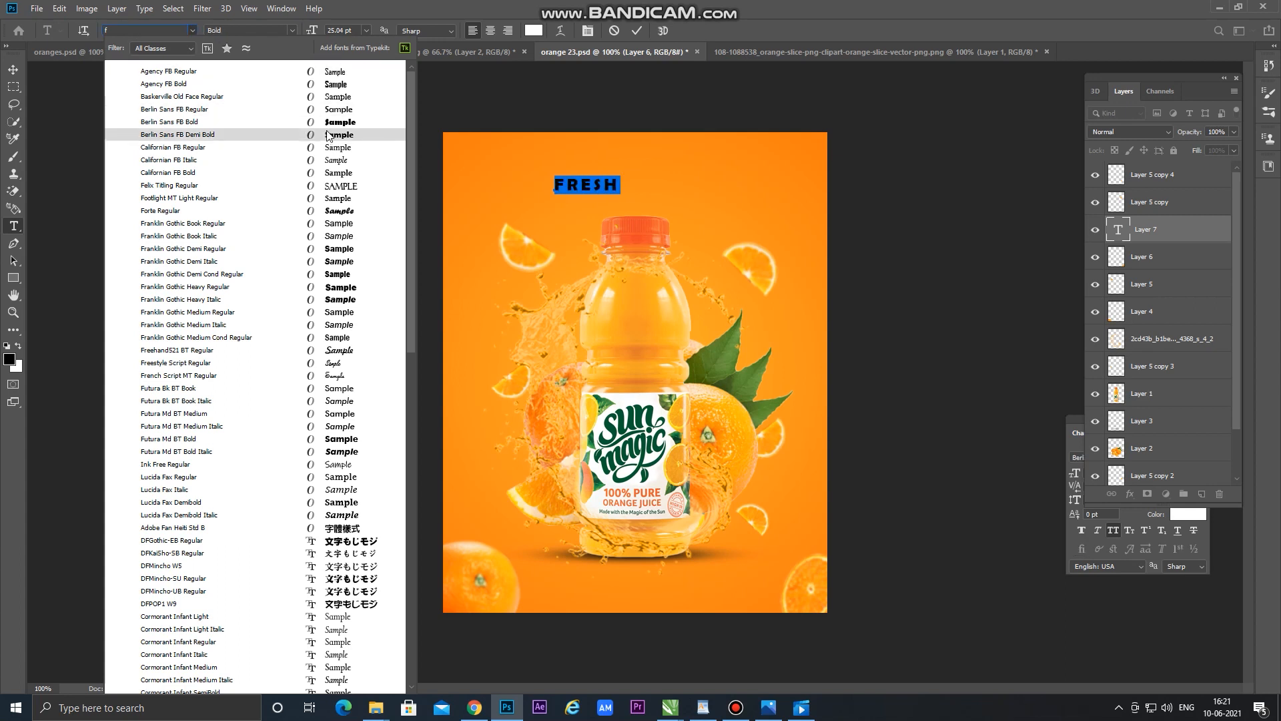
click(226, 72)
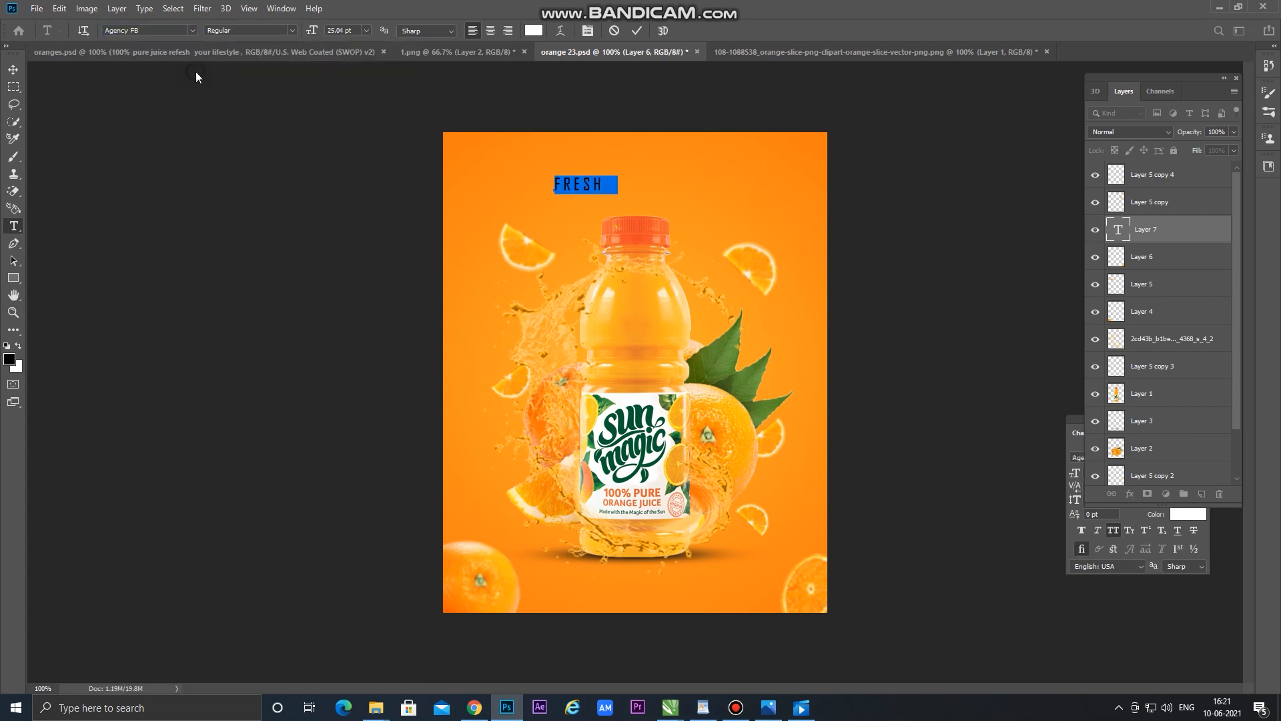
Set the FRESH text's font to NeoGram ExtraBold and commit the text
click(165, 30)
click(192, 30)
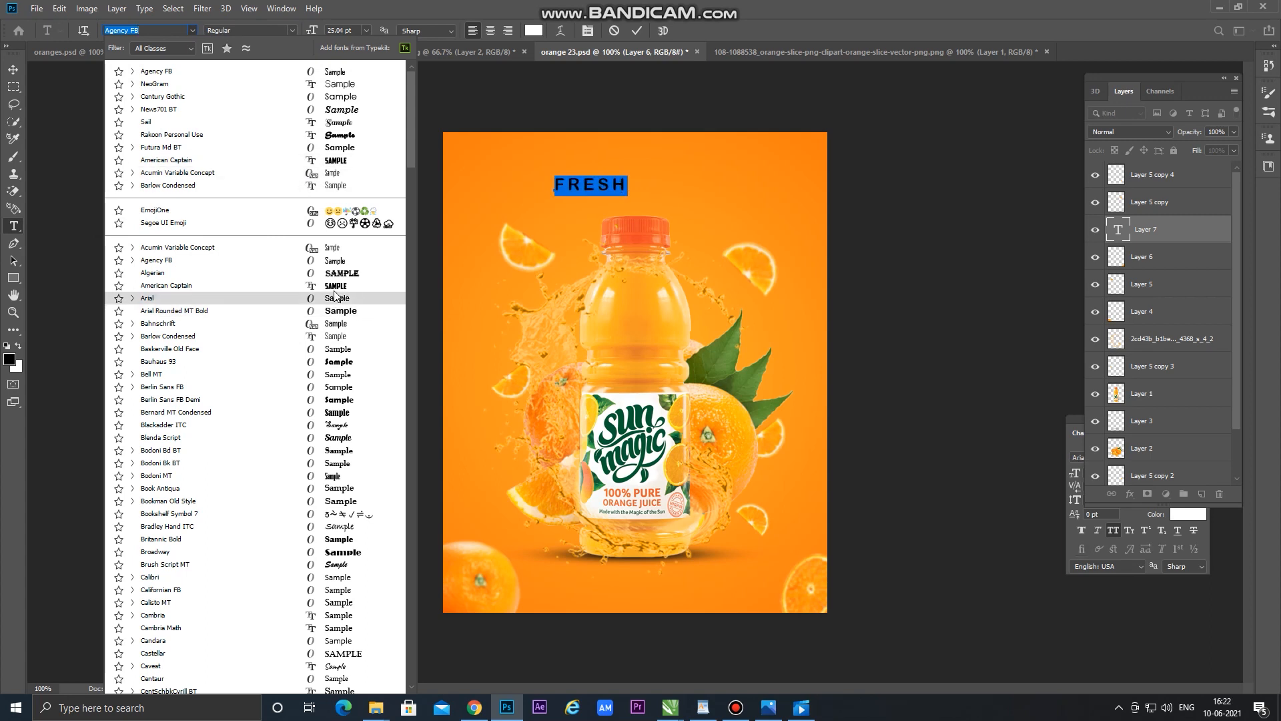
text(n)
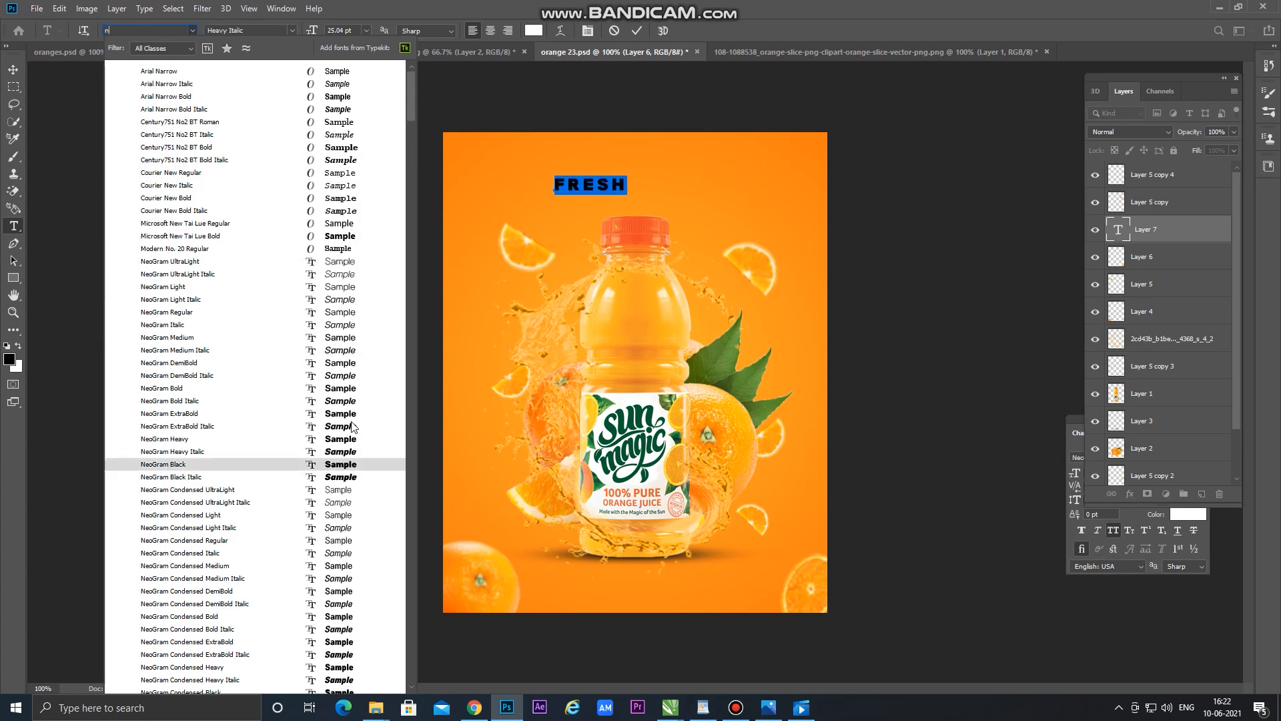
click(353, 417)
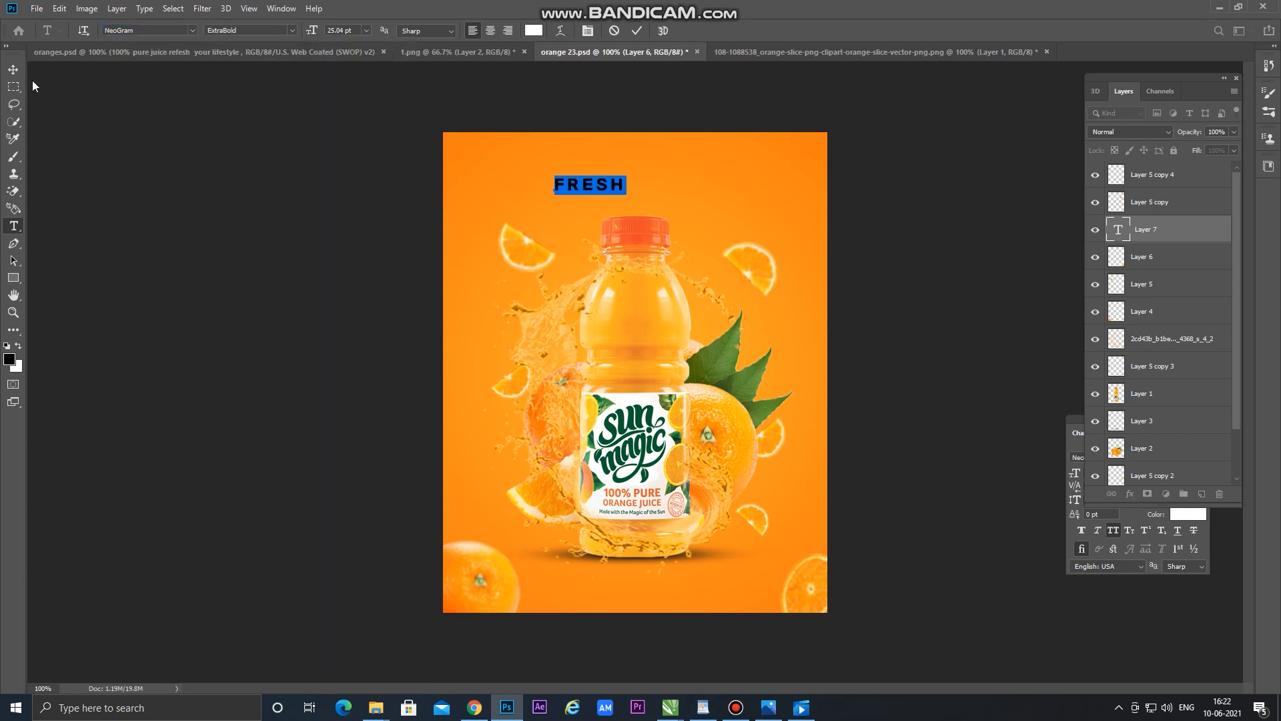
click(13, 69)
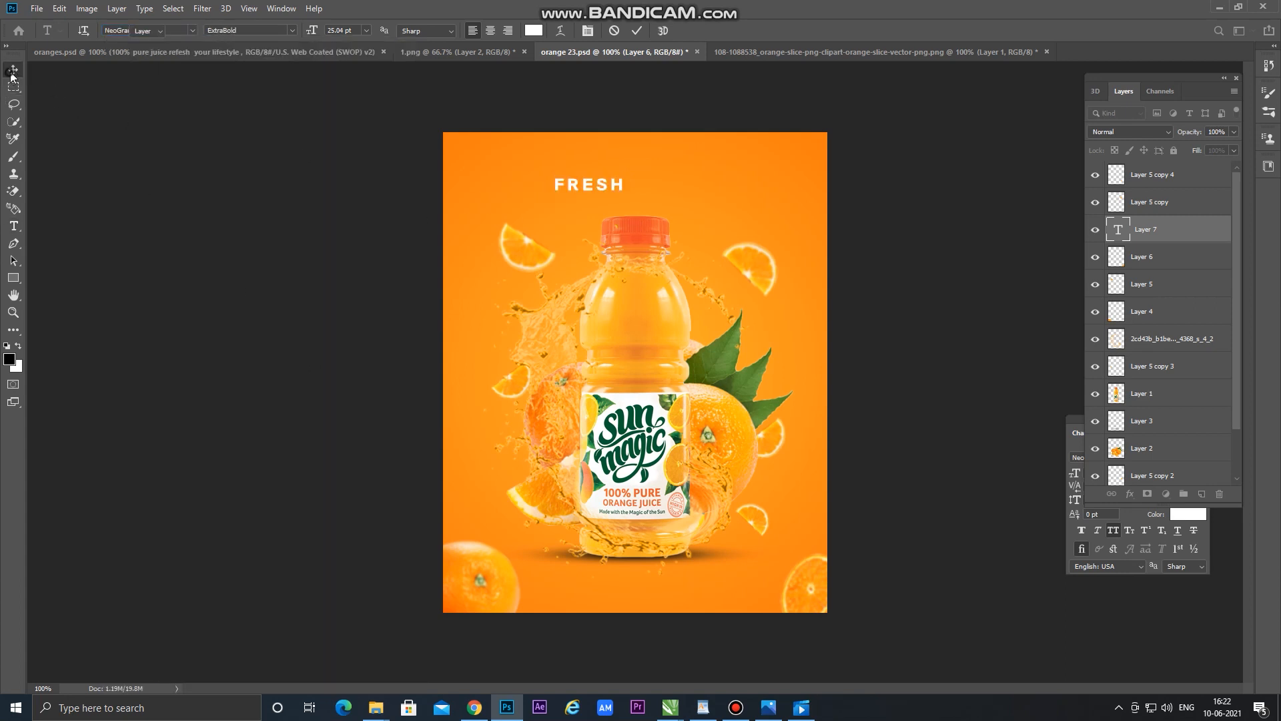
Enlarge the FRESH headline to about 49.48 pt and place it above the bottle cap
key(ctrl+t)
drag(629, 175, 692, 175)
key(Return)
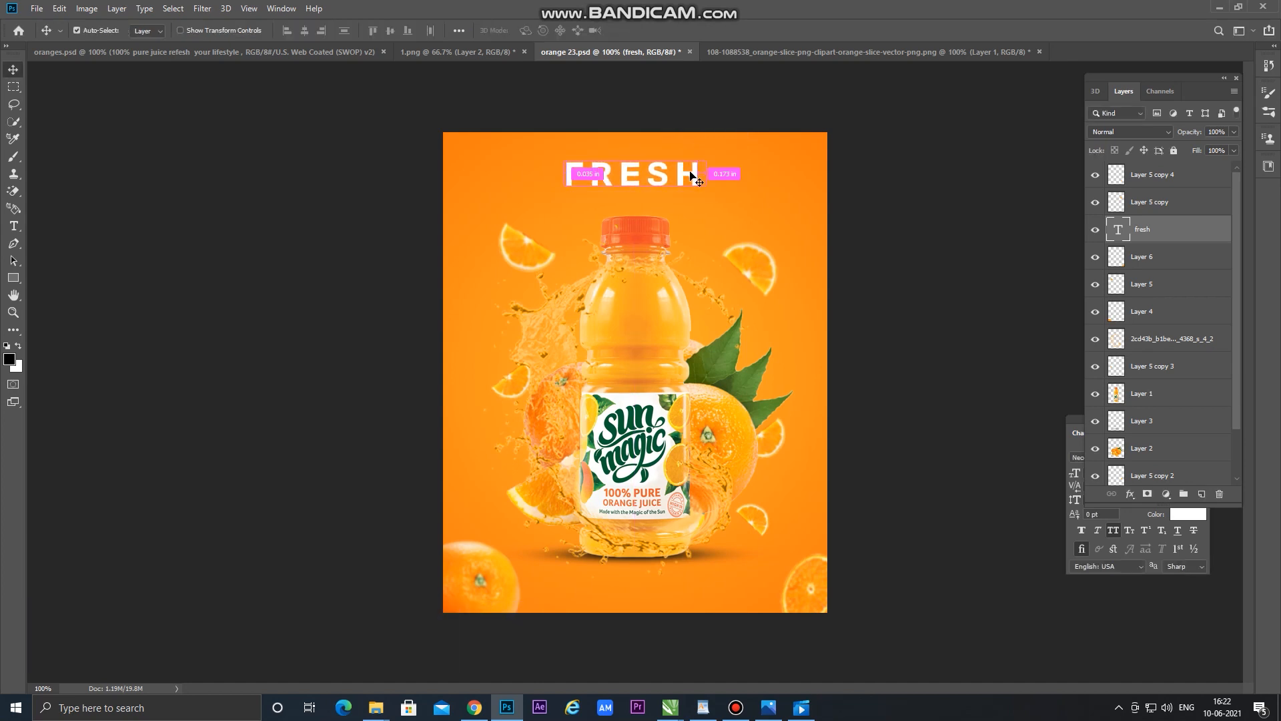
Reduce the FRESH headline's letter tracking to 75
click(14, 226)
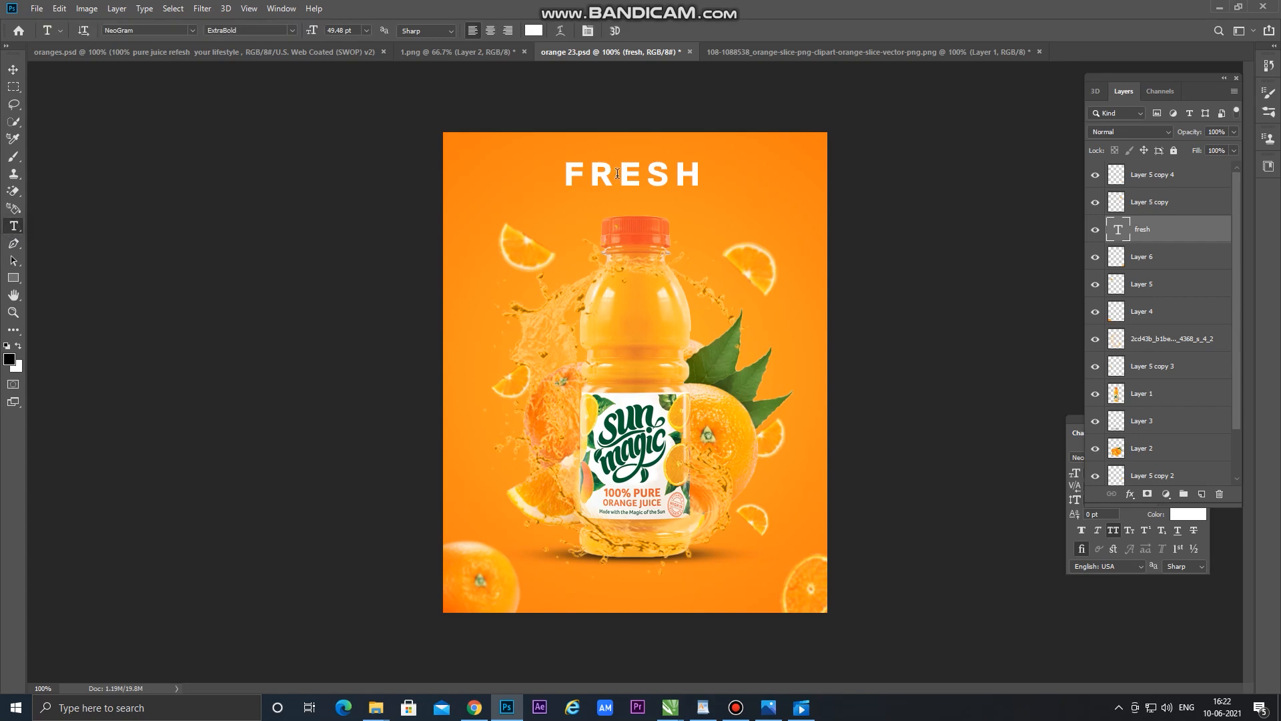
double_click(619, 179)
key(ctrl+t)
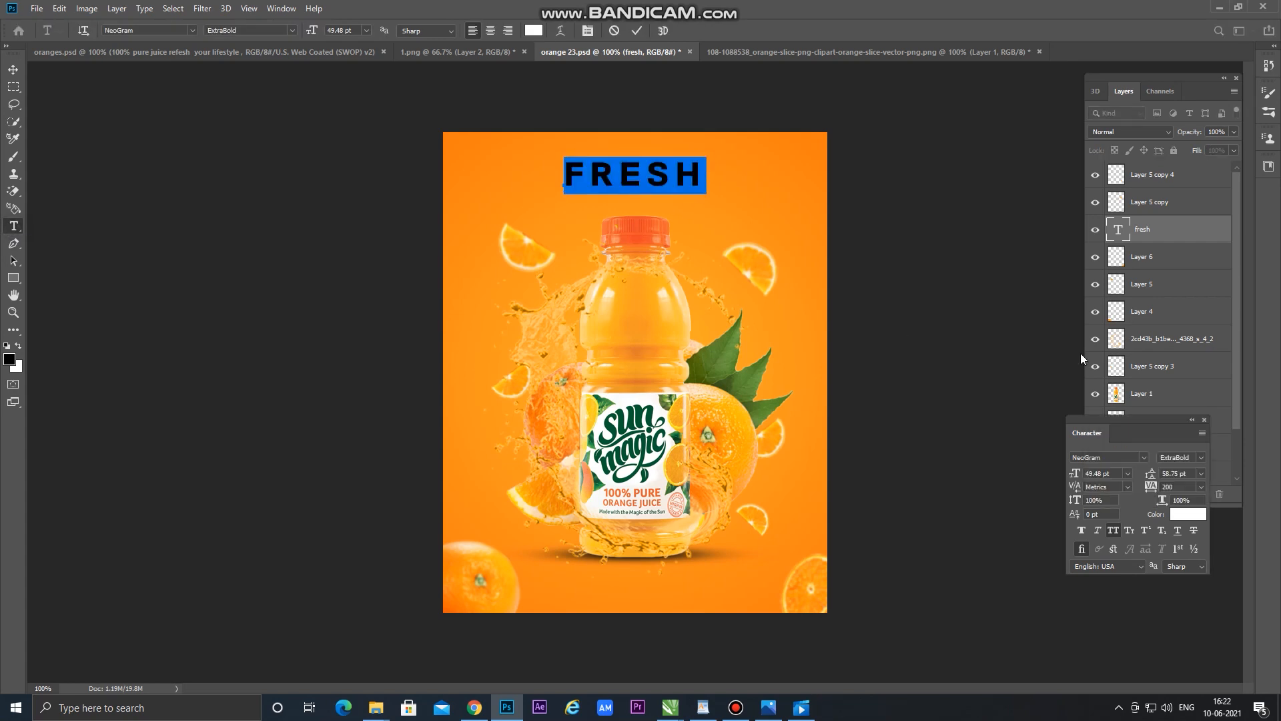
click(1201, 488)
click(1173, 624)
click(13, 70)
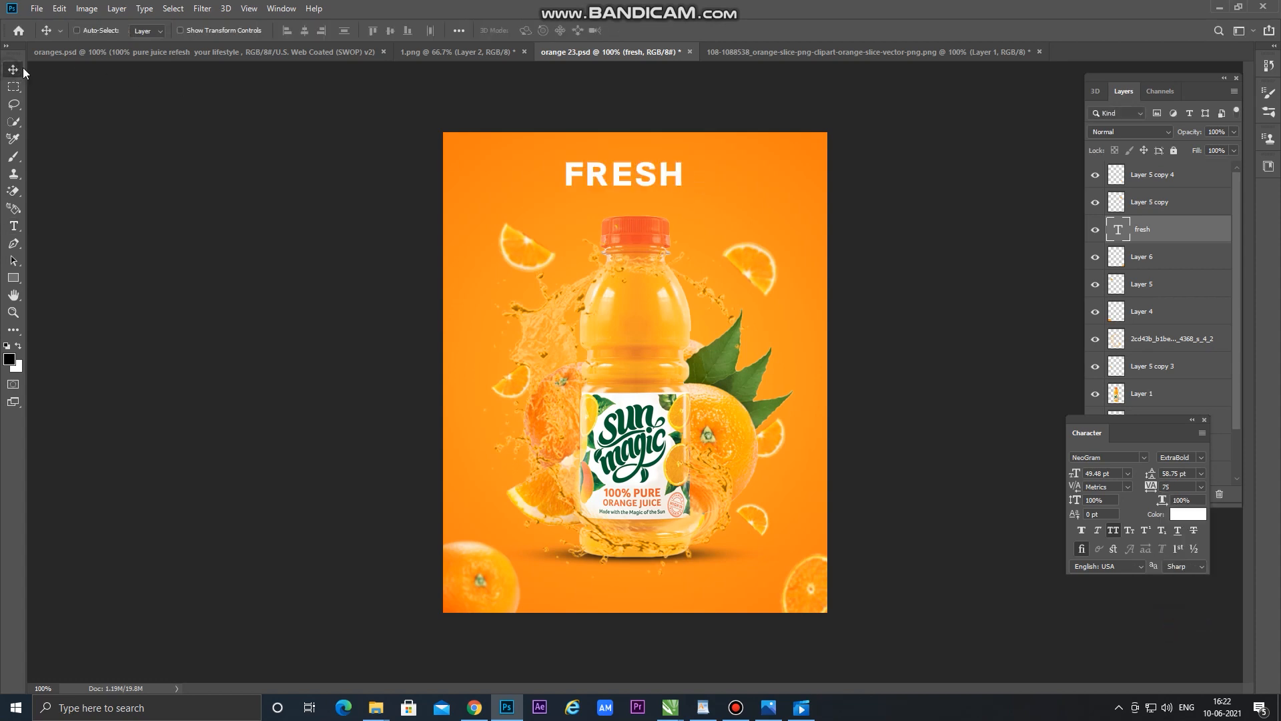
Shift the FRESH headline right so it sits centred above the bottle
drag(652, 181, 667, 185)
key(Down)
key(Right)
key(Left)
key(Left)
key(Left)
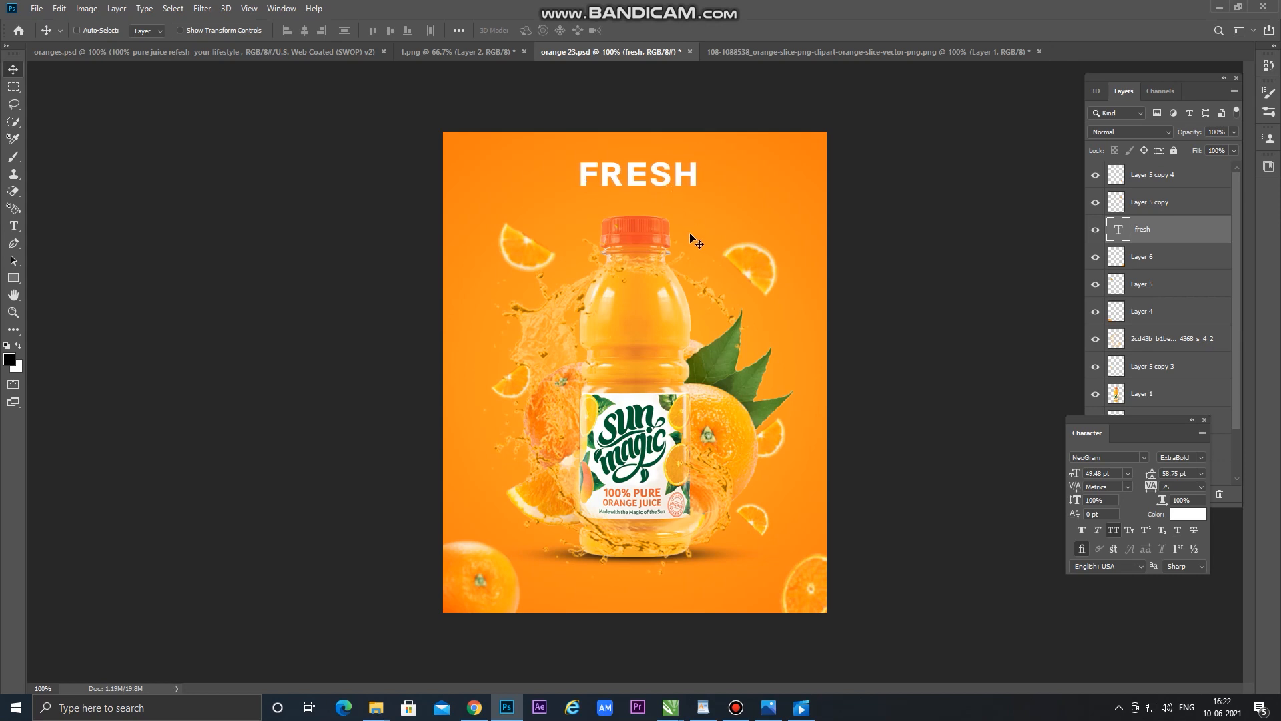
Scale the FRESH headline up to about 57.55 pt and nudge it left to centre it over the bottle
key(ctrl+t)
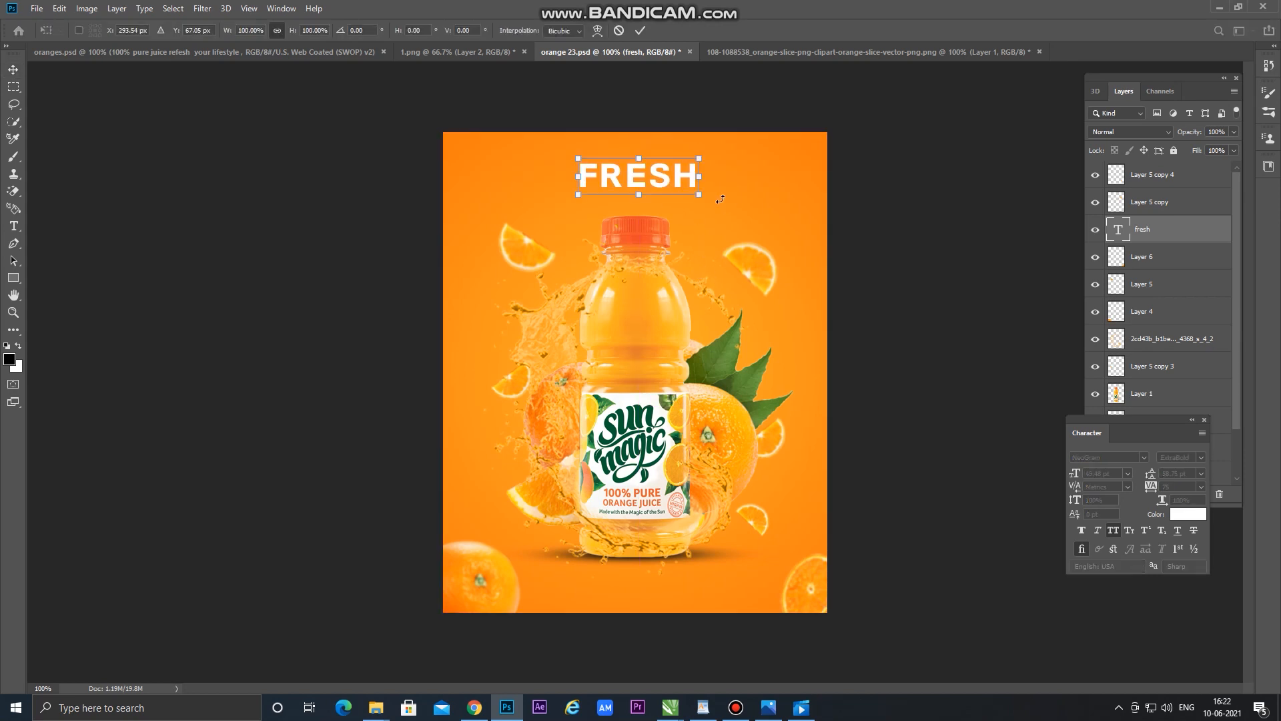
drag(700, 192, 715, 200)
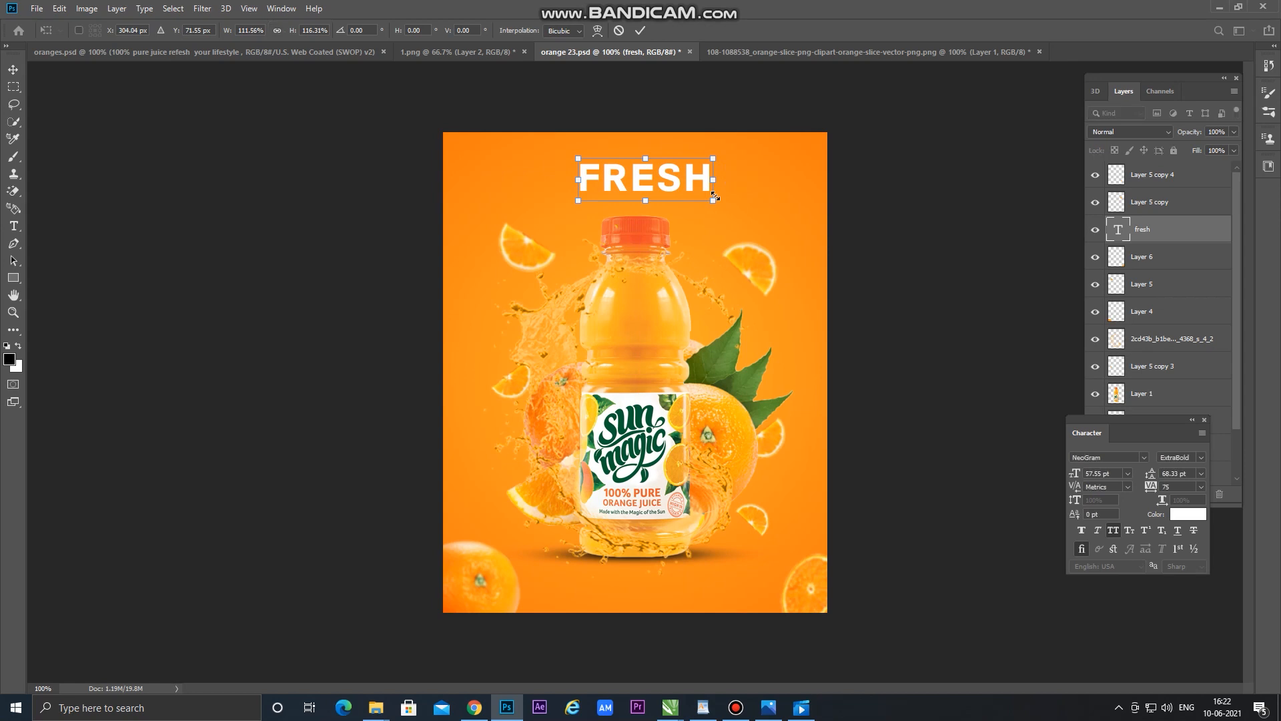
key(Return)
key(Left)
key(Left)
key(Left)
key(Left)
key(Left)
key(Left)
key(Left)
key(Left)
key(Left)
key(Left)
key(Left)
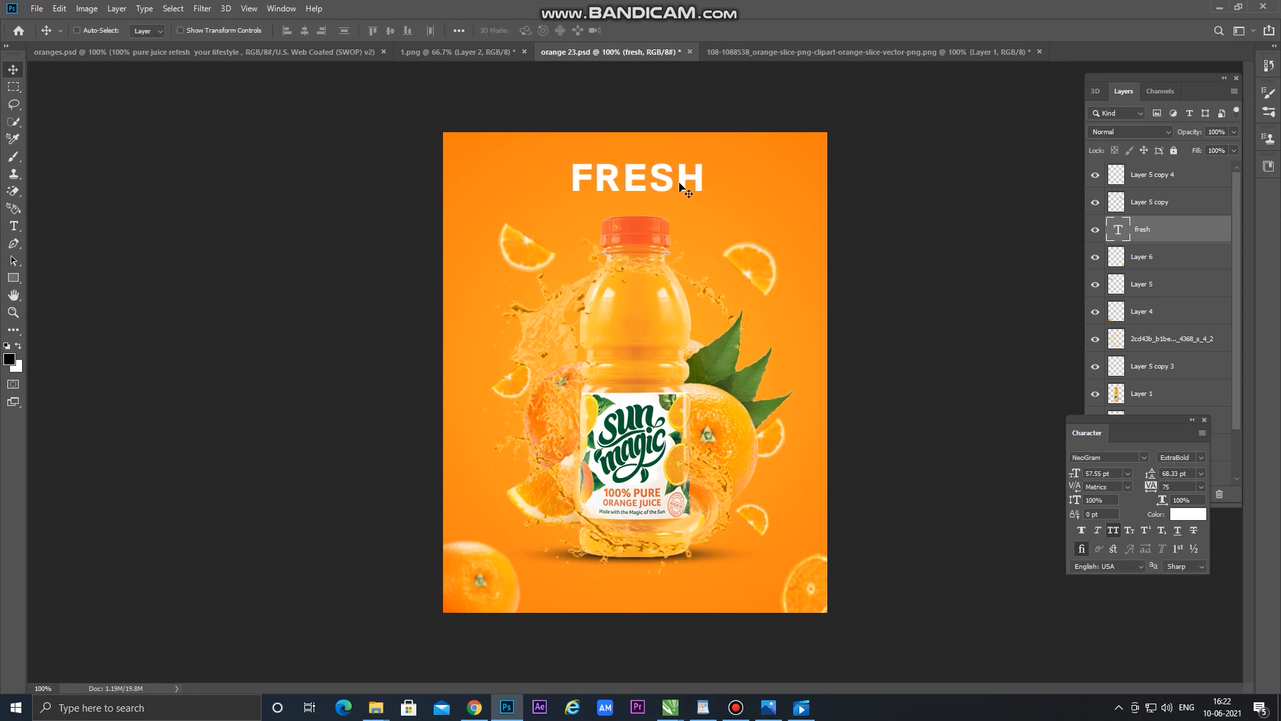
drag(673, 185, 672, 188)
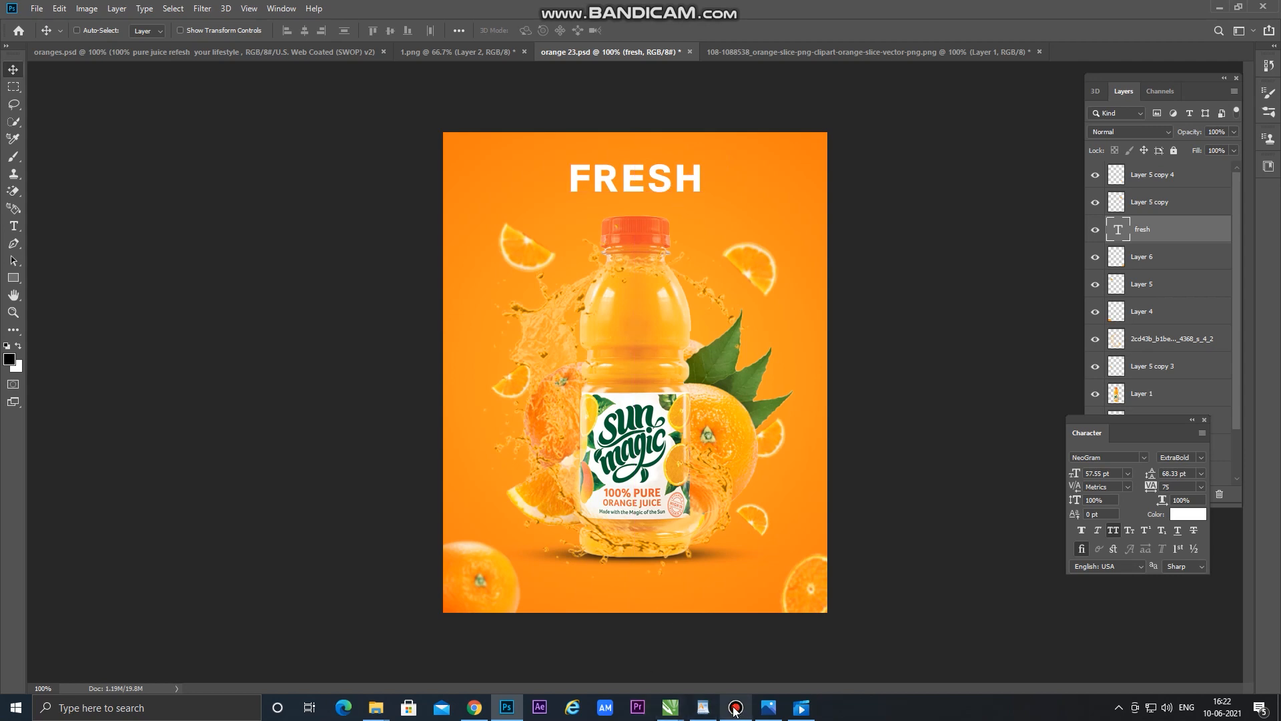
Add a text line reading ORANGE JUICE directly below the FRESH headline
click(13, 226)
click(523, 209)
text(ORANGE JUICE)
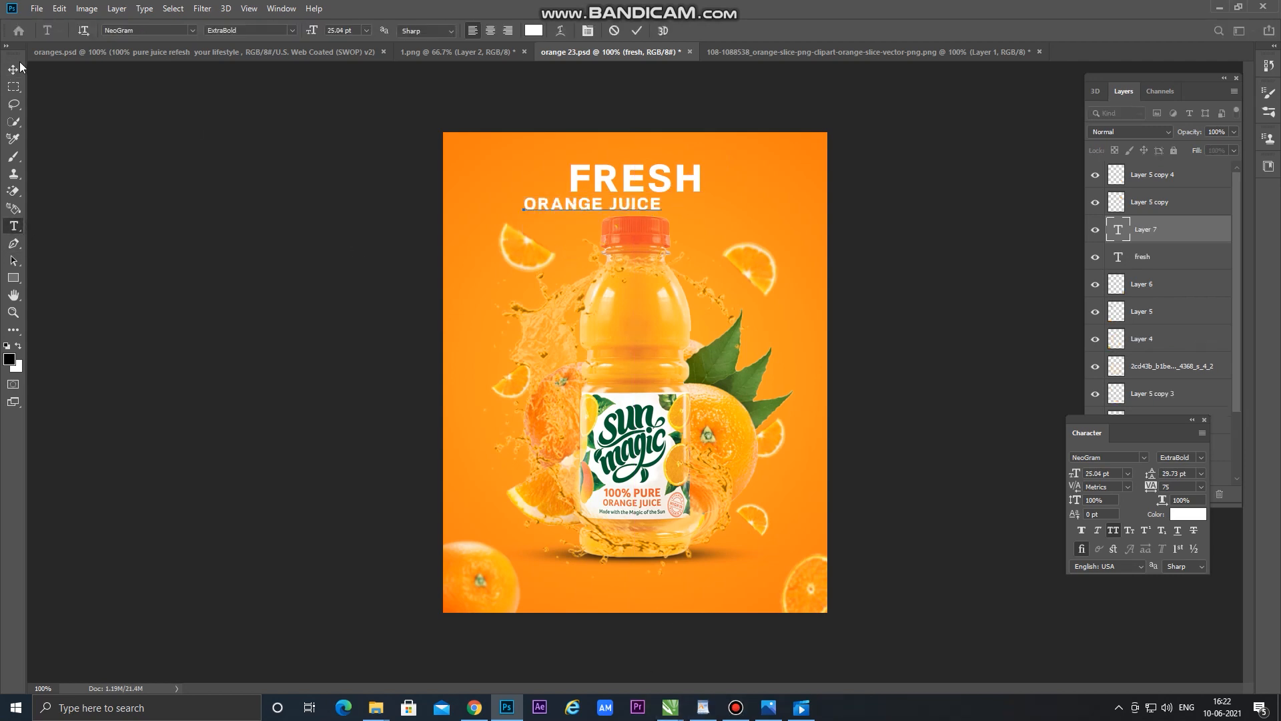
Set the ORANGE JUICE text's font to NeoGram Medium
key(ctrl+a)
click(135, 29)
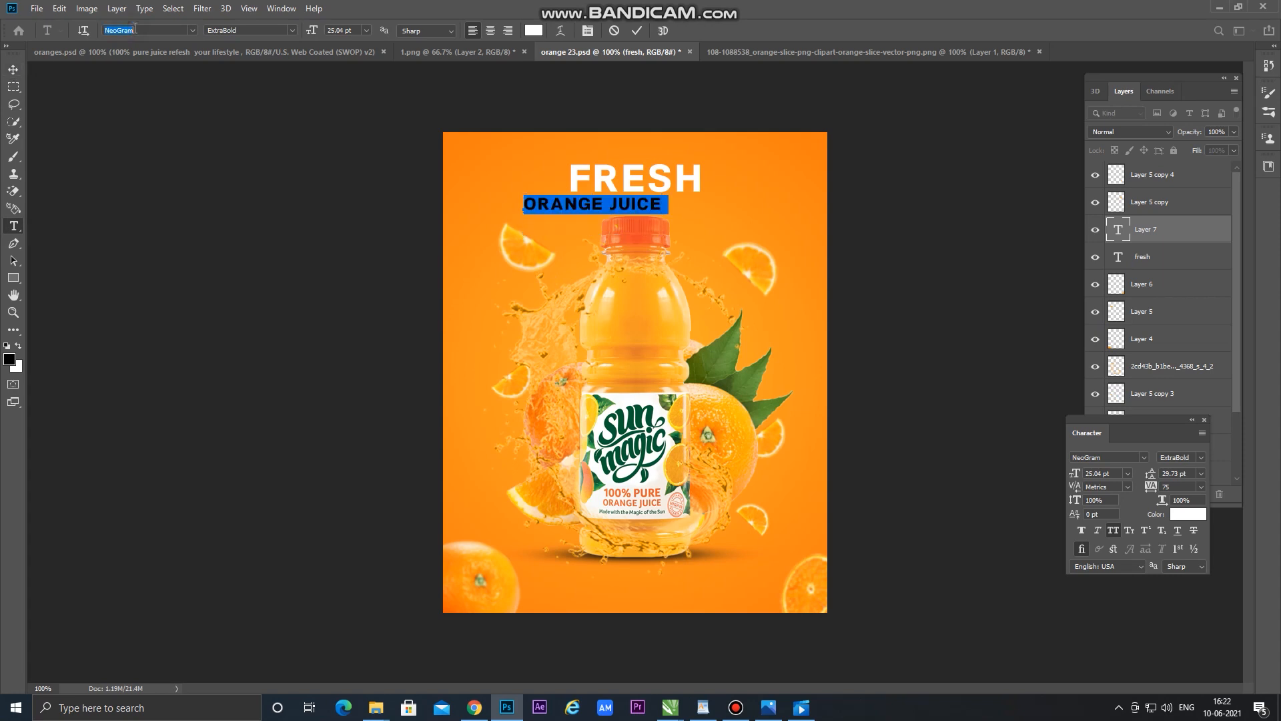
click(194, 30)
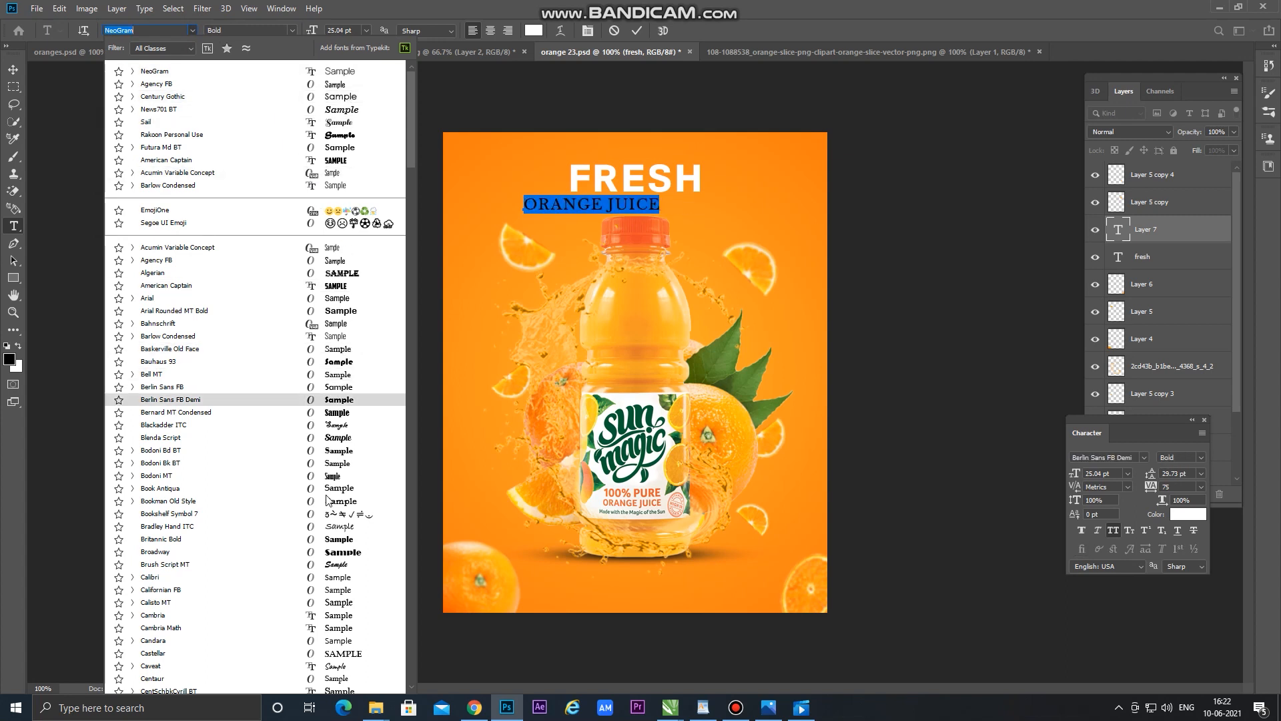
text(n)
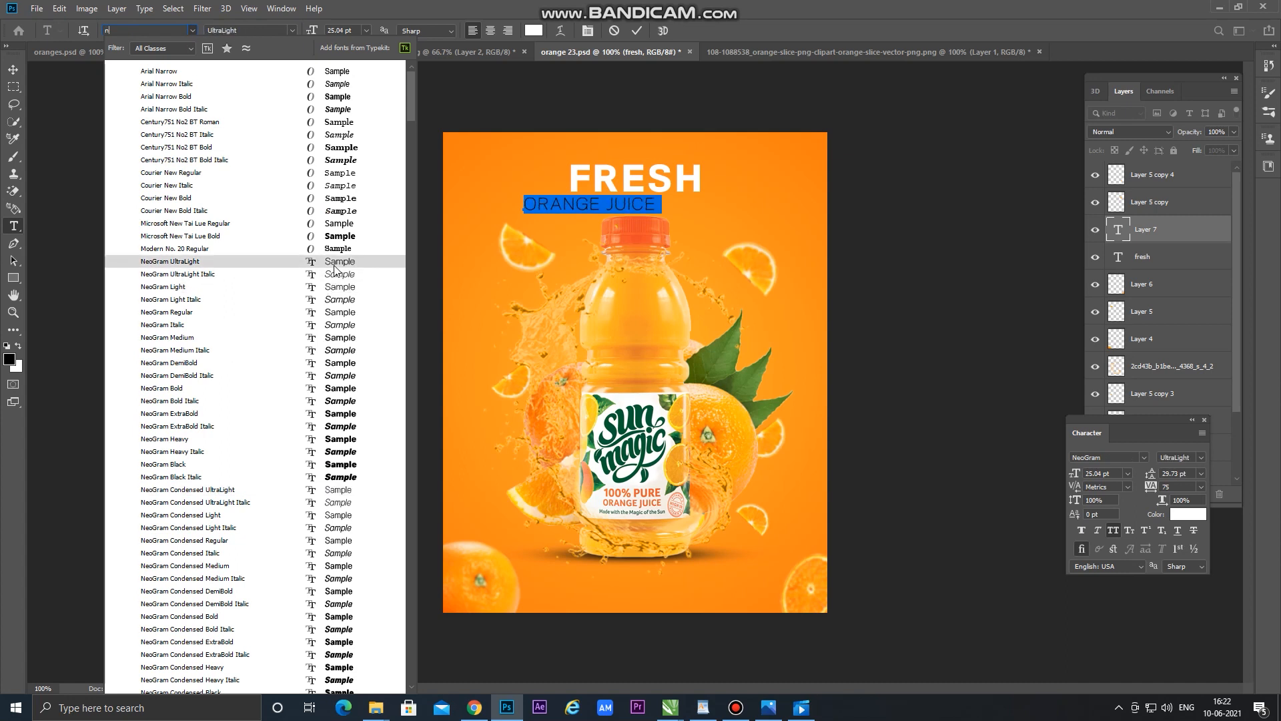
click(354, 344)
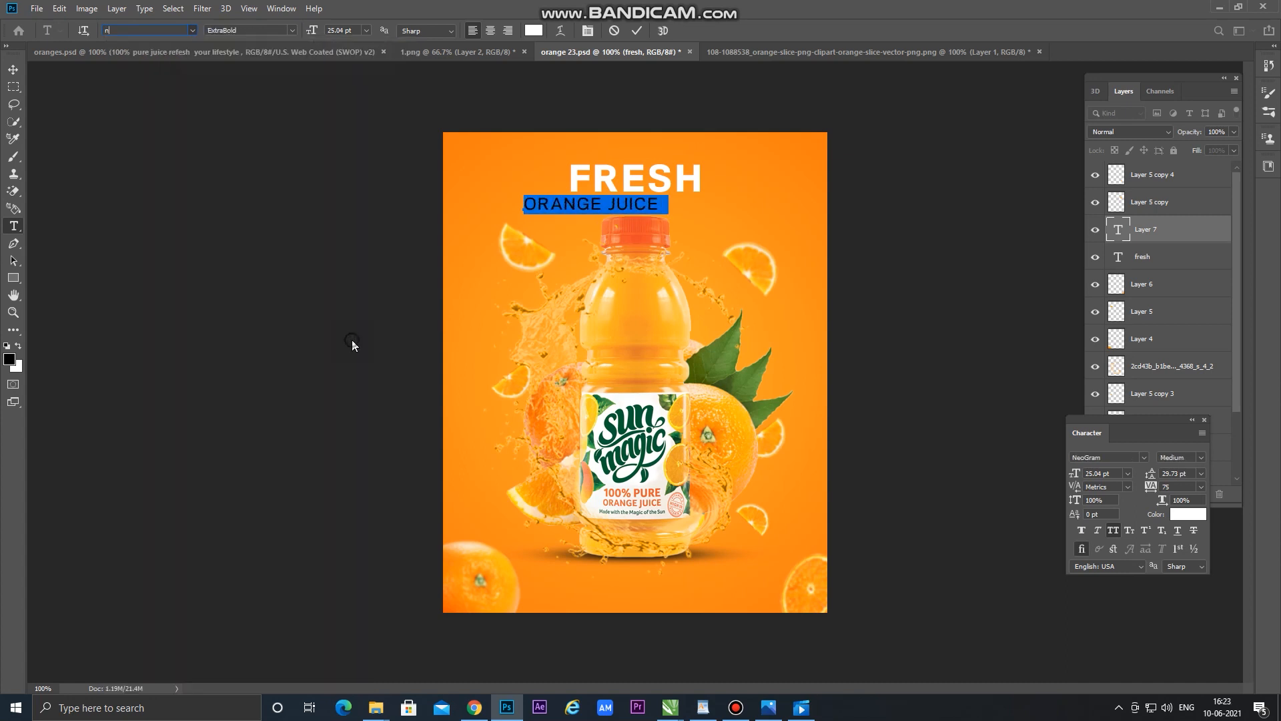
Place the ORANGE JUICE line directly beneath the FRESH headline and scale it down to about 20.96 pt
click(14, 69)
drag(639, 208, 679, 207)
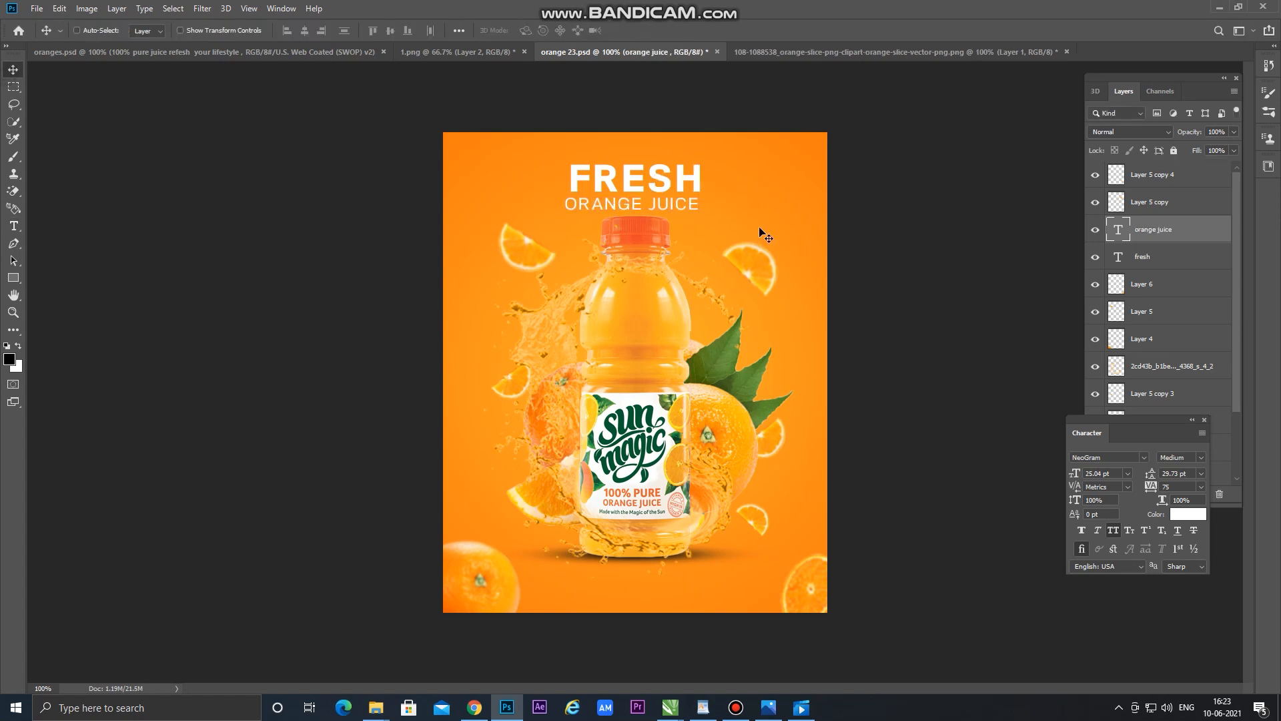
key(ctrl+t)
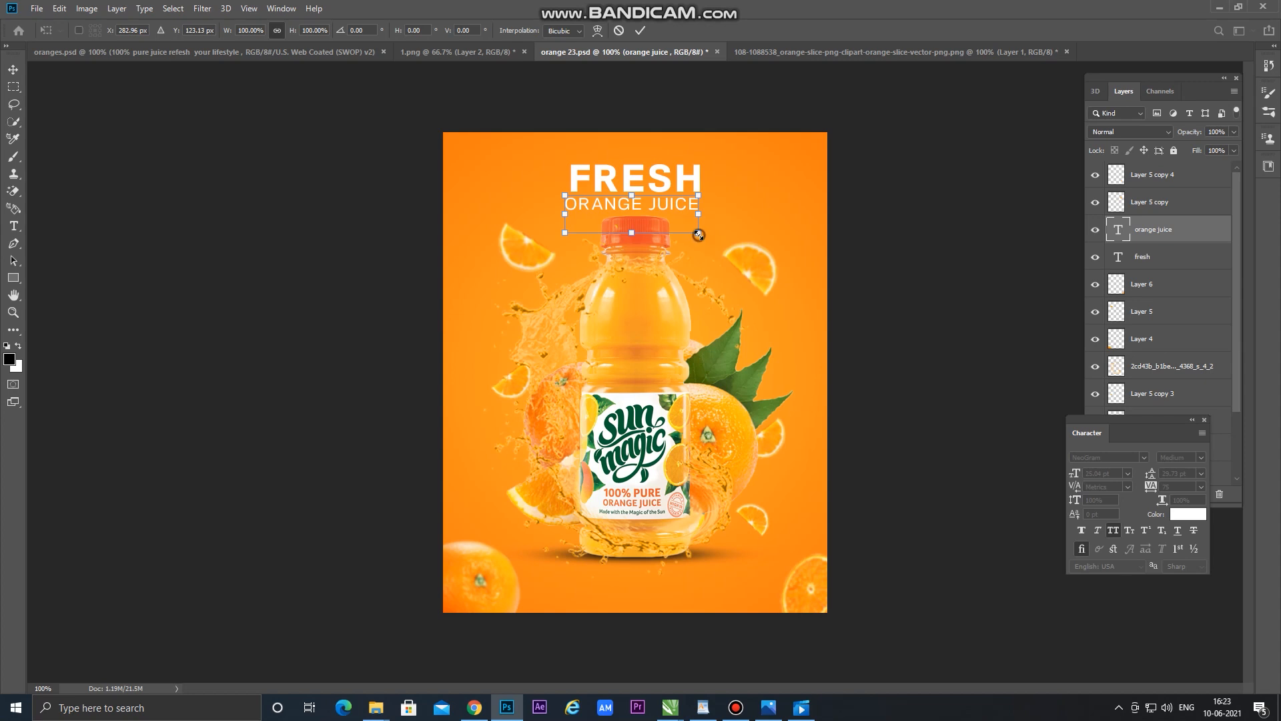
drag(699, 235, 679, 227)
key(Return)
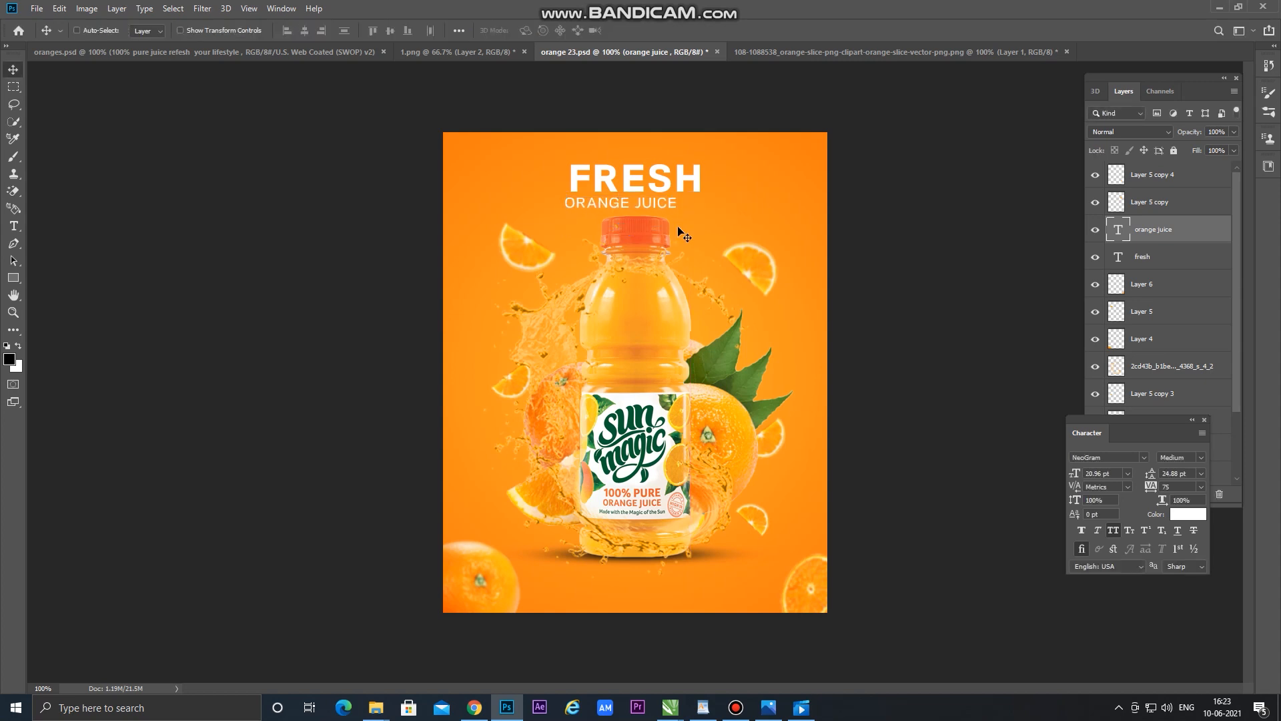
Nudge the ORANGE JUICE line right until it sits centred under the FRESH headline
key(Right)
key(Right)
key(Right)
key(Right)
key(Right)
key(Right)
key(Right)
key(Right)
key(Right)
key(Right)
key(Right)
key(Right)
key(Right)
key(Right)
key(Right)
key(Right)
key(Right)
key(Right)
key(Right)
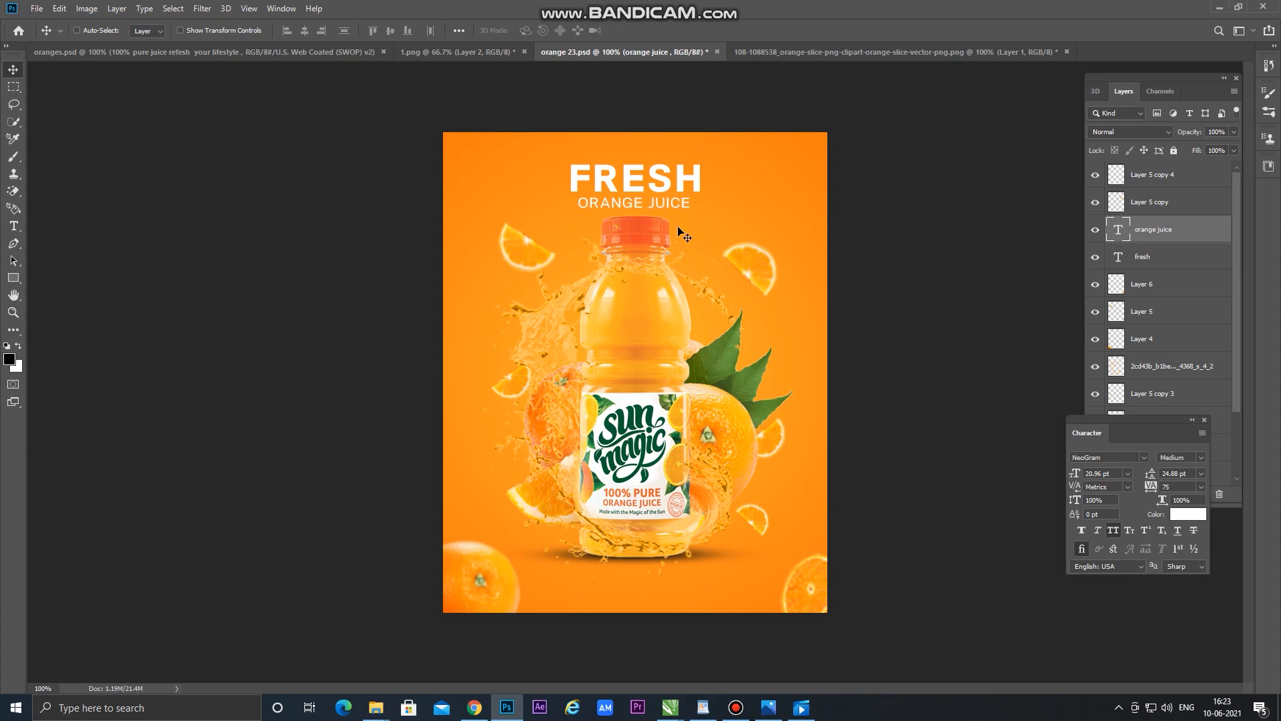
key(Left)
key(Left)
key(Left)
key(Right)
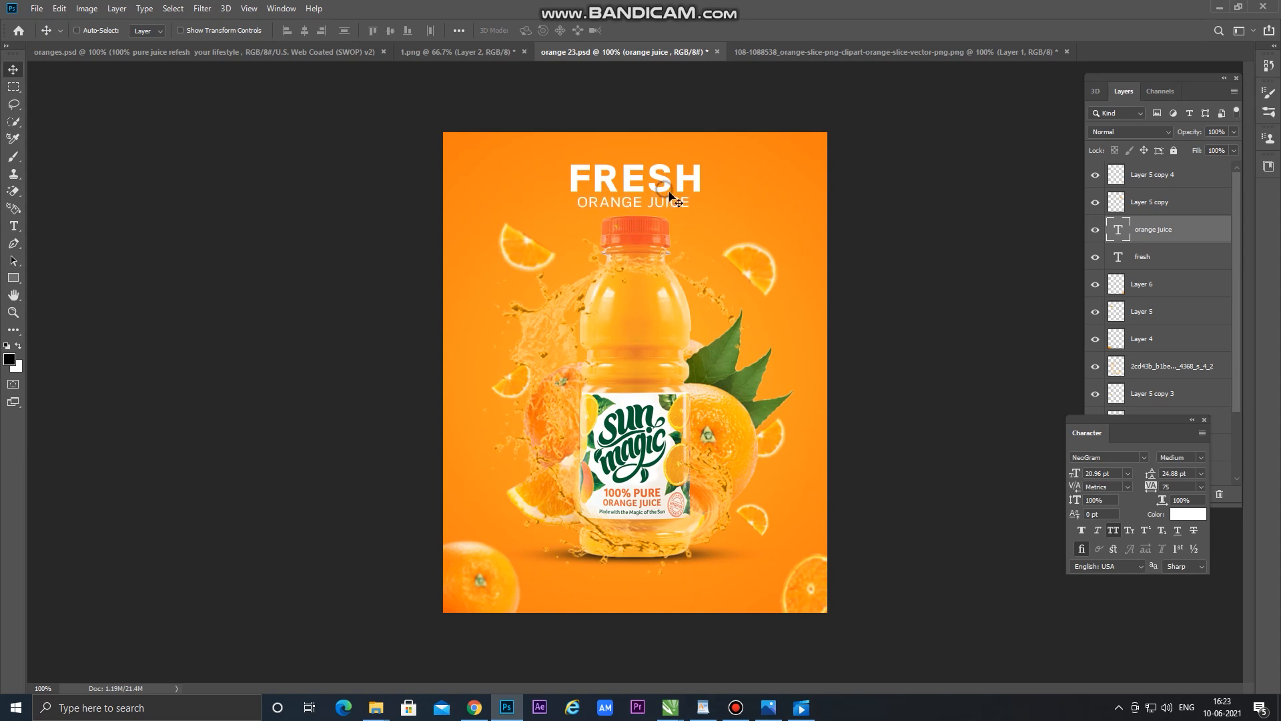
Shift the FRESH headline and the ORANGE JUICE line slightly upward, away from the bottle cap
click(1177, 255)
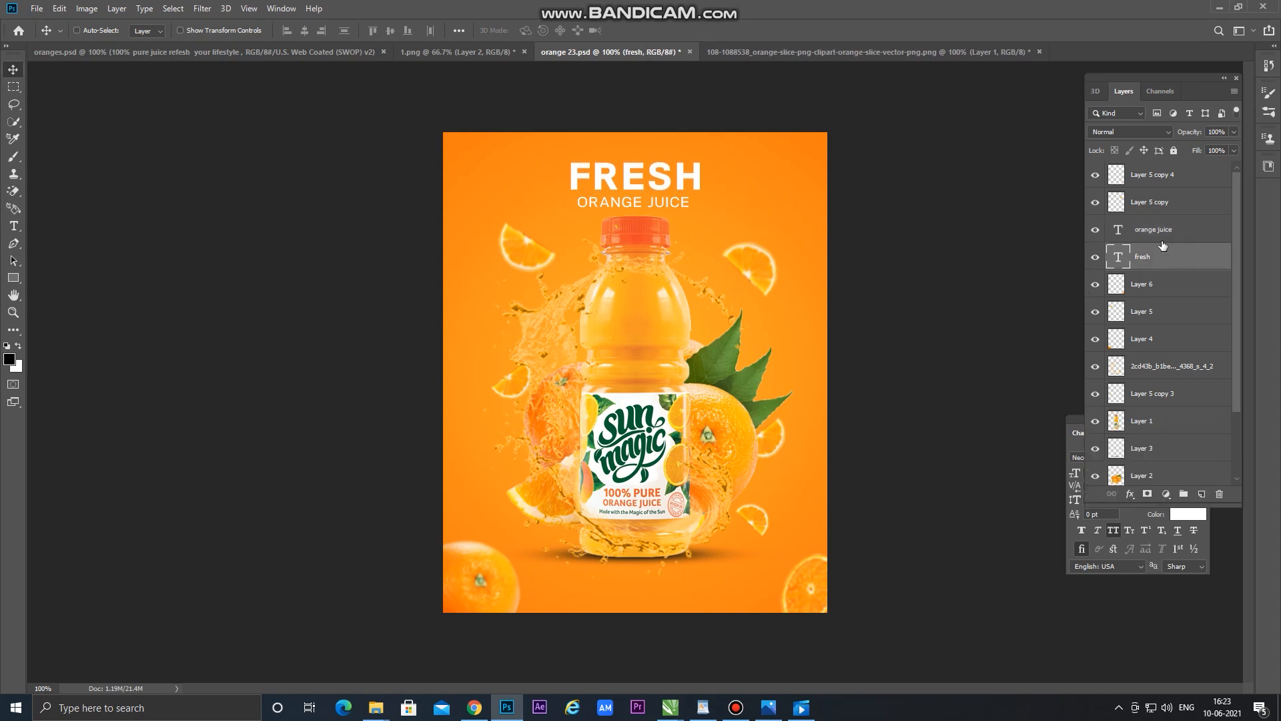
click(1164, 241)
key(Up)
key(Up)
key(Up)
key(Up)
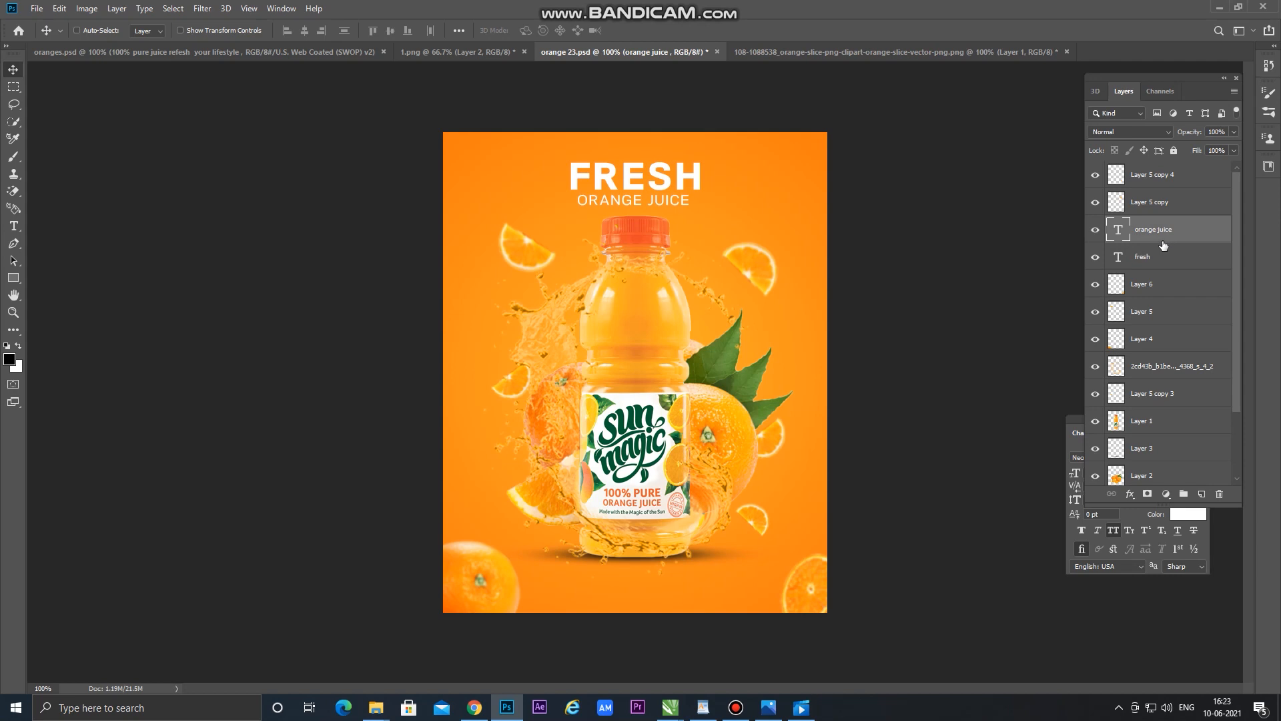
Scale the ORANGE JUICE line up to about 107.74% and nudge it left to centre it under FRESH
key(ctrl+t)
drag(692, 226, 702, 232)
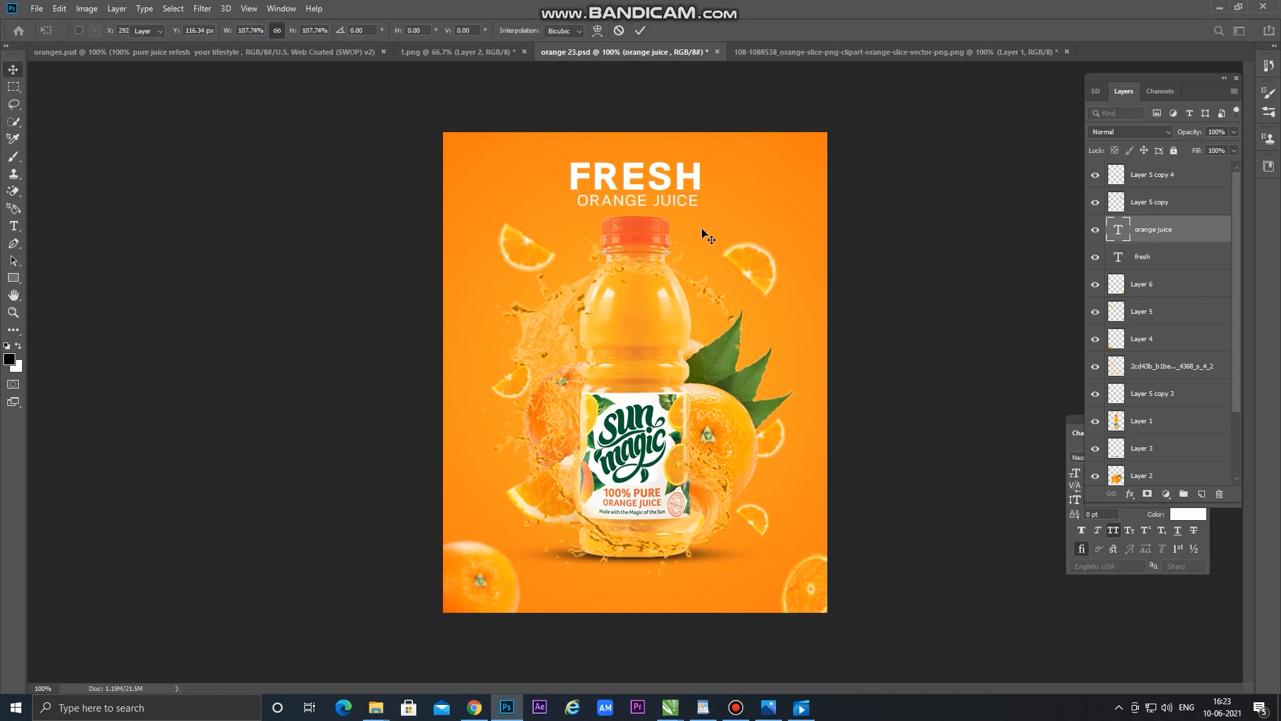
key(Return)
key(Left)
key(Left)
key(Left)
key(Left)
key(Left)
key(Left)
key(Left)
key(Down)
key(Right)
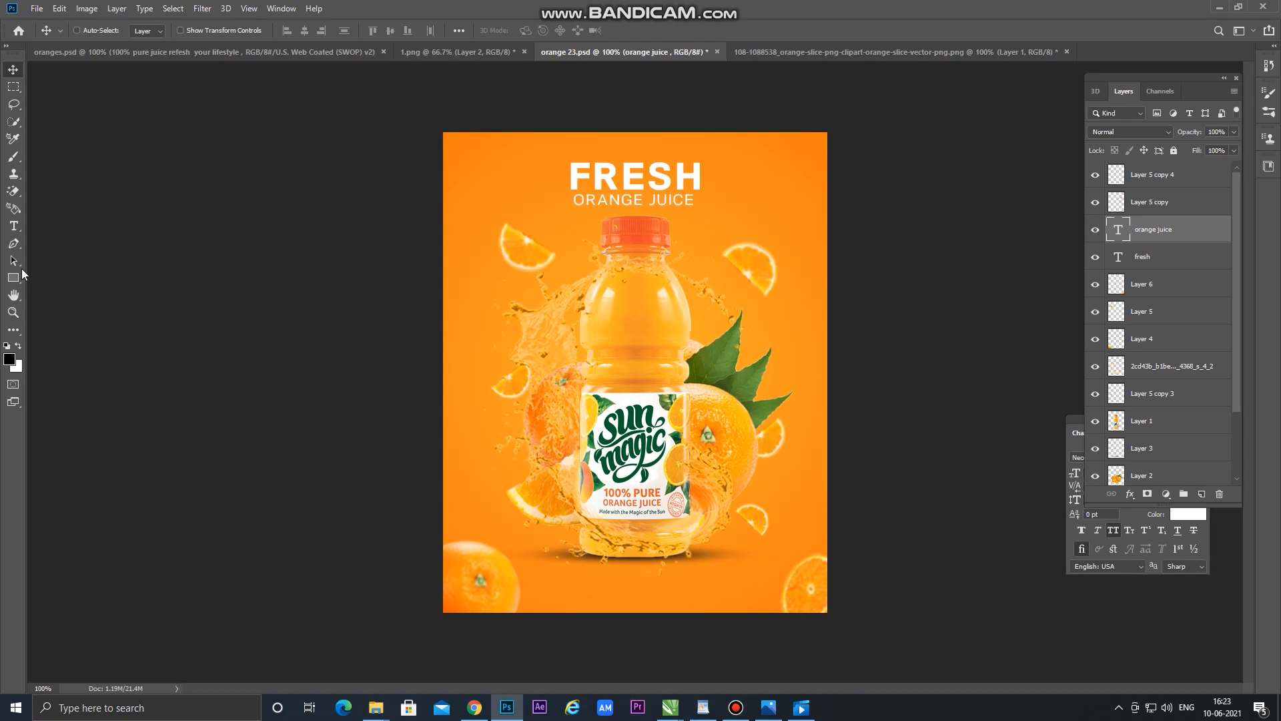
Add a text line reading 100% PURE JUICE below the bottle and scale it down to a small centred slogan
click(13, 226)
click(562, 582)
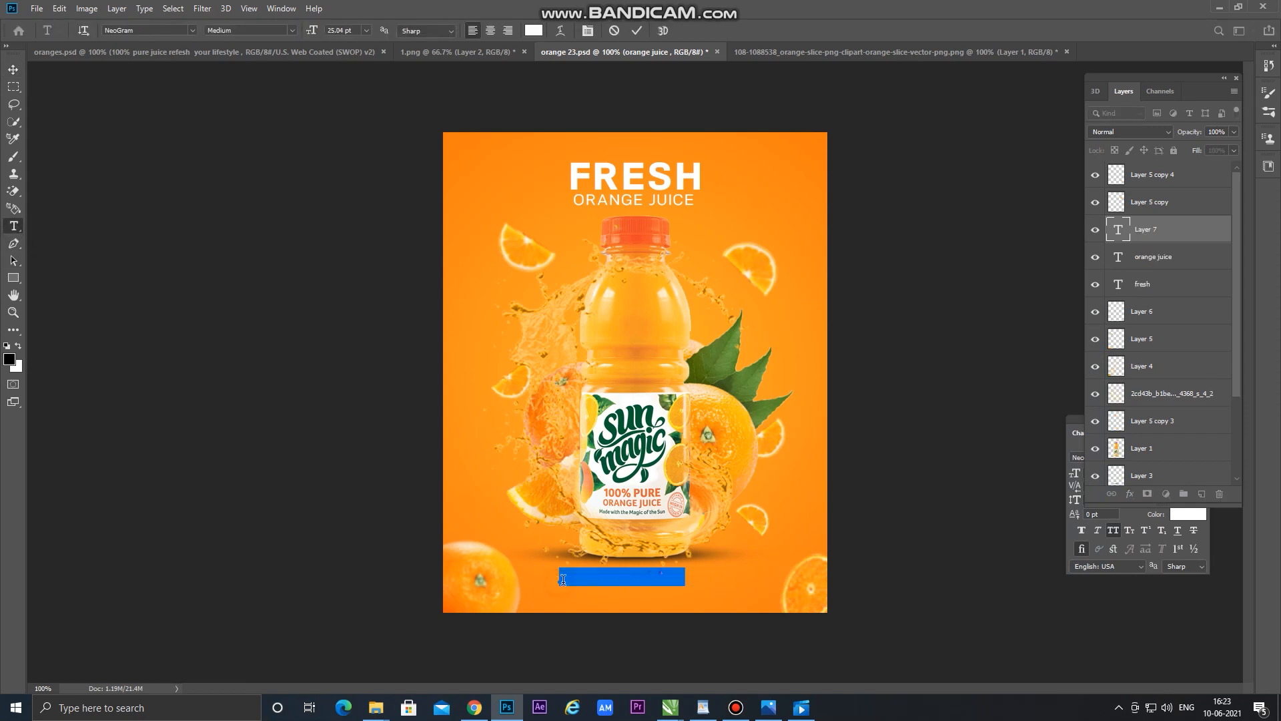
text(100% pure juice)
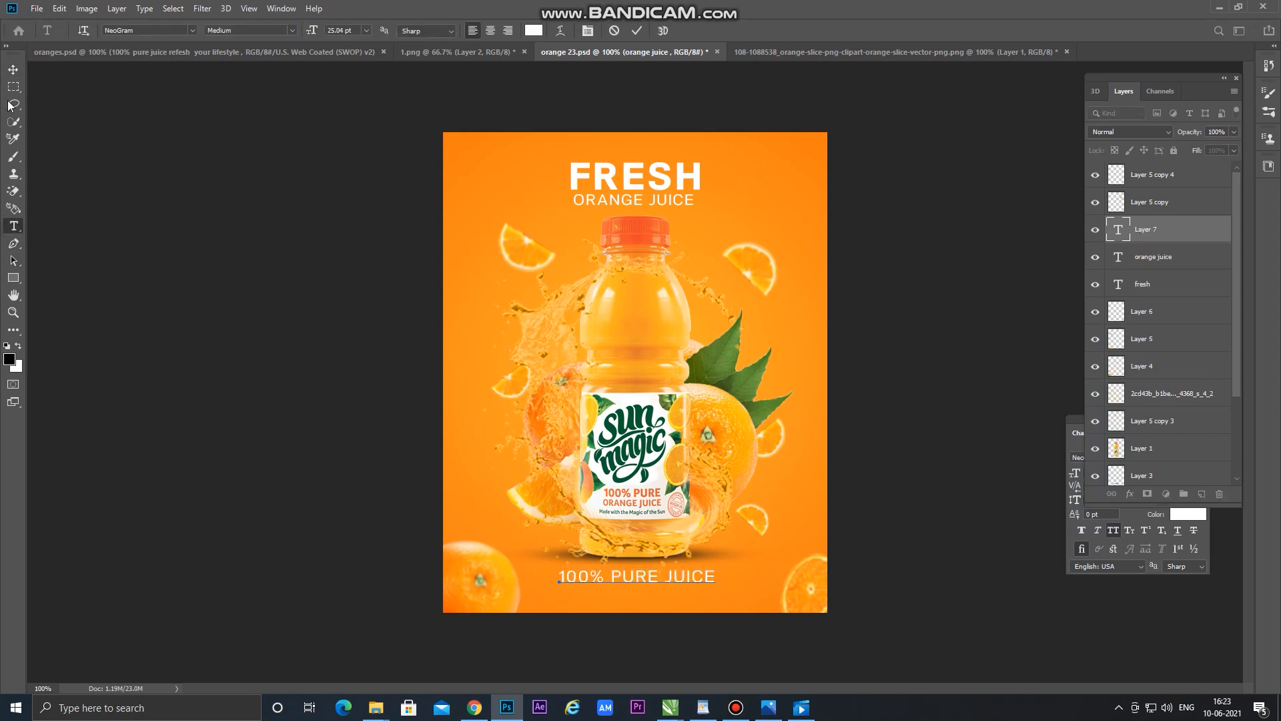
click(13, 70)
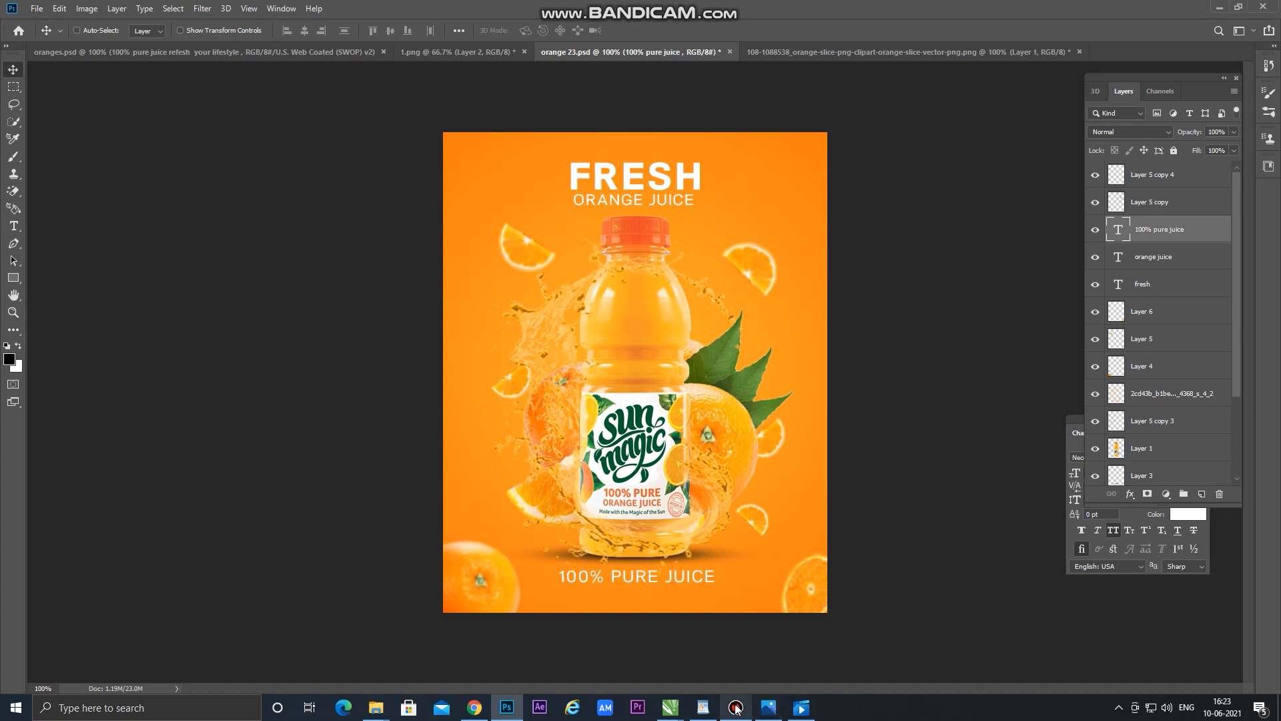
key(ctrl+t)
drag(718, 586, 666, 585)
key(Return)
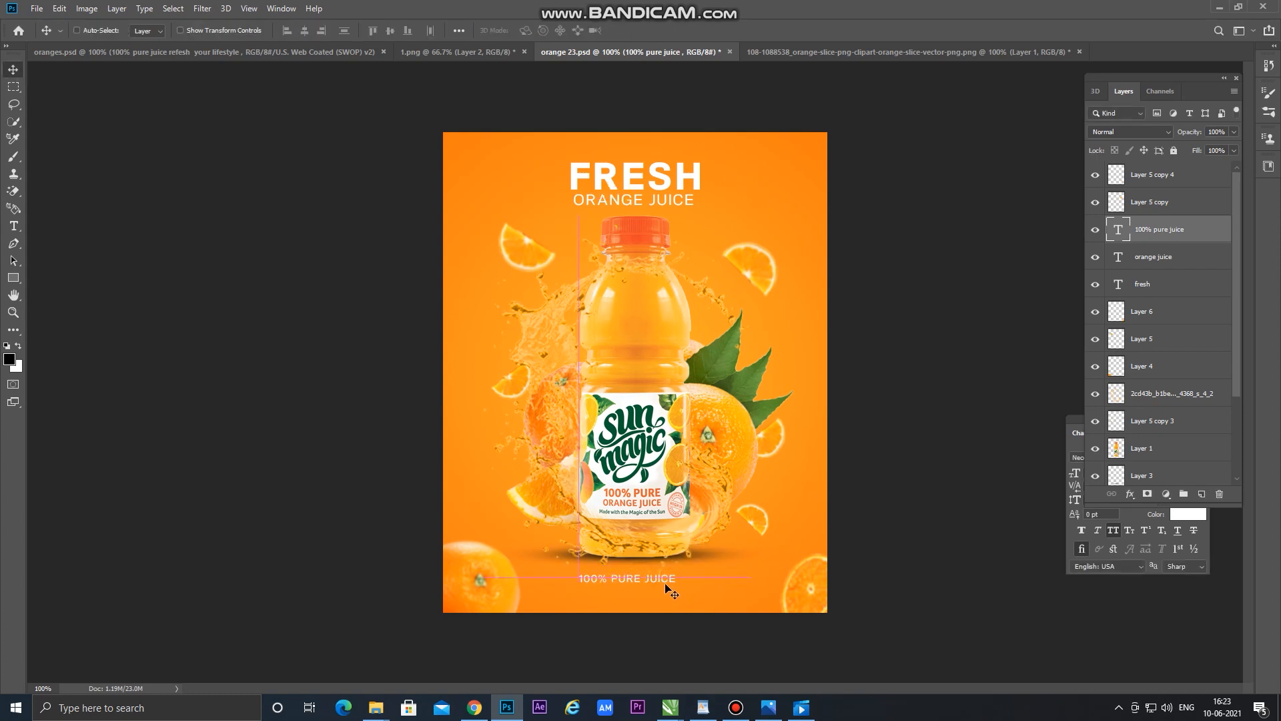
Duplicate the 100% PURE JUICE line just below itself and change the copy's text to REFESH YOUR LIFESTYLE
key(ctrl+j)
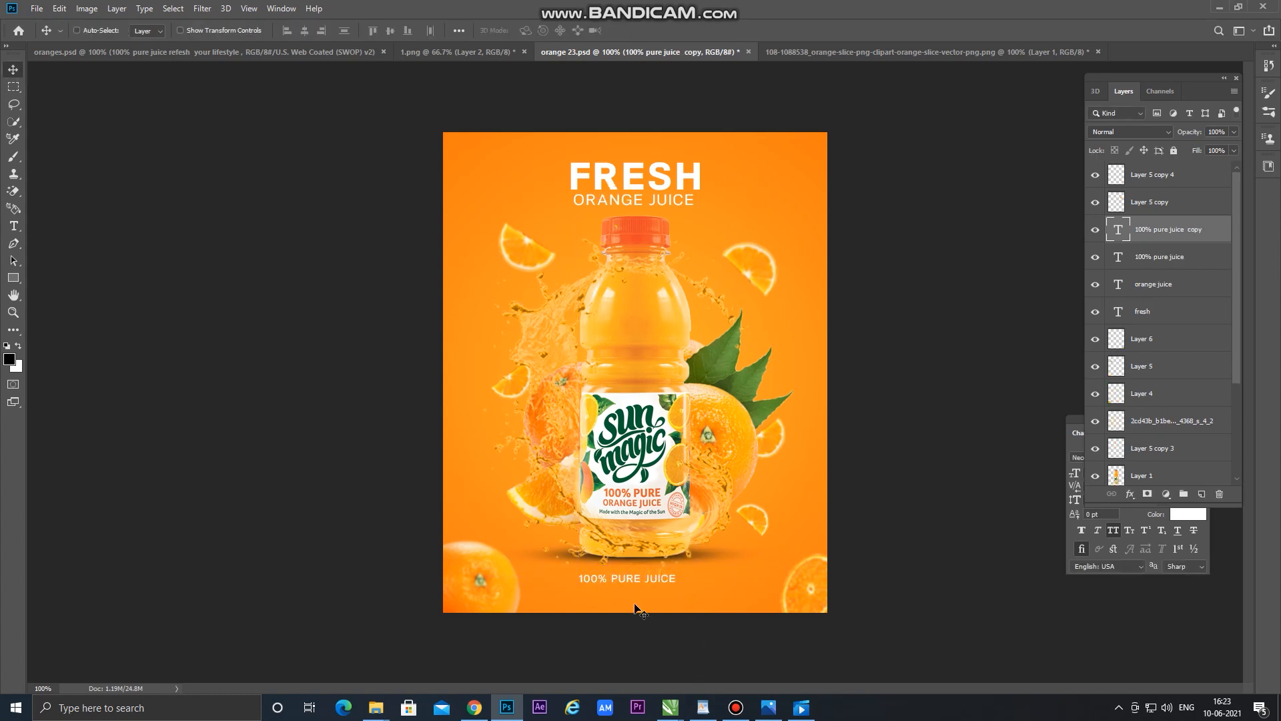
drag(630, 586, 628, 599)
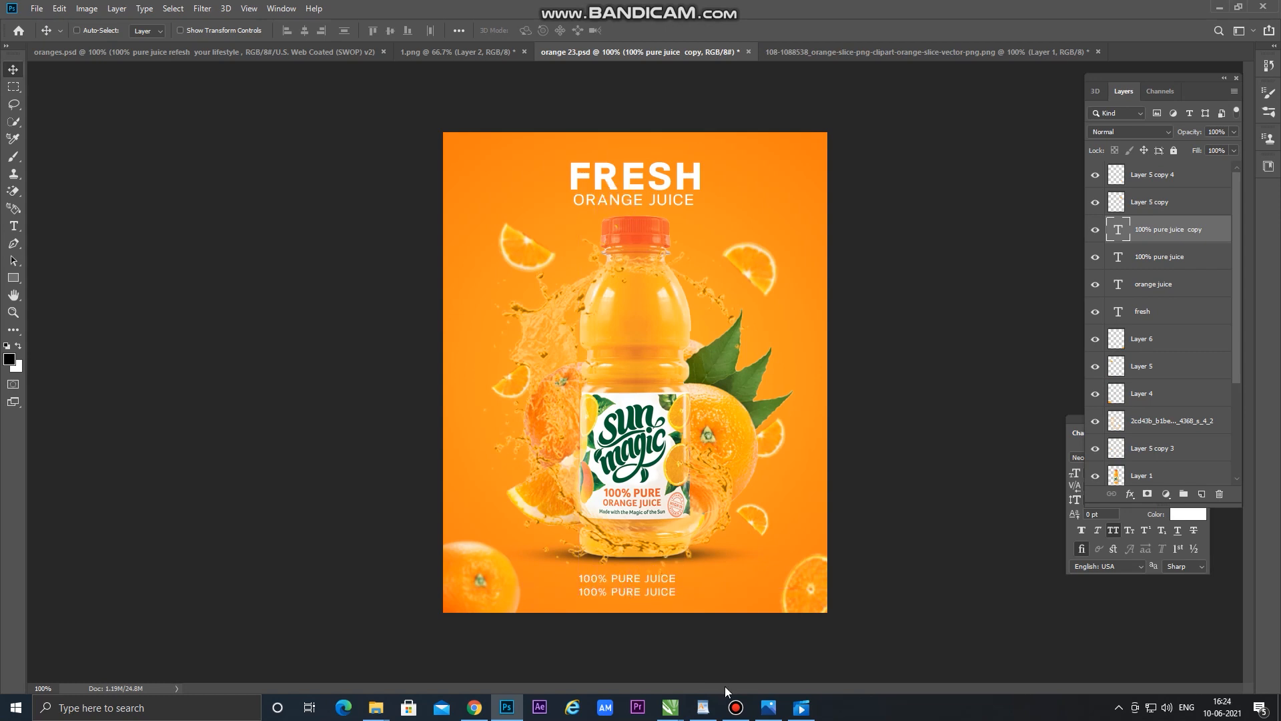
click(13, 226)
click(640, 590)
text(refesh your lifestyle)
click(13, 69)
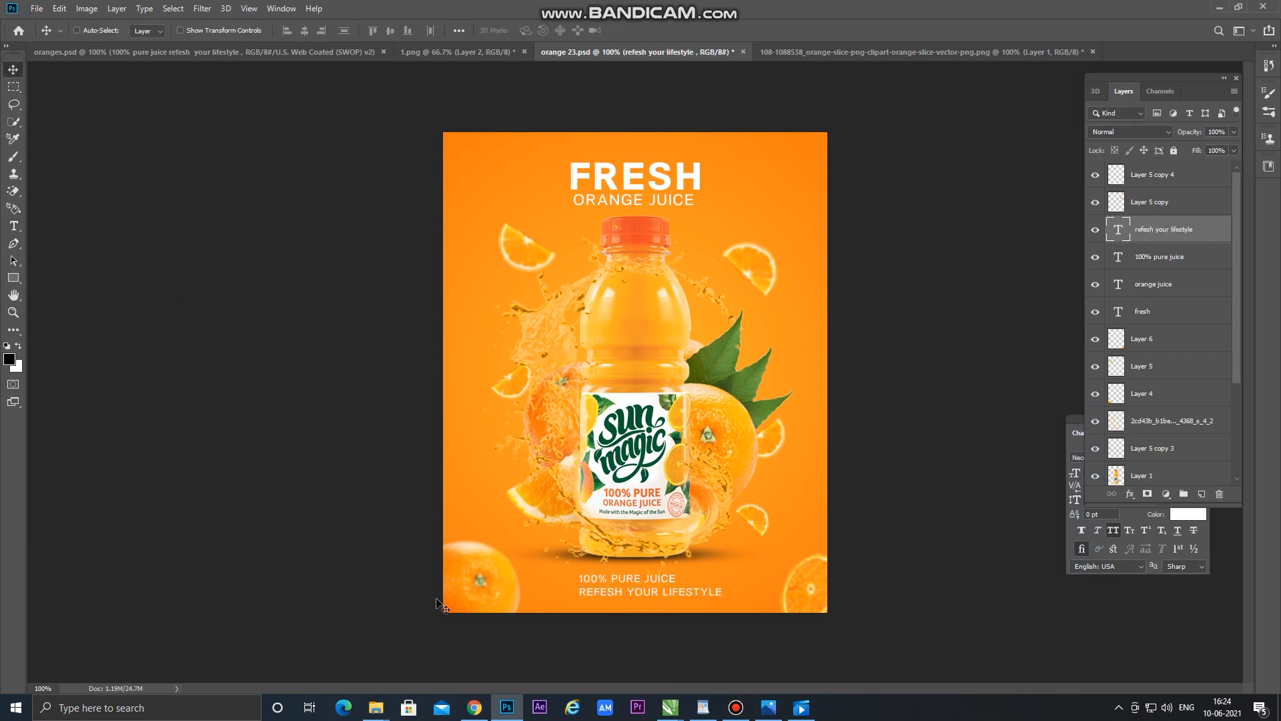
Shift the REFESH YOUR LIFESTYLE line left and the 100% PURE JUICE line right to centre both below the bottle
drag(595, 594, 583, 594)
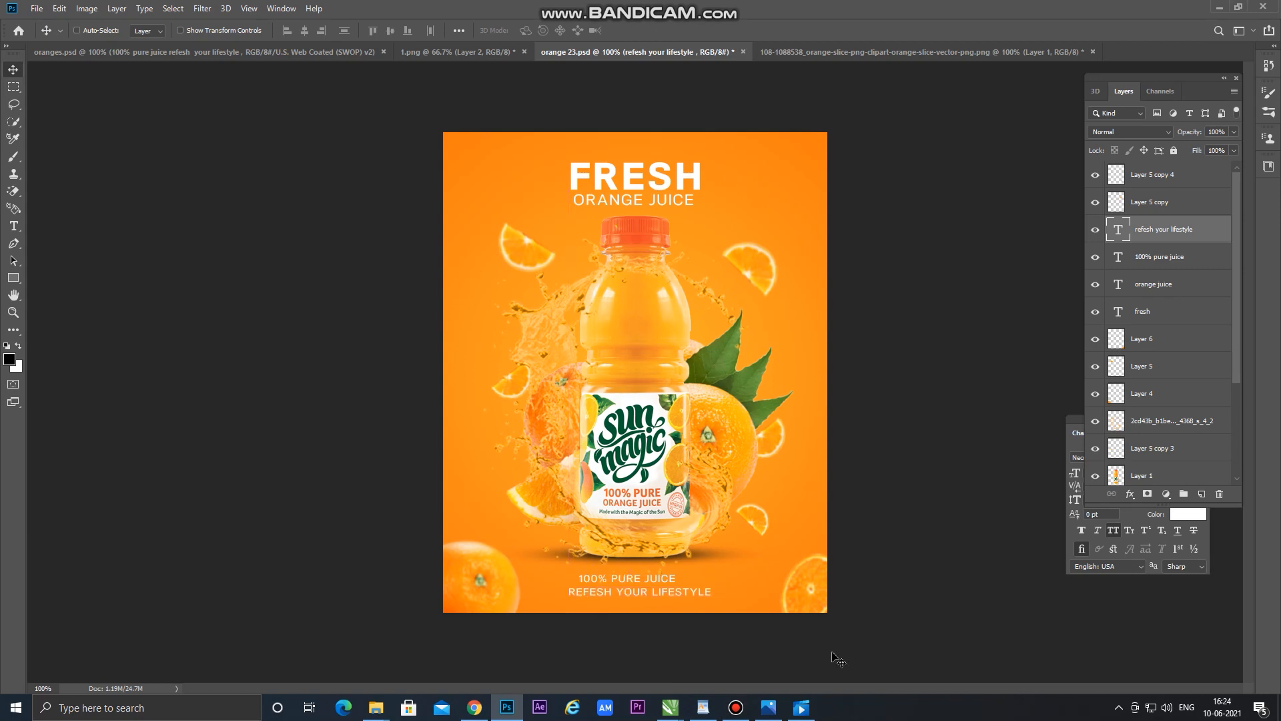
key(Left)
key(Left)
key(Left)
key(Left)
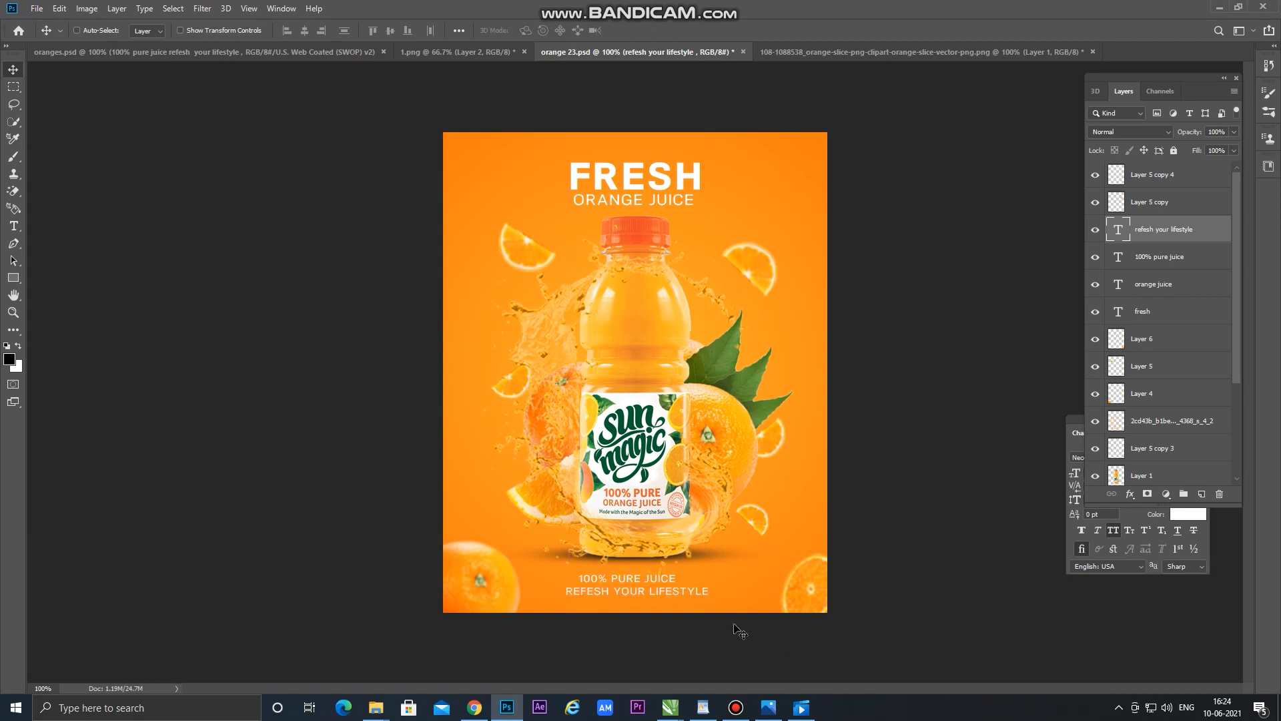
click(1183, 267)
key(Right)
key(Right)
key(Right)
key(Right)
key(Right)
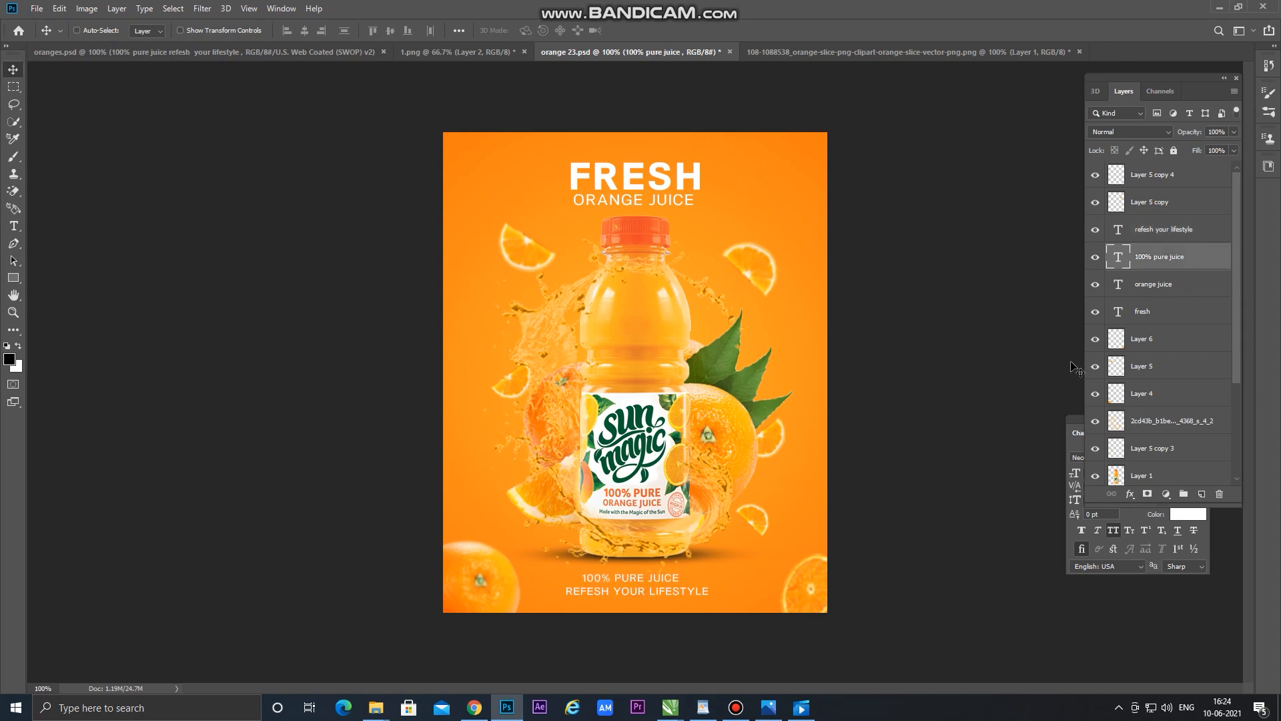
Scale the REFESH YOUR LIFESTYLE line down to about 80.10% and nudge it back under 100% PURE JUICE
key(ctrl+t)
key(Return)
click(1158, 285)
click(1162, 230)
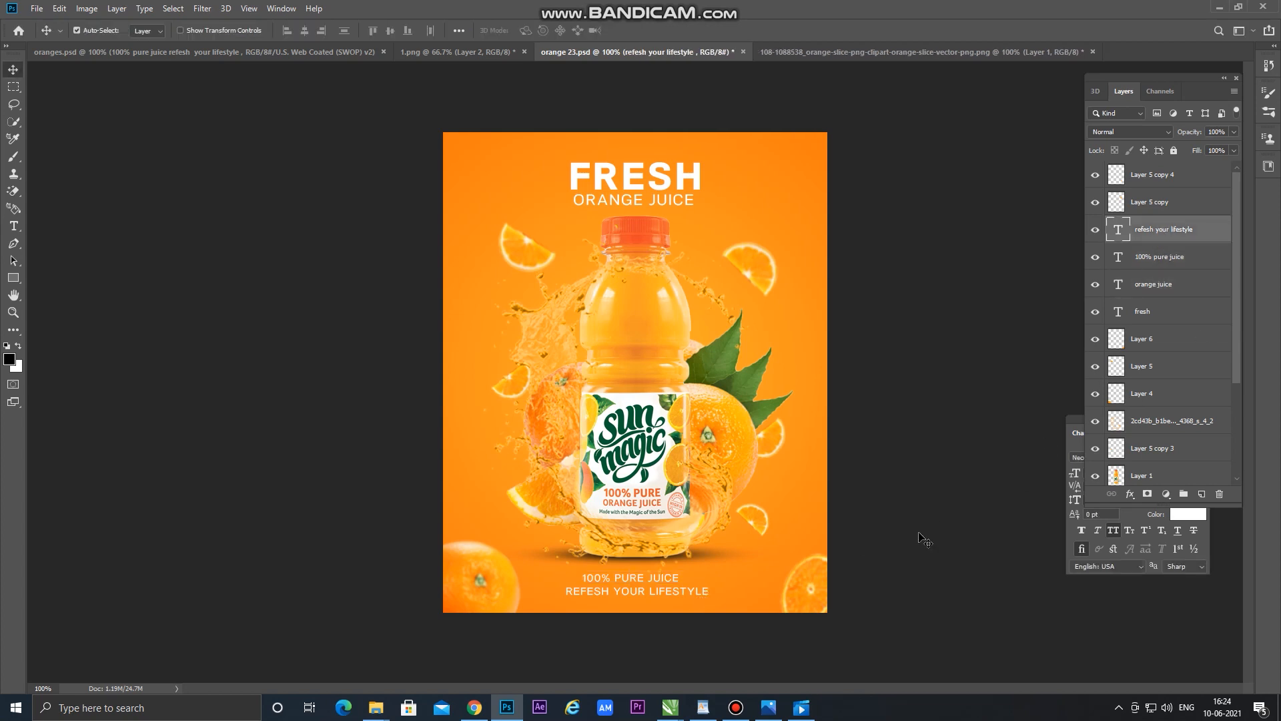
key(ctrl+t)
mouse_move(714, 600)
mouse_down()
mouse_move(681, 599)
mouse_move(694, 598)
mouse_up()
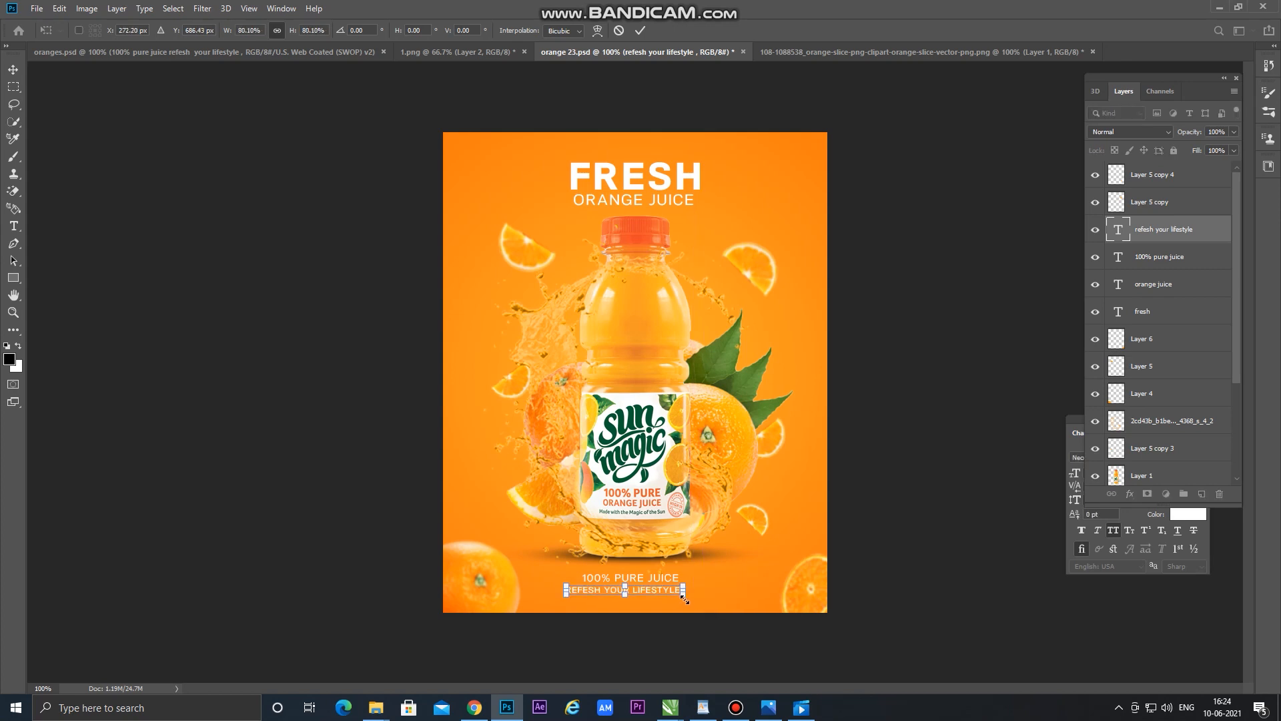
key(Return)
key(Left)
key(Left)
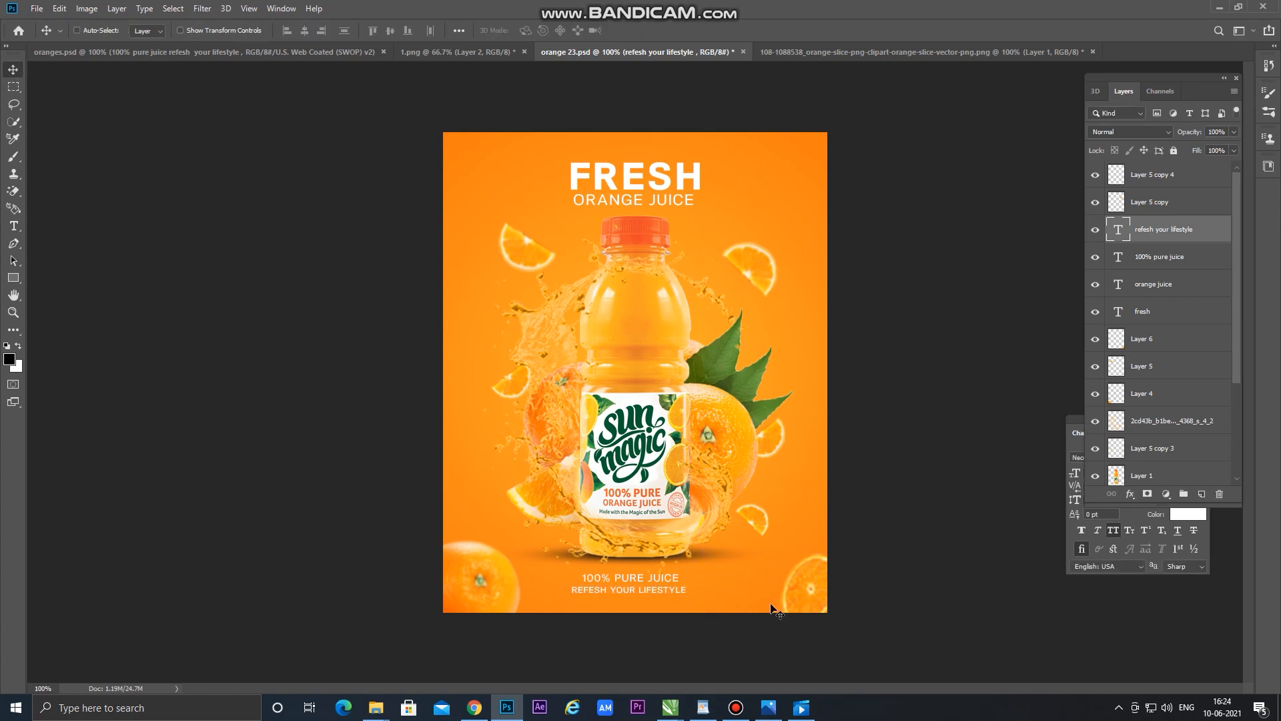
key(Right)
key(Right)
key(Right)
Scale the 100% PURE JUICE line up to about 109.60% and nudge it left and down to centre it over the lower slogan
click(1159, 261)
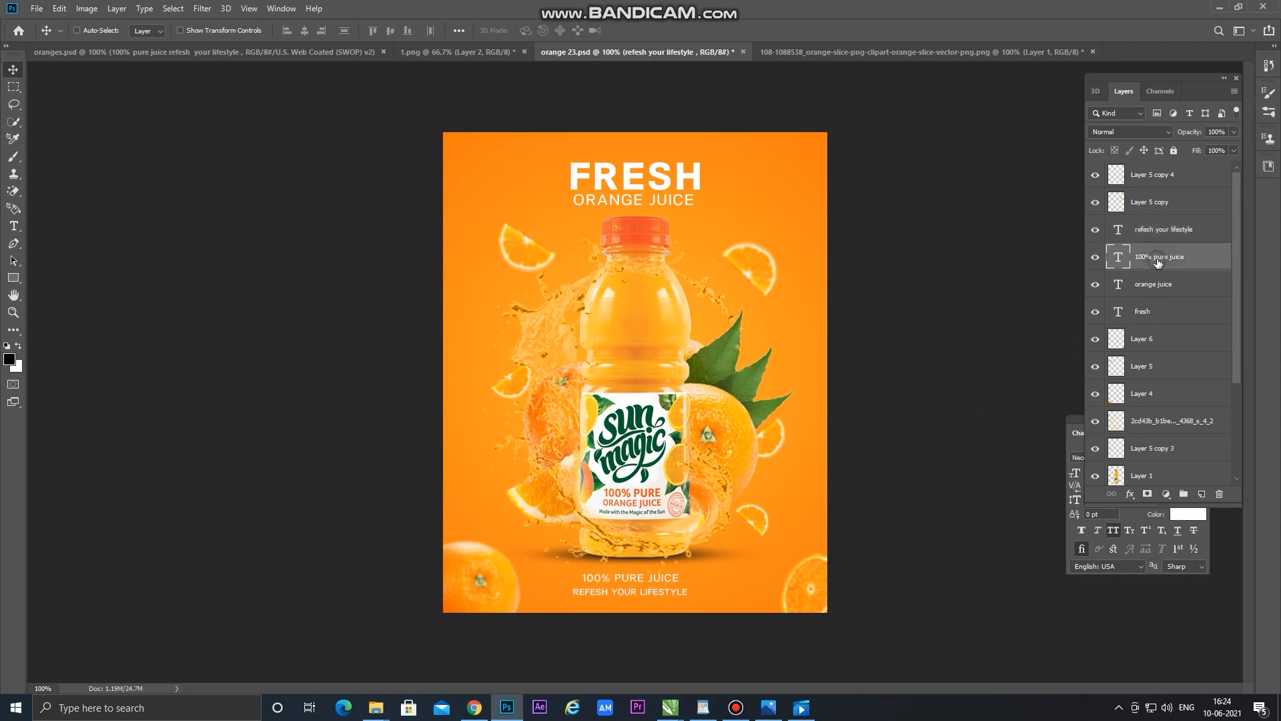
key(ctrl+t)
drag(685, 572, 694, 567)
key(Left)
key(Left)
key(Left)
key(Left)
key(Left)
key(Left)
key(Left)
key(Down)
key(Down)
key(Down)
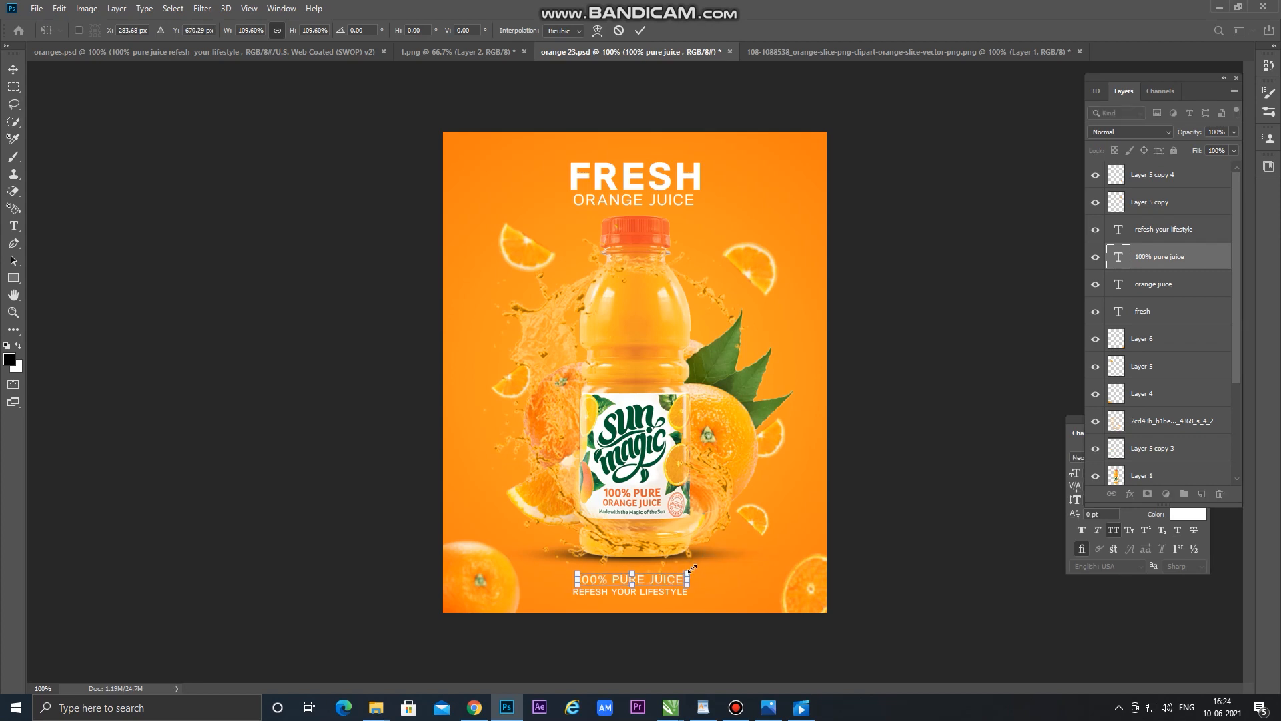
key(Return)
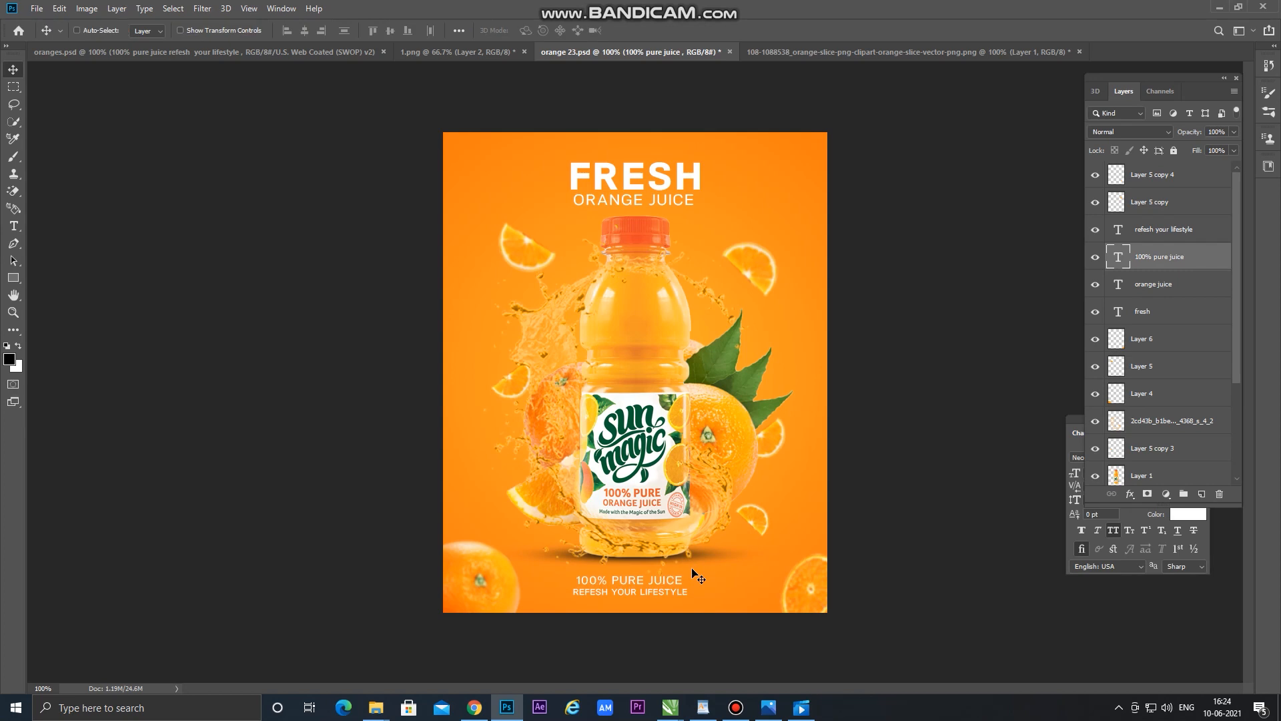
key(Left)
Revert the poster to its last saved version and save it as orange 24 in Photoshop format in the orange folder
click(37, 9)
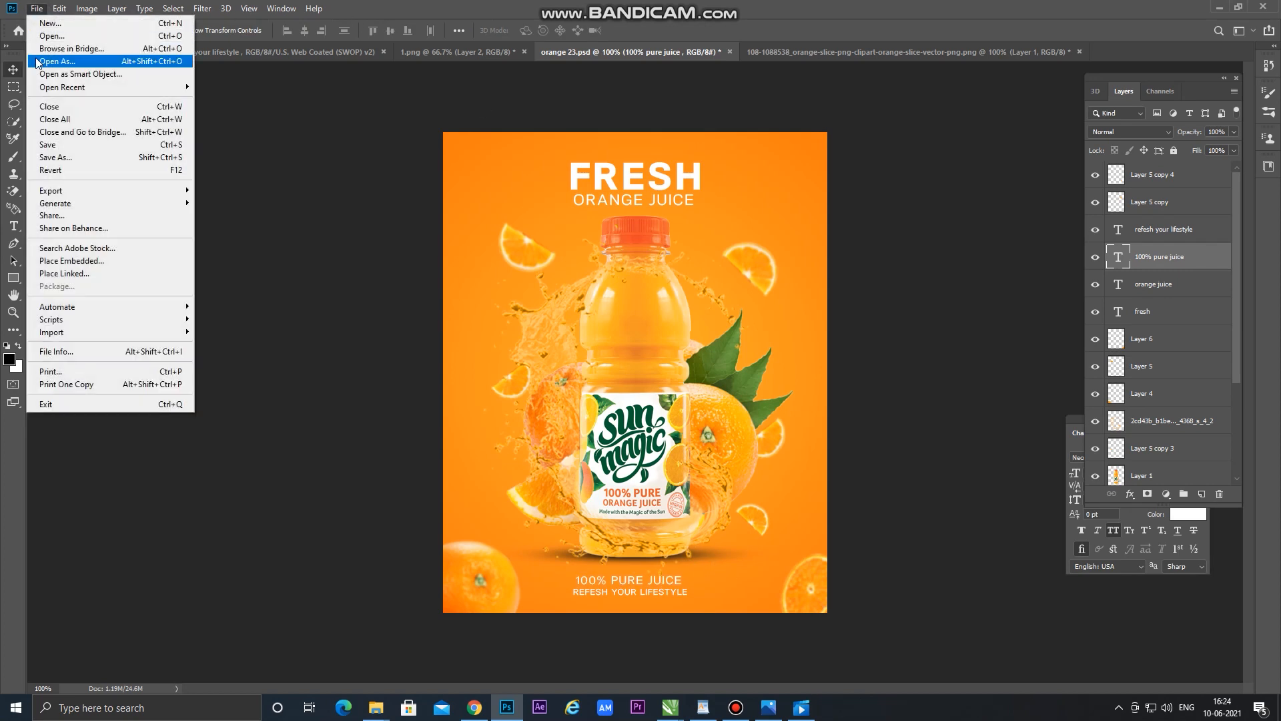
click(96, 170)
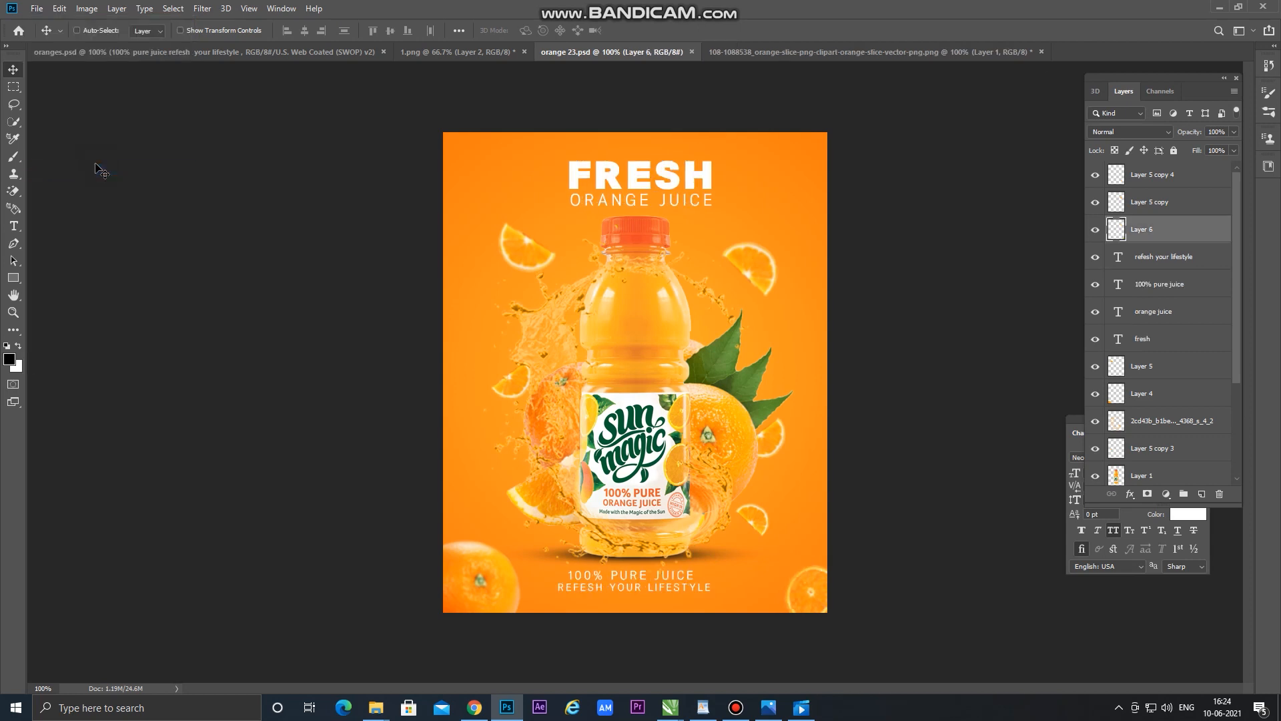
click(37, 9)
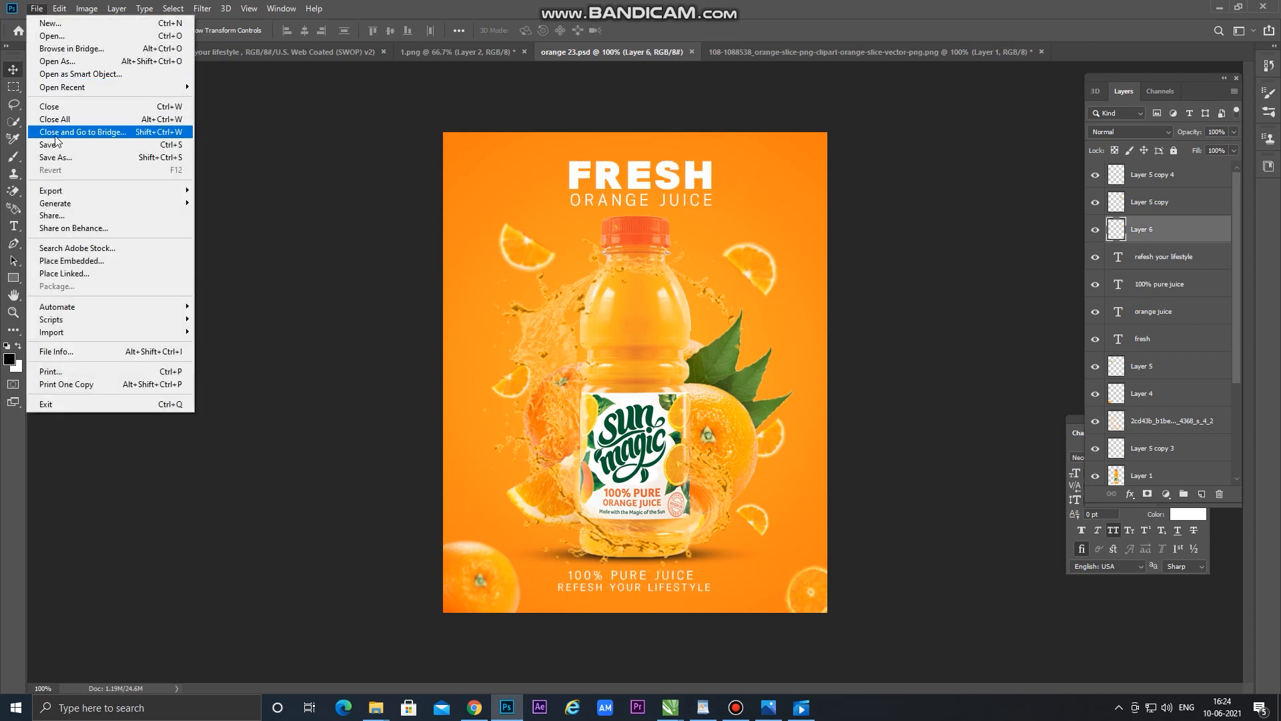
click(56, 157)
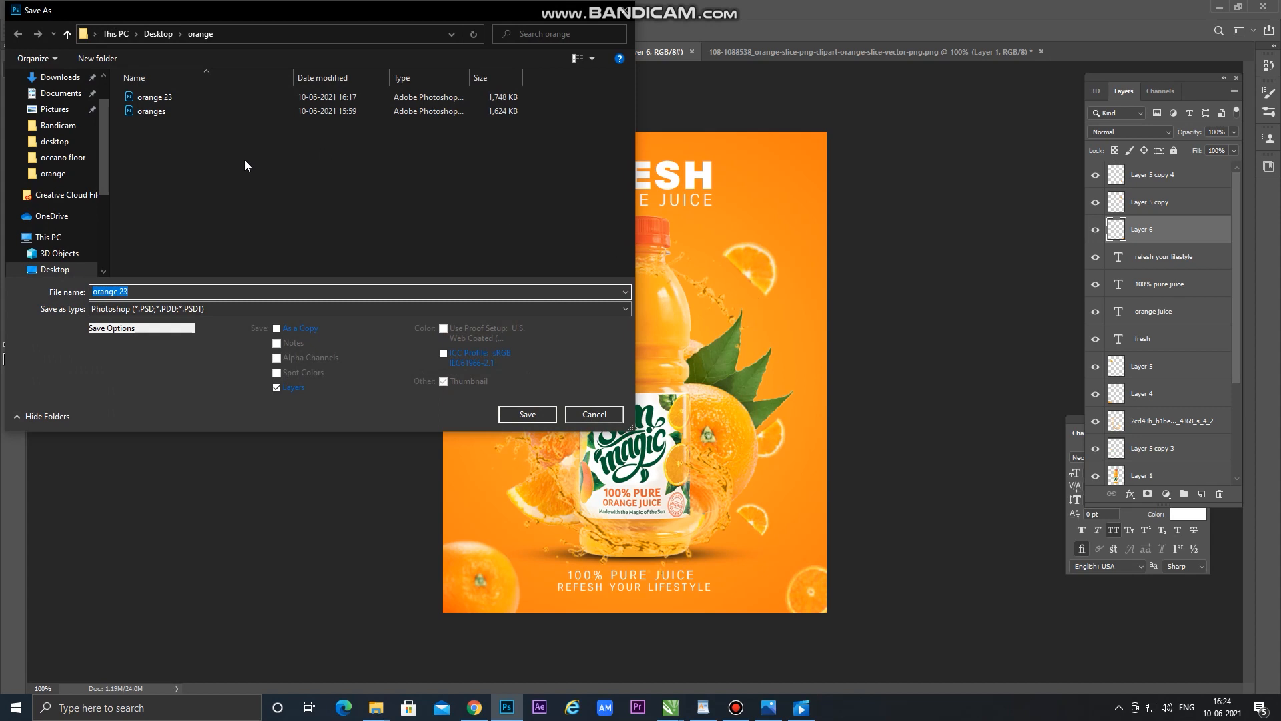
click(161, 100)
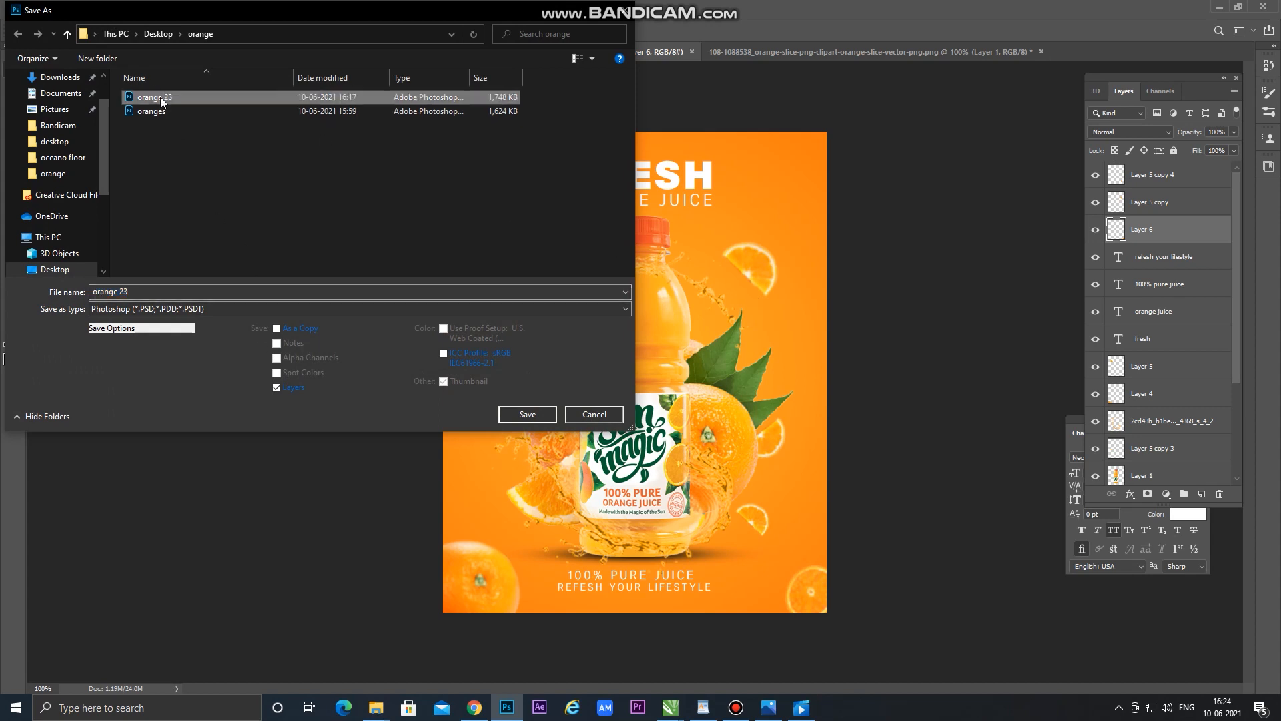
click(162, 296)
click(167, 295)
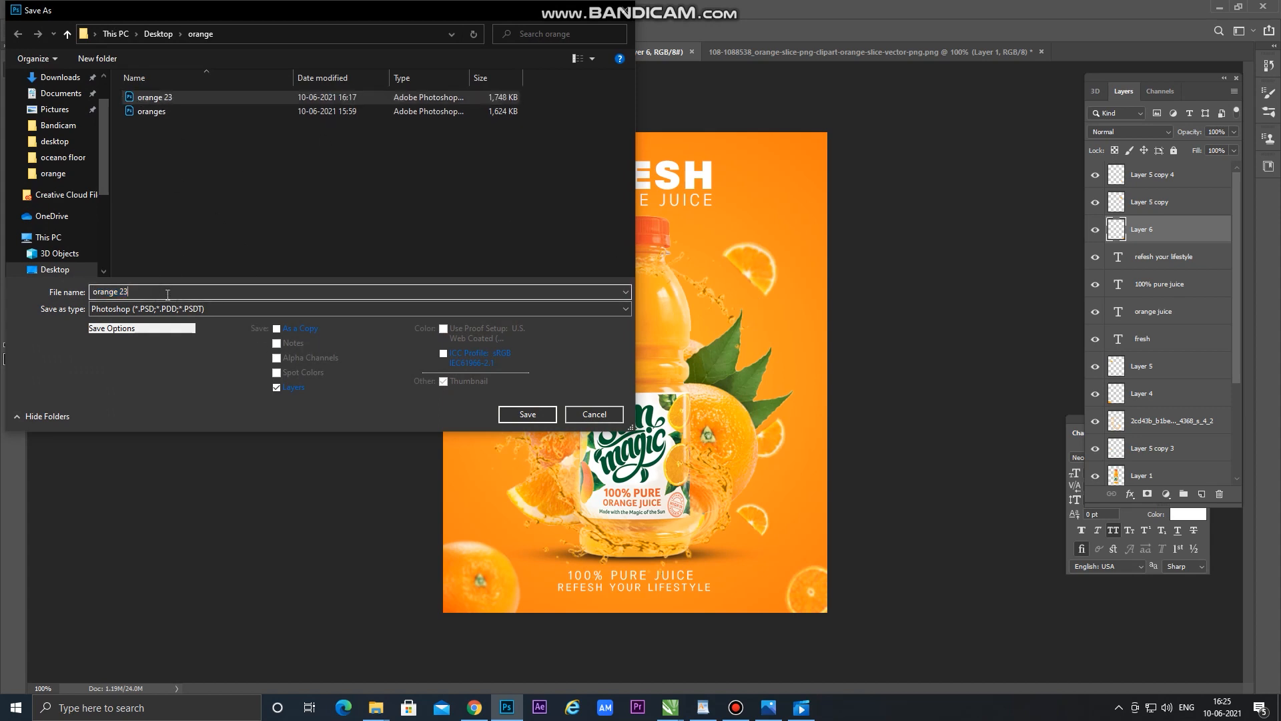
key(BackSpace)
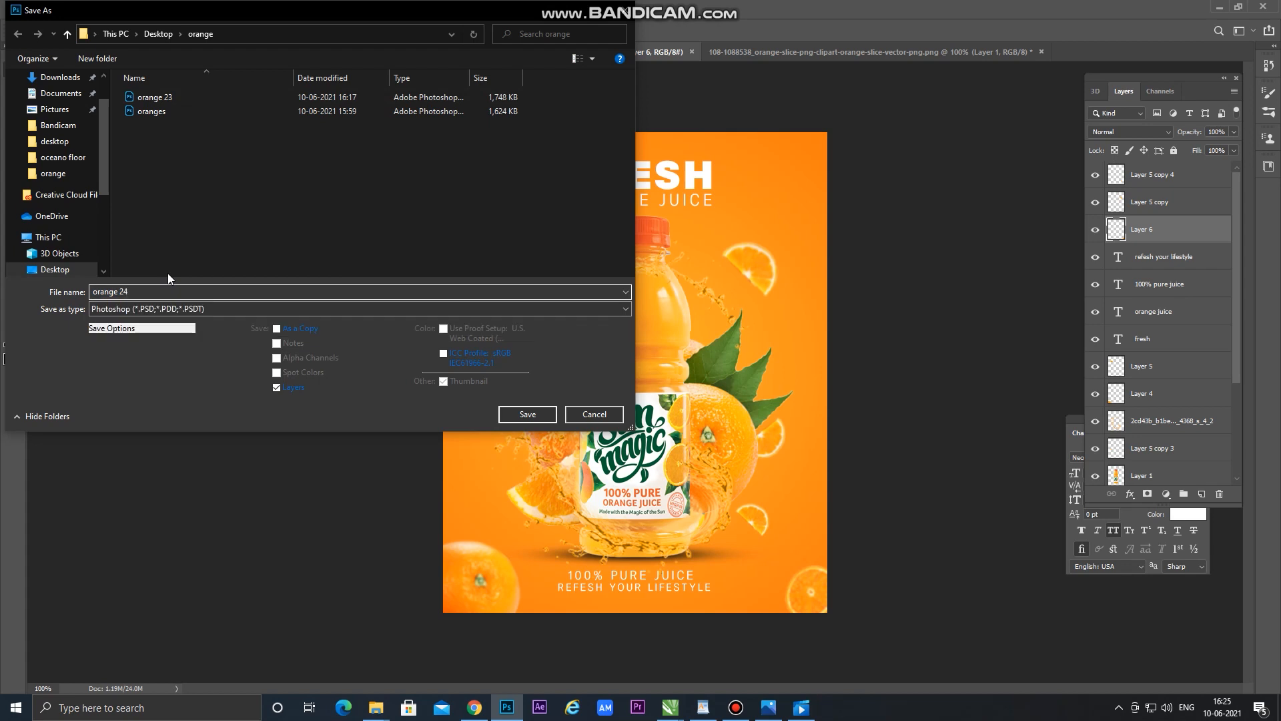
key(Return)
key(Return)
Save a JPEG copy of the poster named orange 24 to the Desktop with the default JPEG options
click(36, 8)
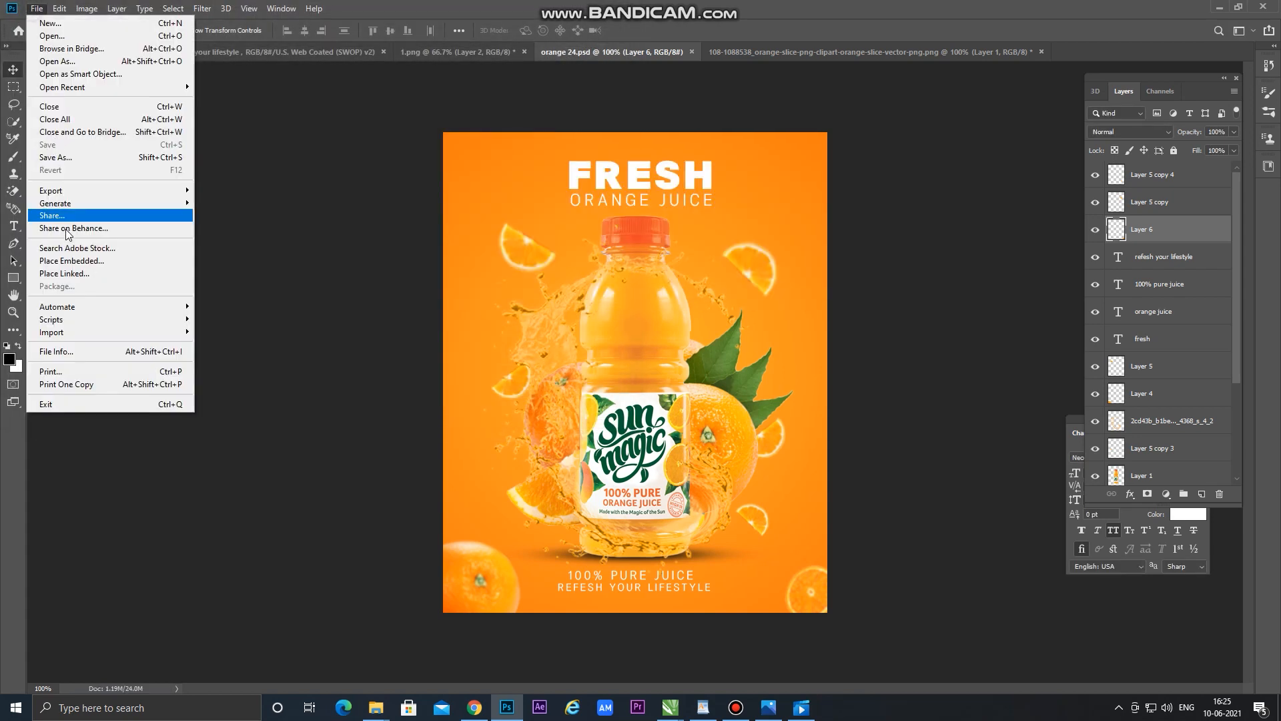
click(75, 160)
drag(110, 172, 97, 101)
click(55, 104)
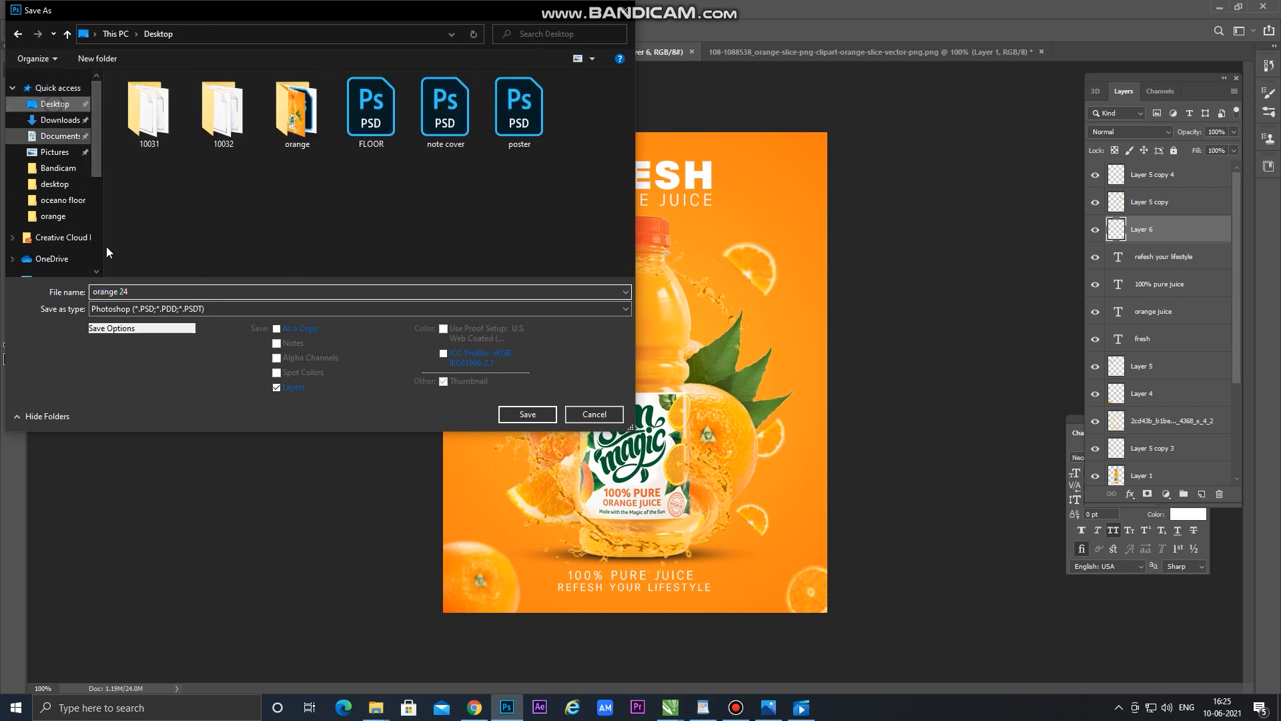
click(273, 311)
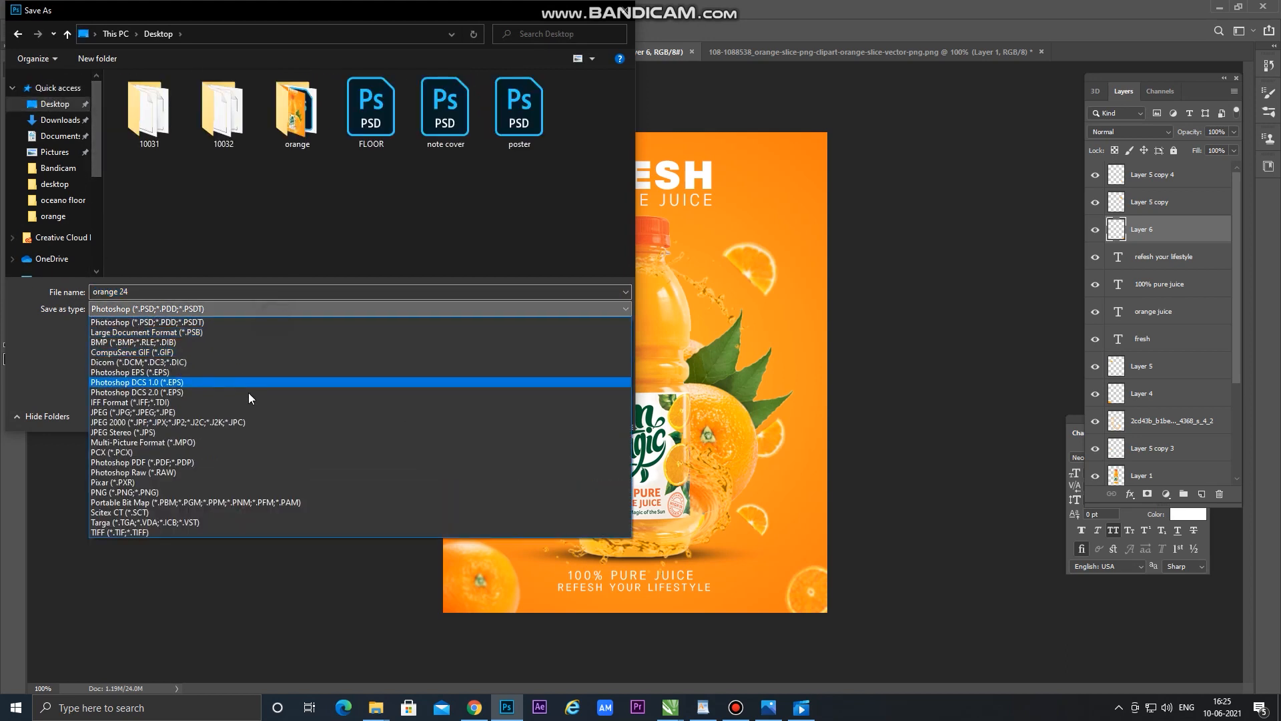
click(224, 422)
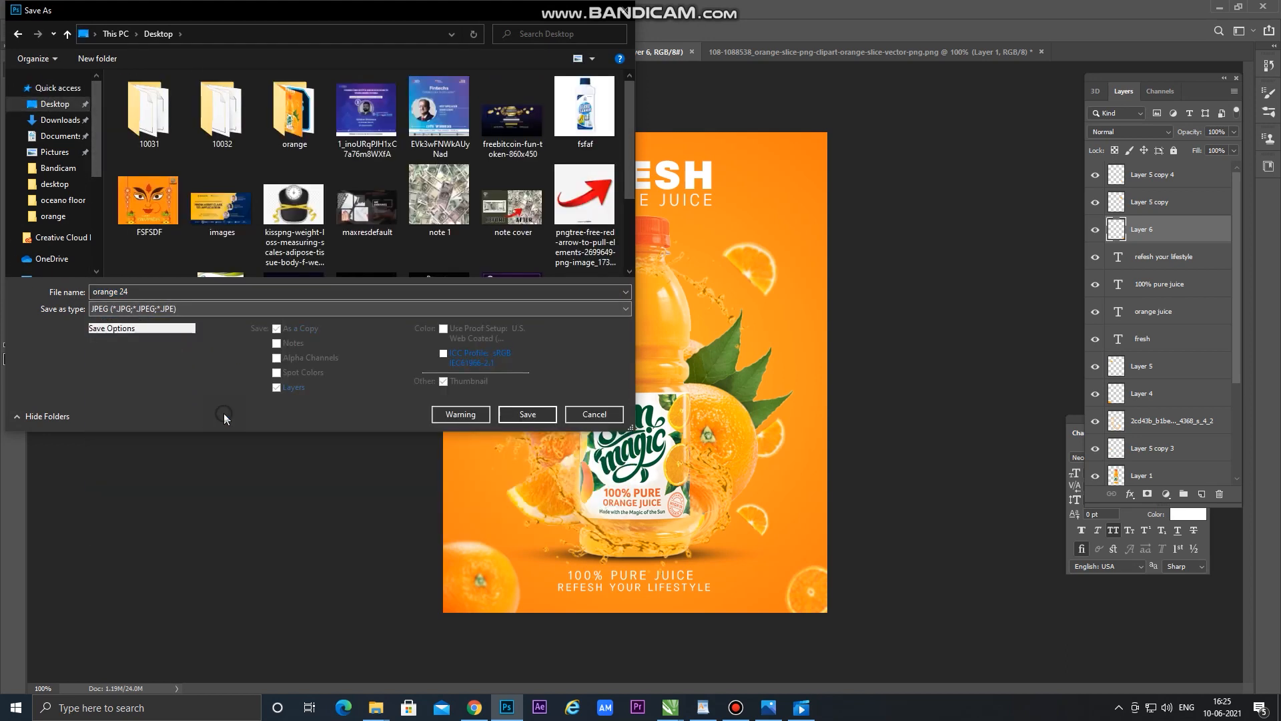
click(526, 414)
key(Return)
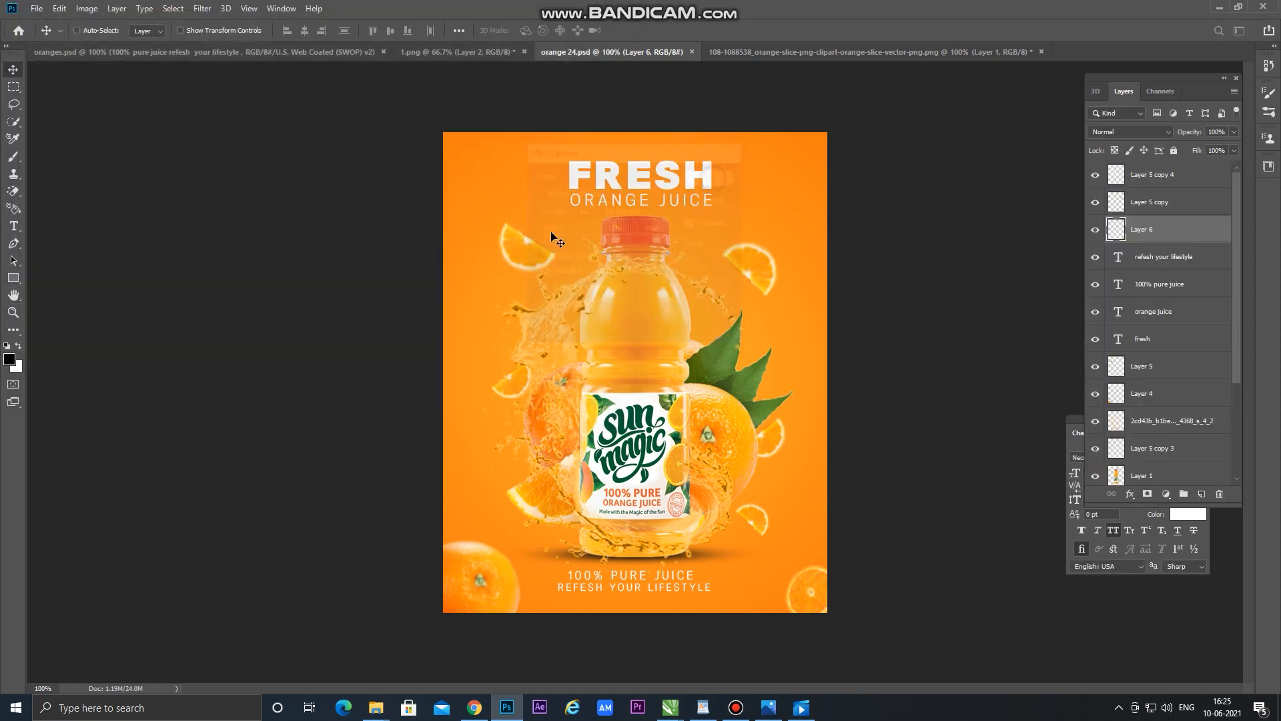
Minimise the open windows and view the exported orange 24 JPEG from the desktop in Photos
click(1217, 8)
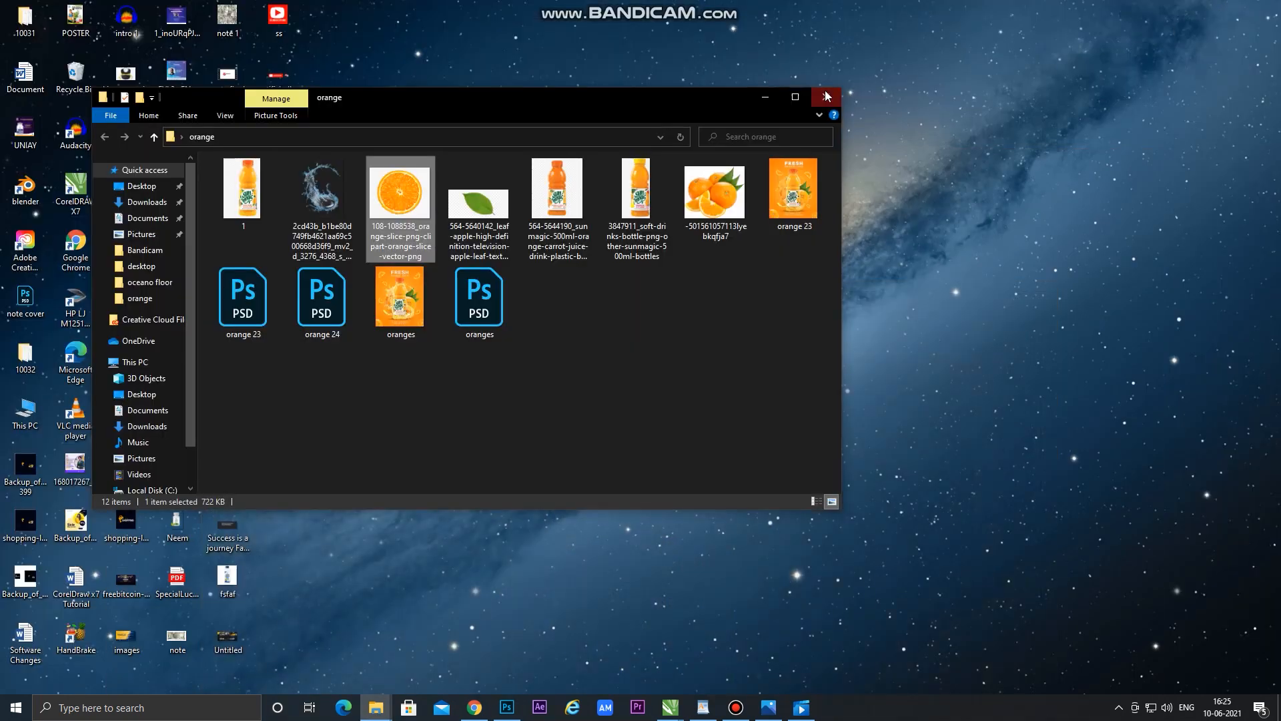
click(766, 98)
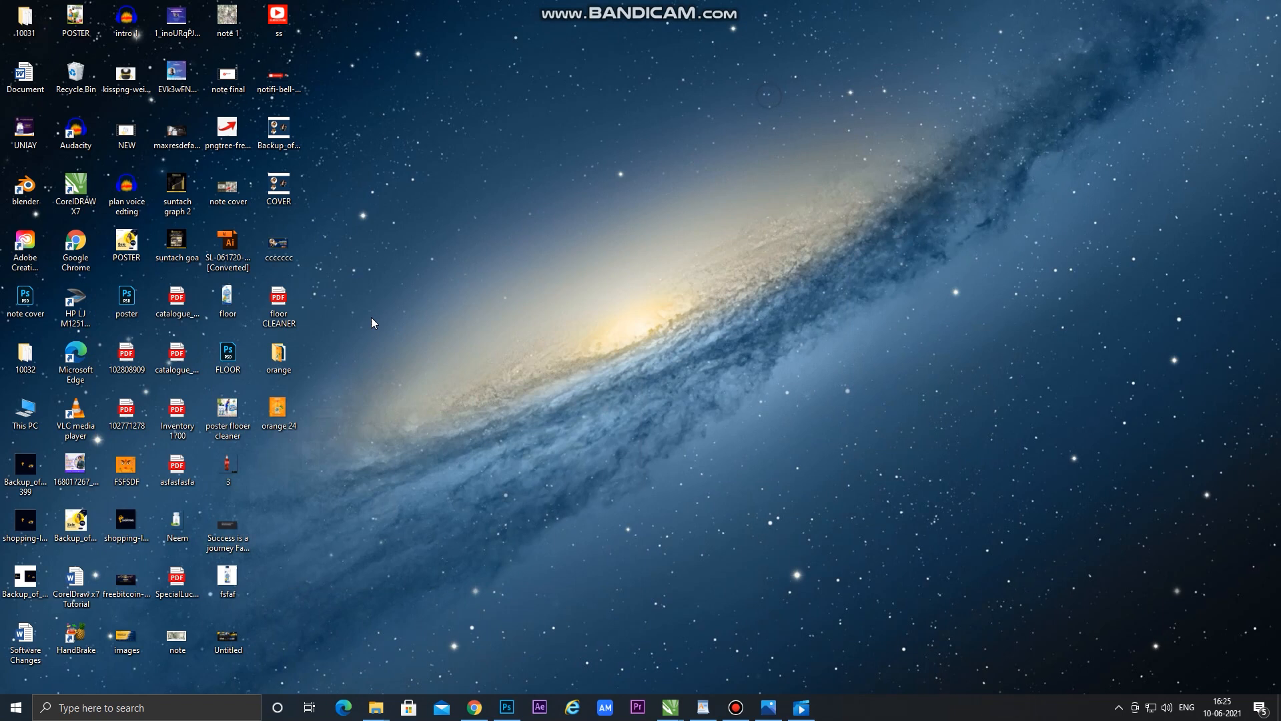
double_click(279, 413)
click(823, 63)
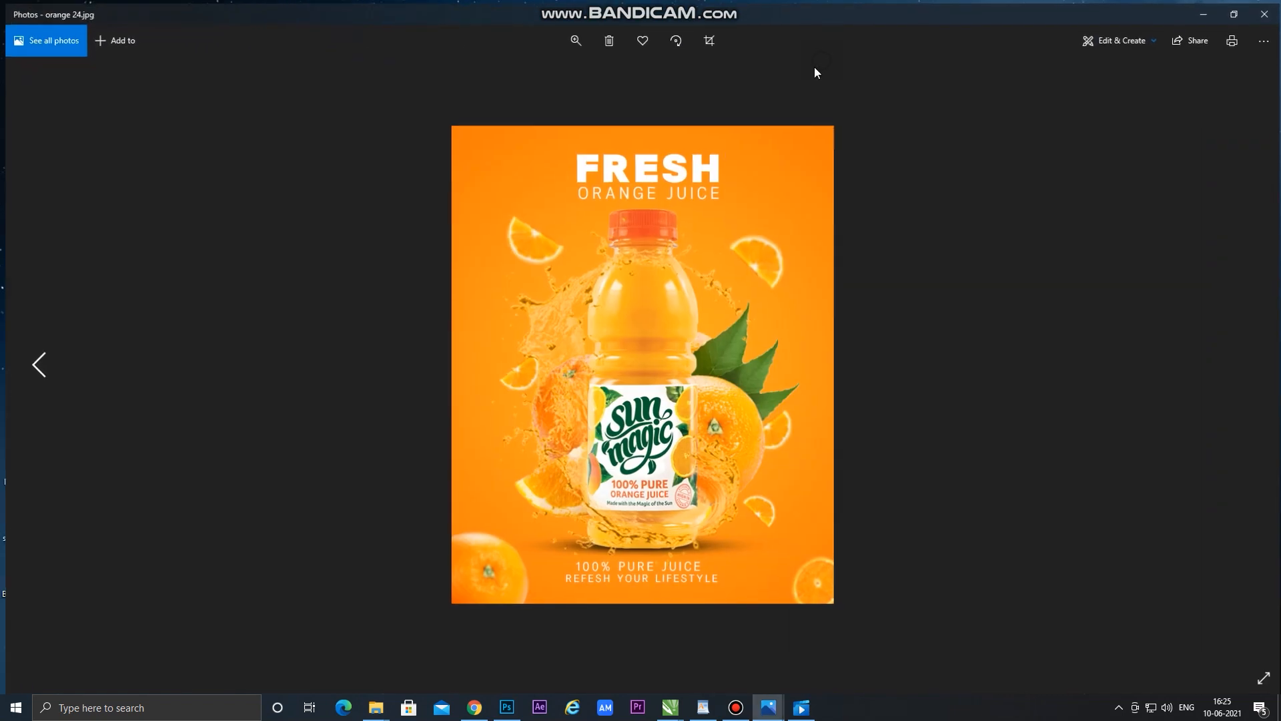